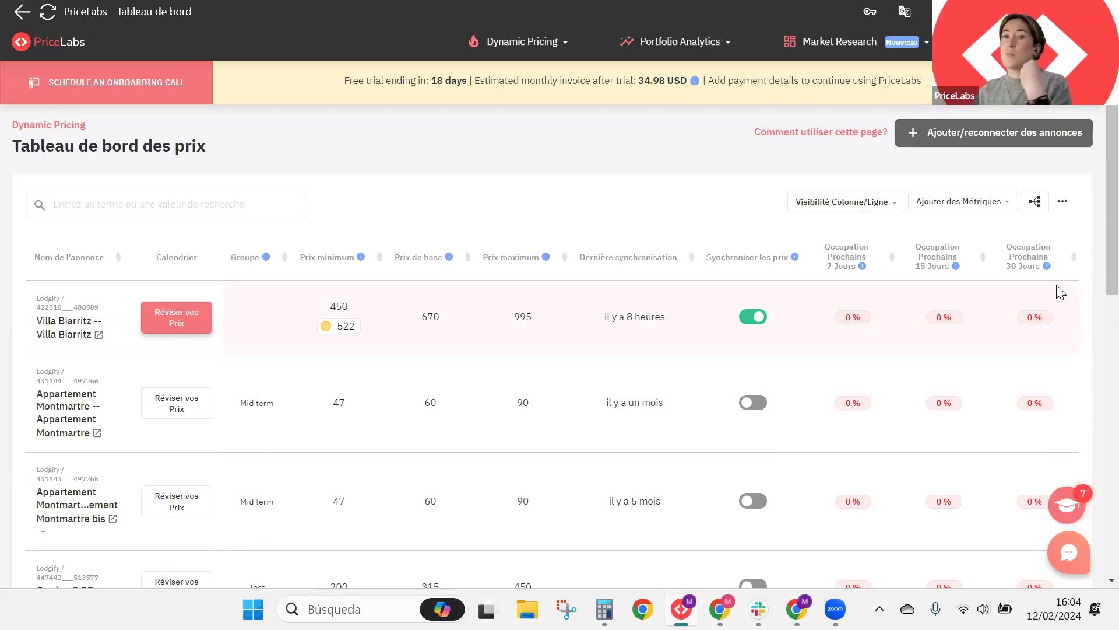
Step: Review the metrics that can be added to the pricing dashboard, including Pickup Réservation and Index Pénétration Marché, and close the selection without applying changes
left_click(962, 211)
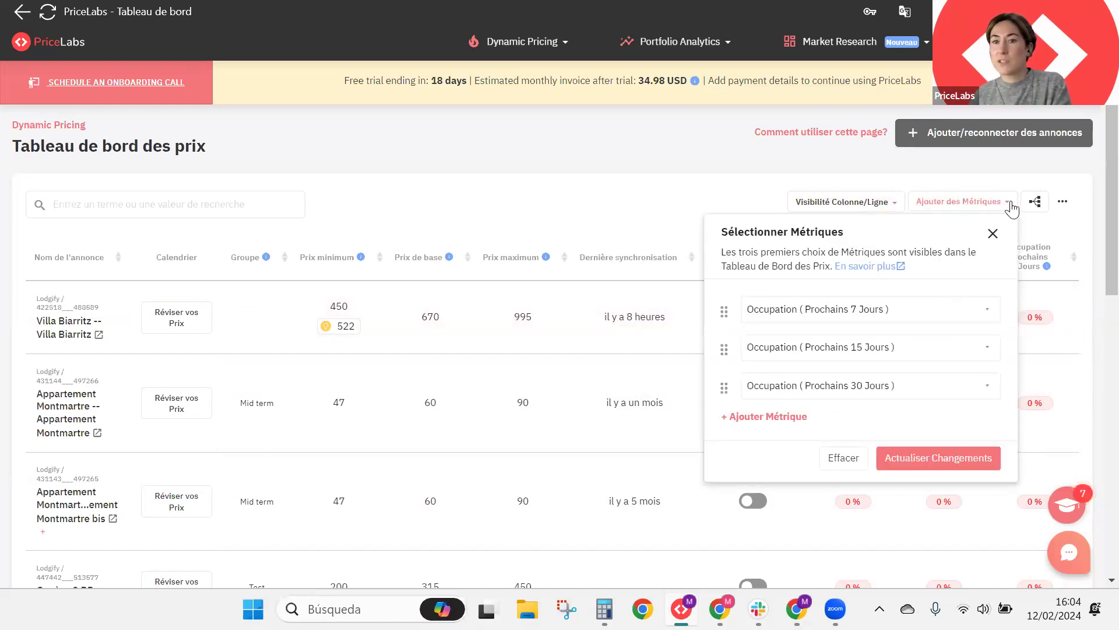
left_click(901, 310)
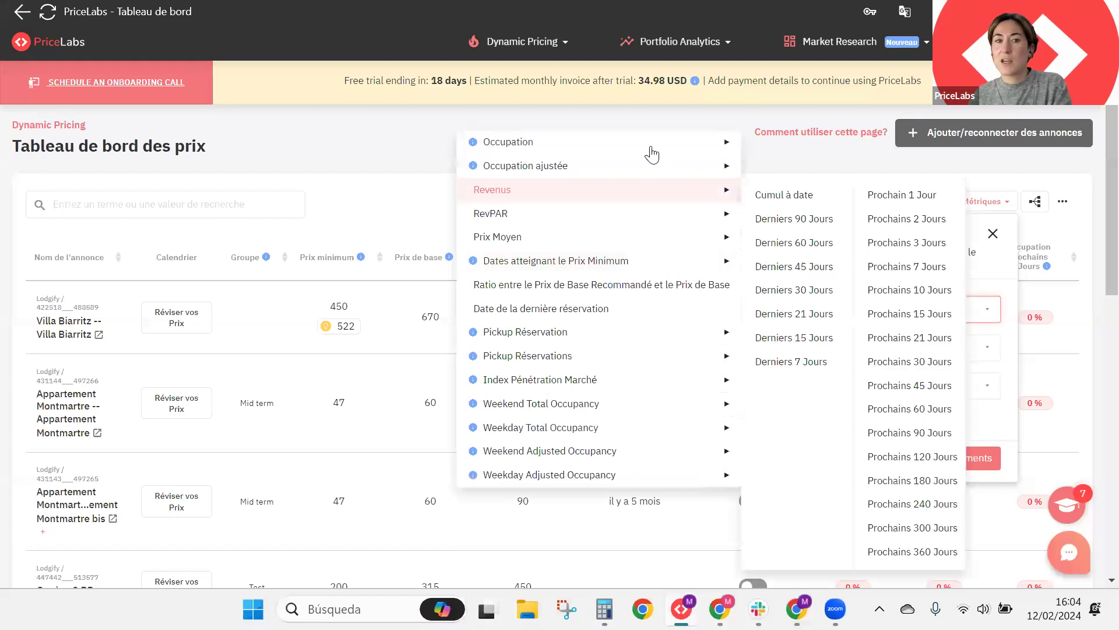
mouse_move(651, 143)
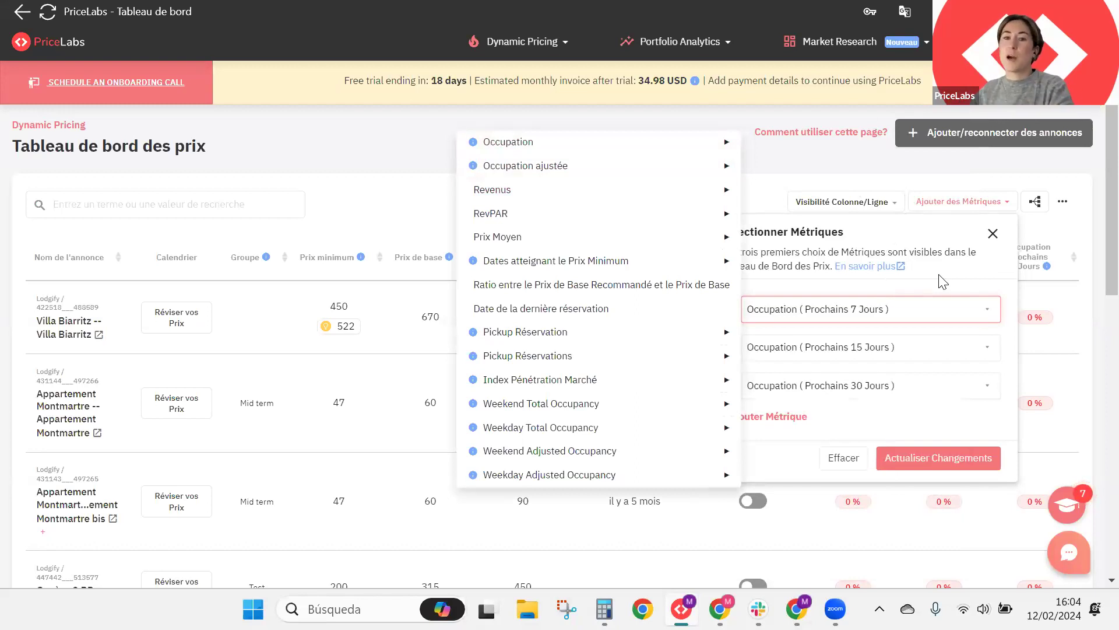
left_click(796, 419)
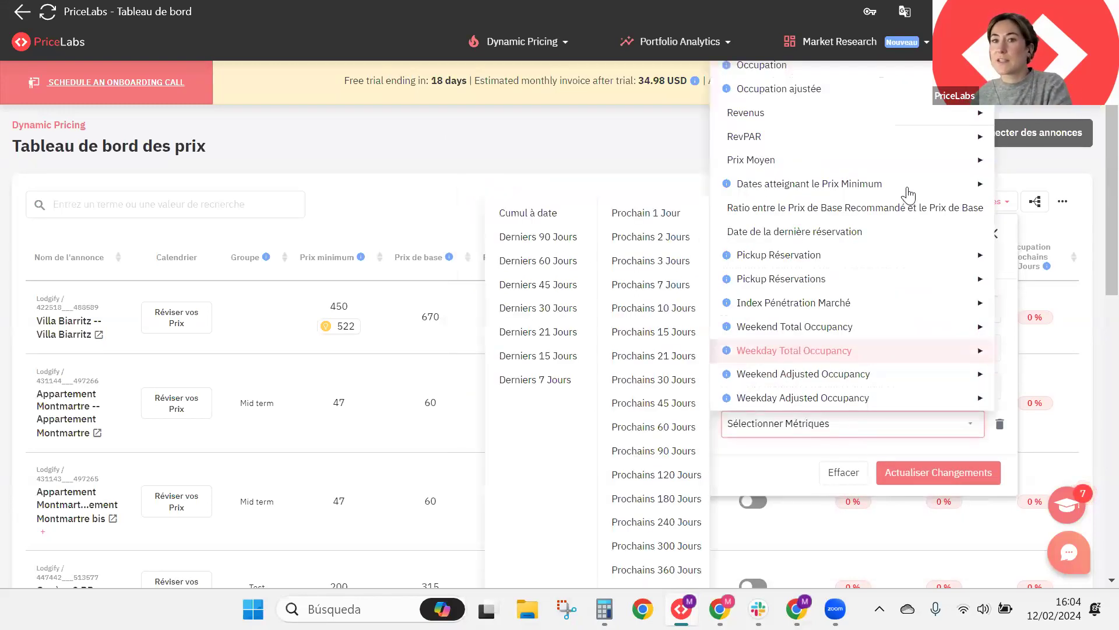
mouse_move(901, 265)
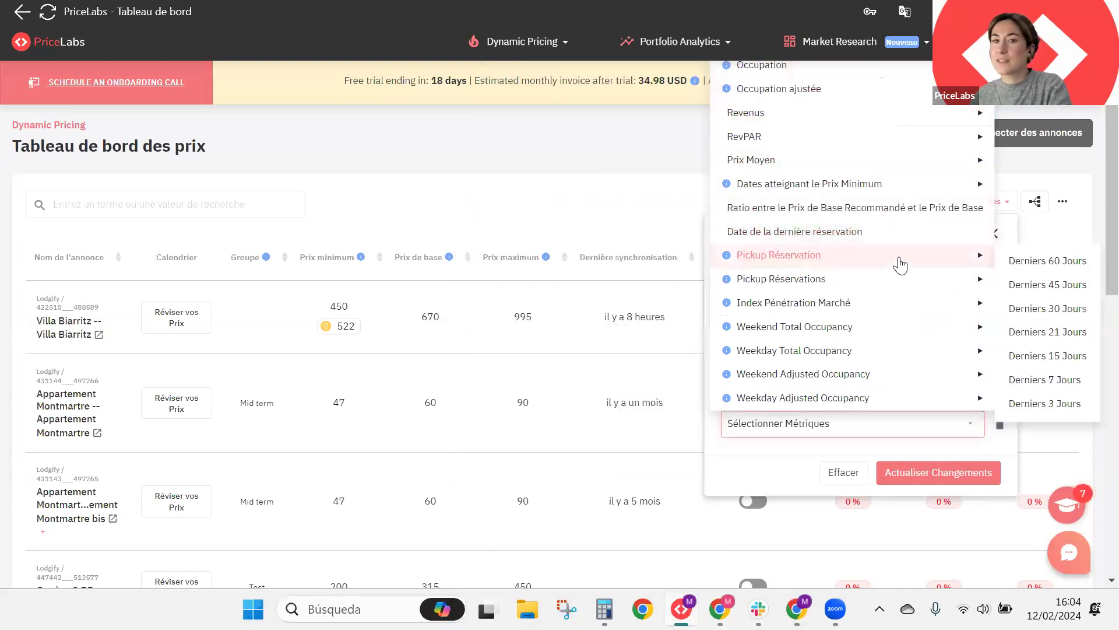
mouse_move(890, 309)
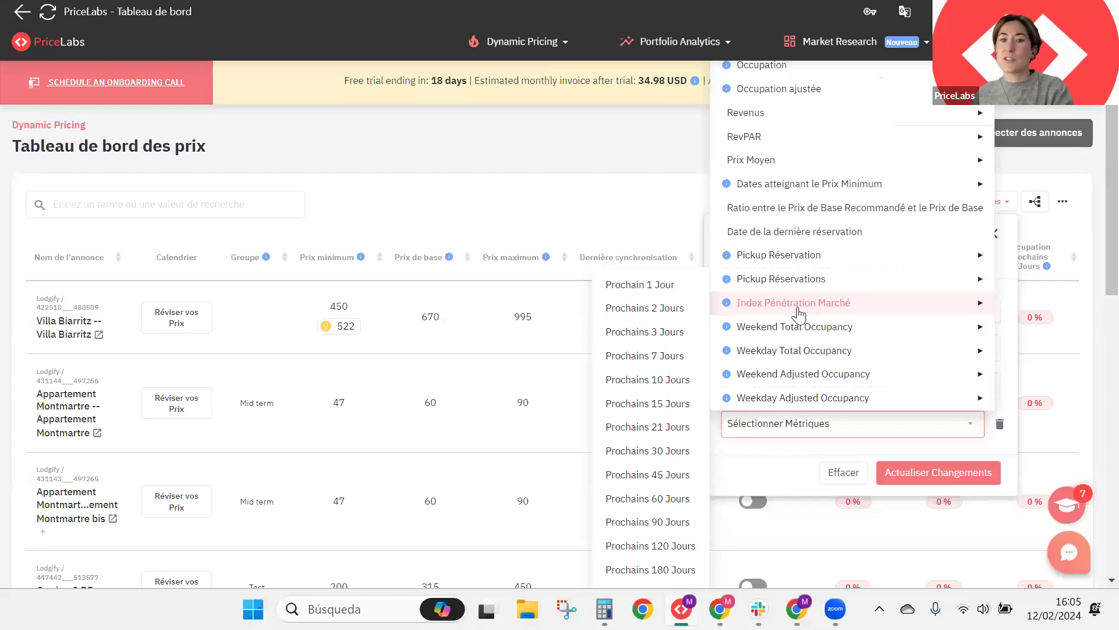
mouse_move(800, 337)
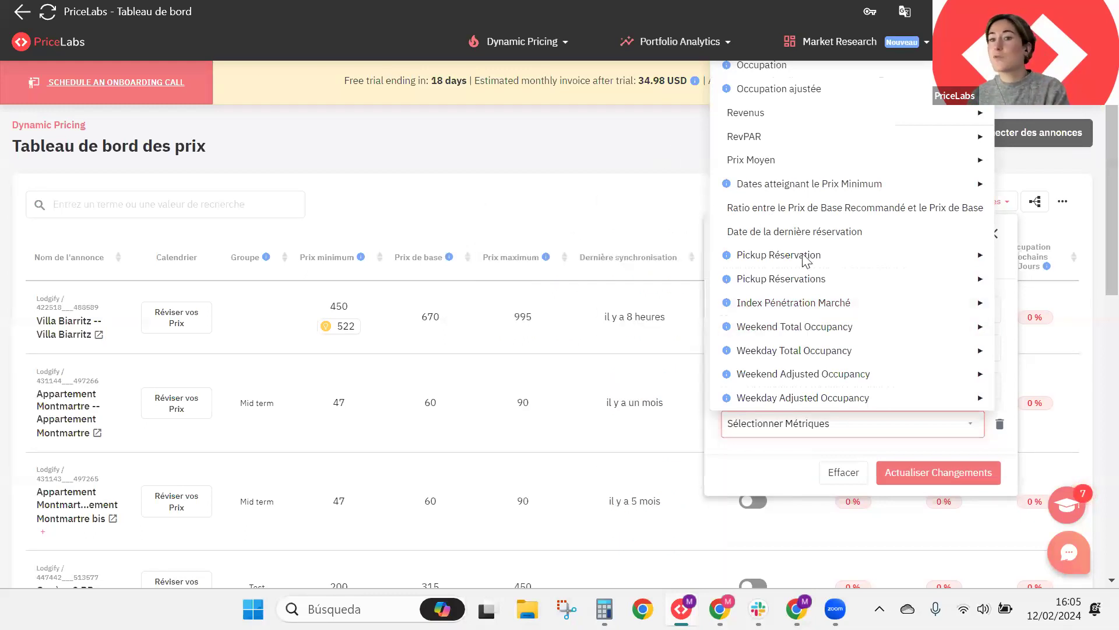
key("Escape")
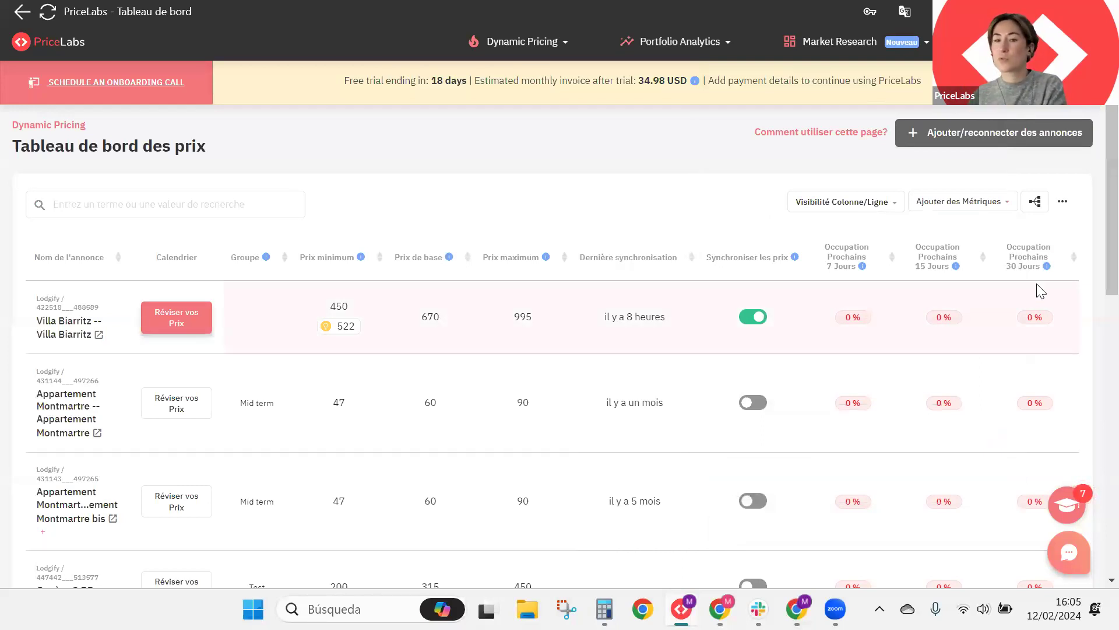
left_click(984, 201)
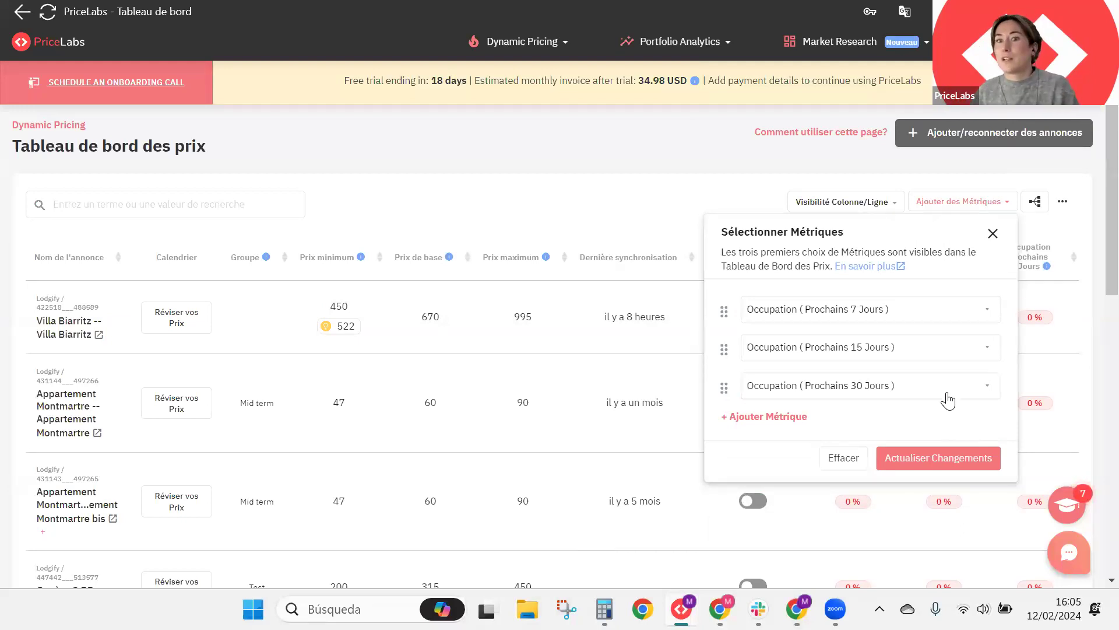
left_click(1002, 235)
Step: Open the price review page for Villa Biarritz and look over its calendar and customizations
left_click(185, 324)
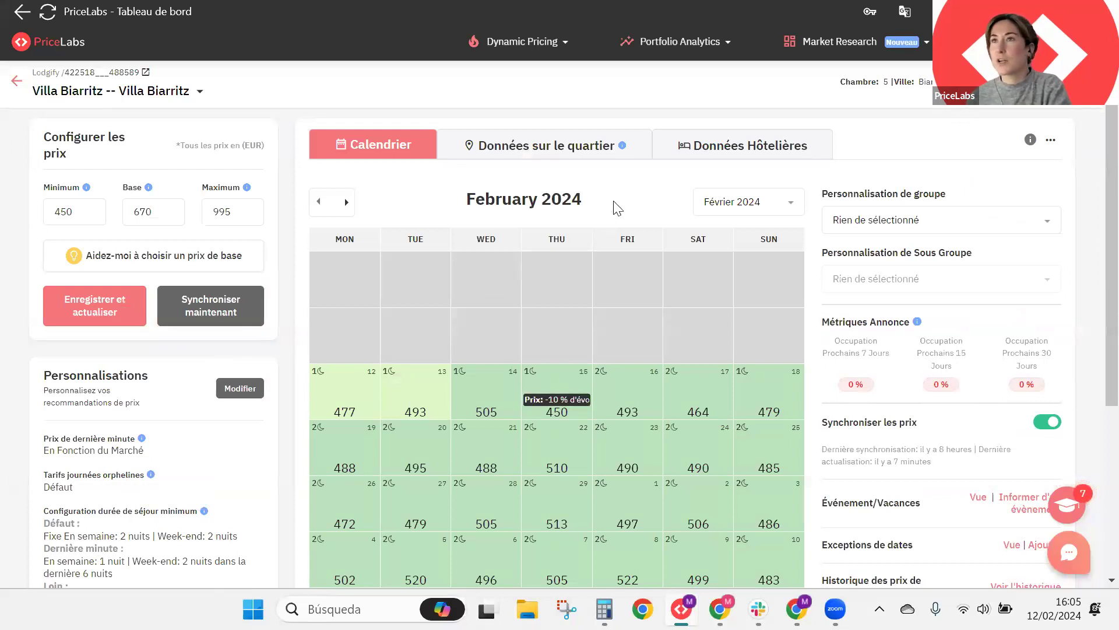
scroll(617, 208, "down", 5)
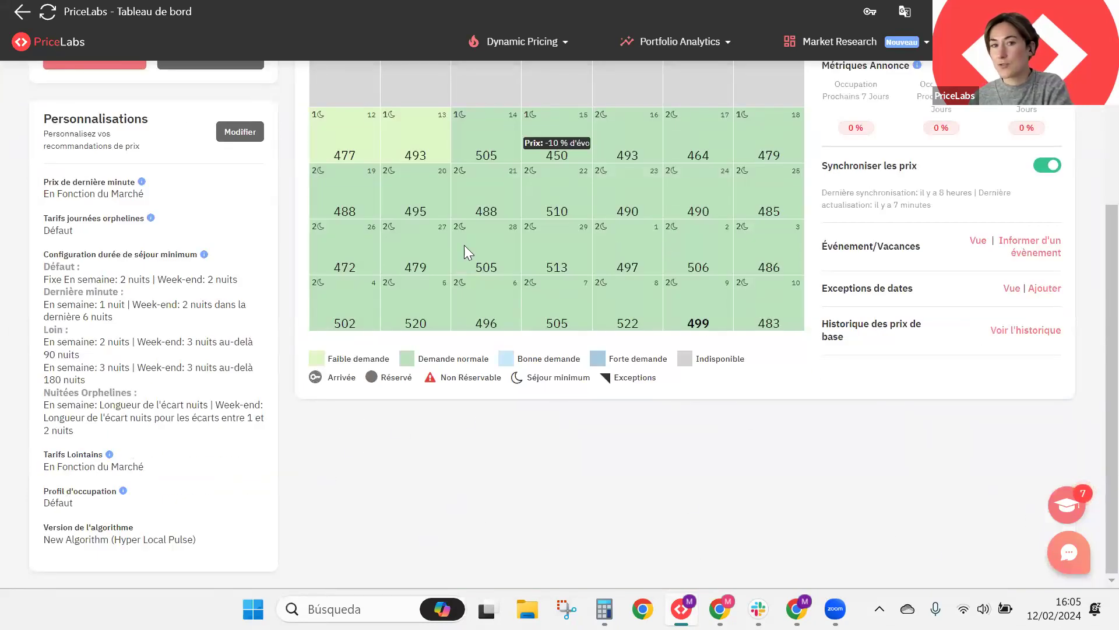
scroll(871, 515, "up", 5)
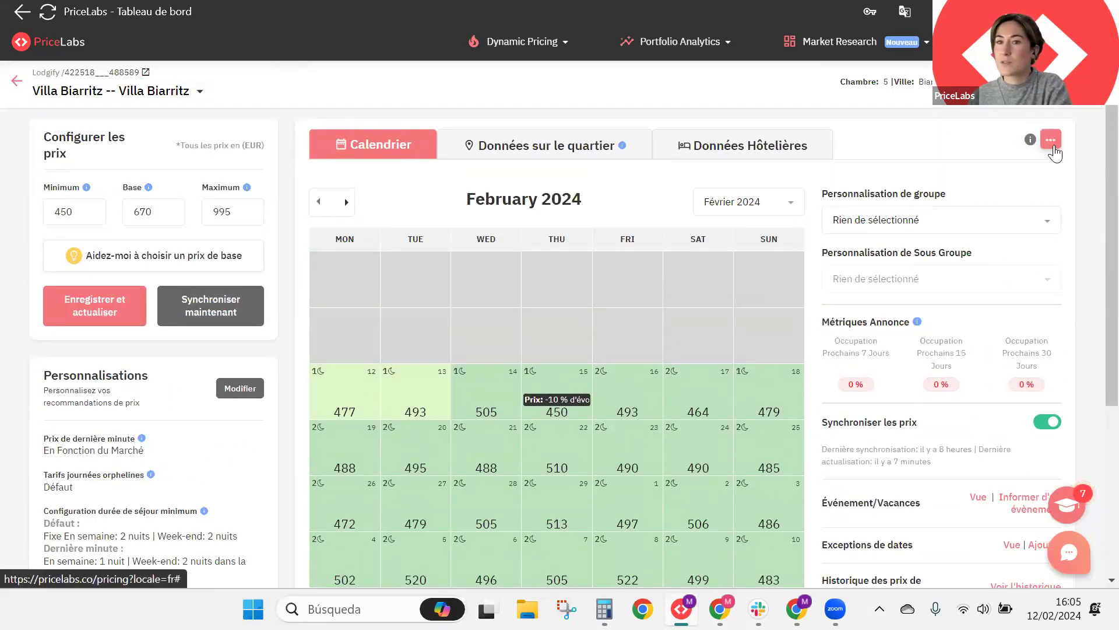
Step: Enable the "Calendrier de l'année complète" calendar setting and bring the full-year calendar into view
left_click(1051, 141)
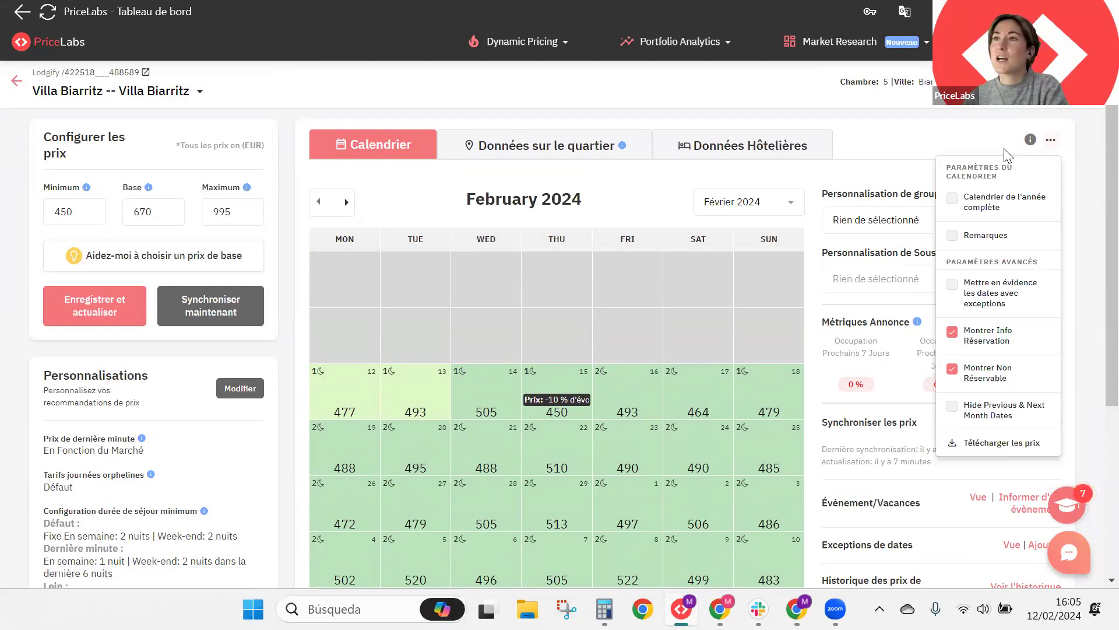
left_click(983, 203)
left_click(915, 150)
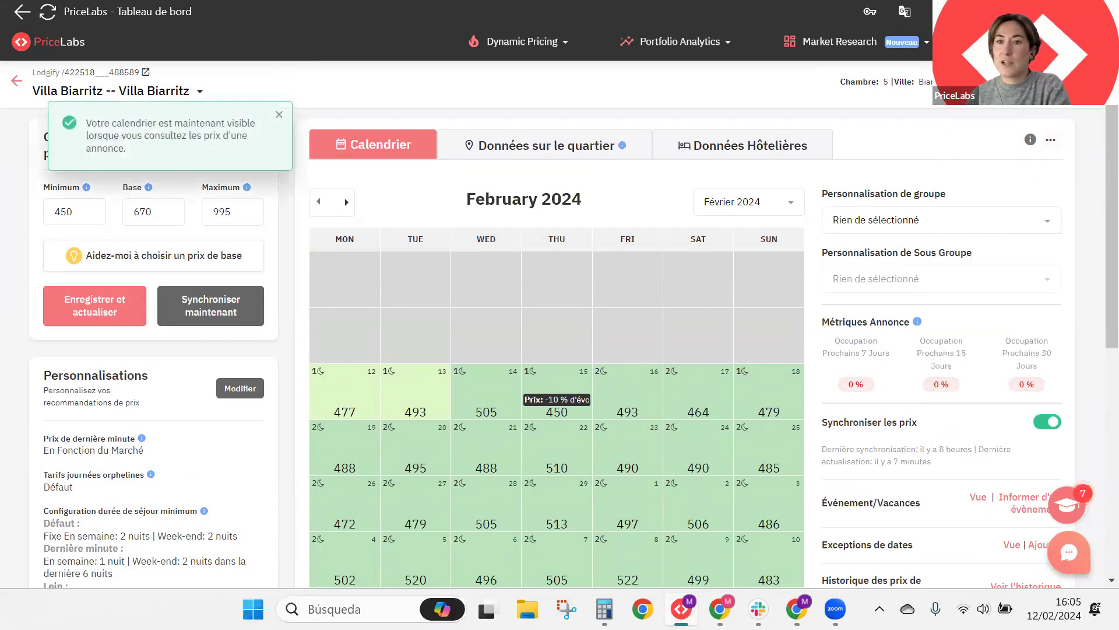
scroll(1087, 145, "down", 7)
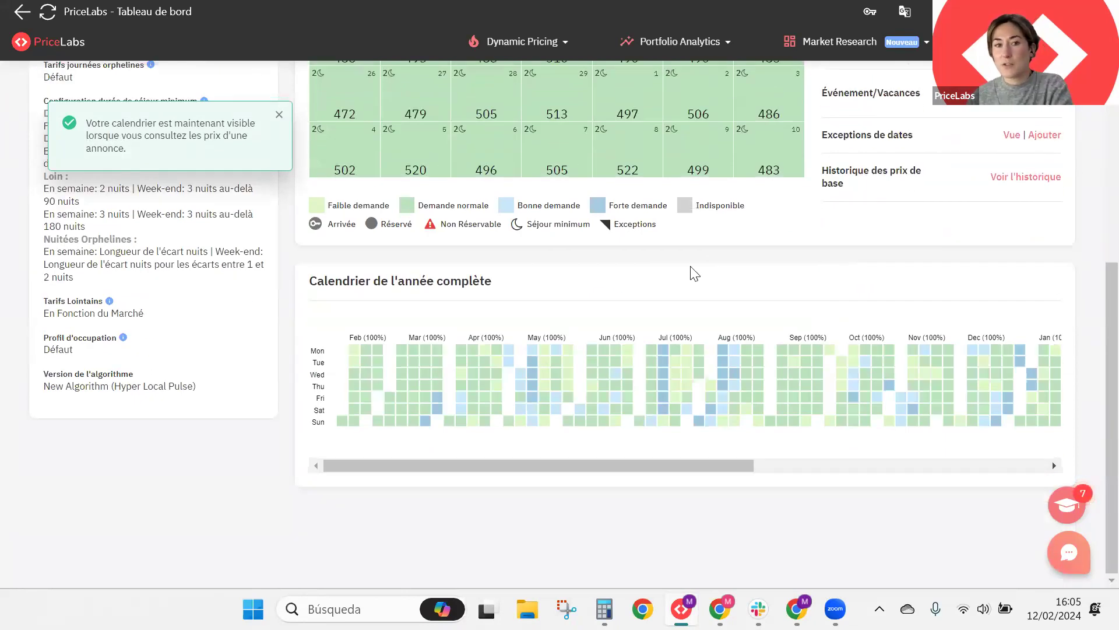
Step: Look through the full-year calendar and open September 2024 from its 14 September date
left_click_drag(592, 465, 875, 461)
left_click_drag(417, 488, 316, 488)
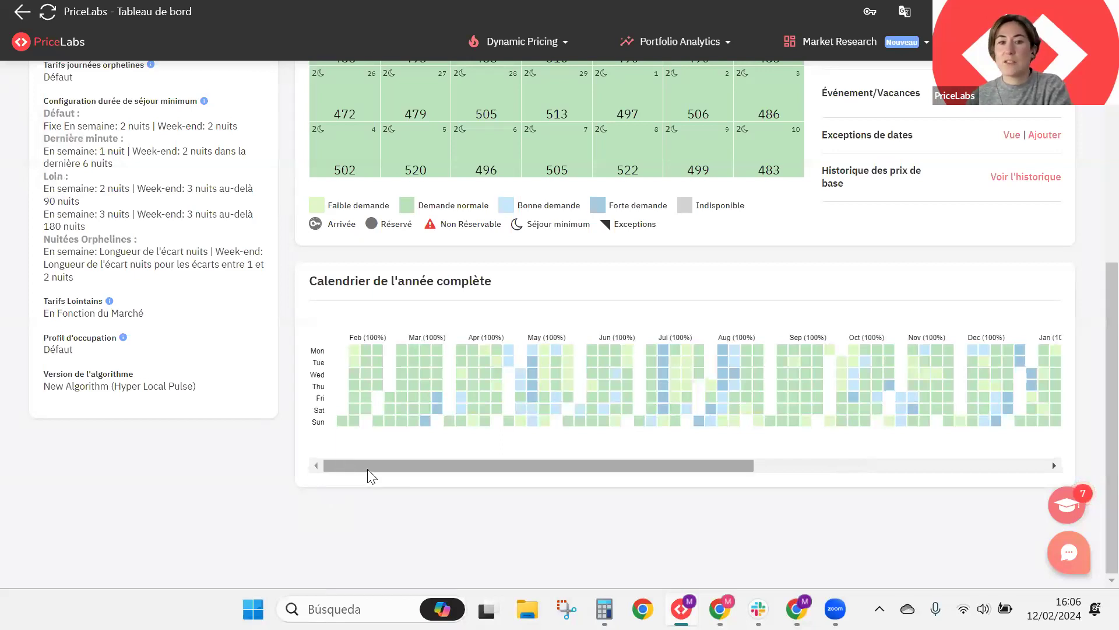
mouse_move(533, 422)
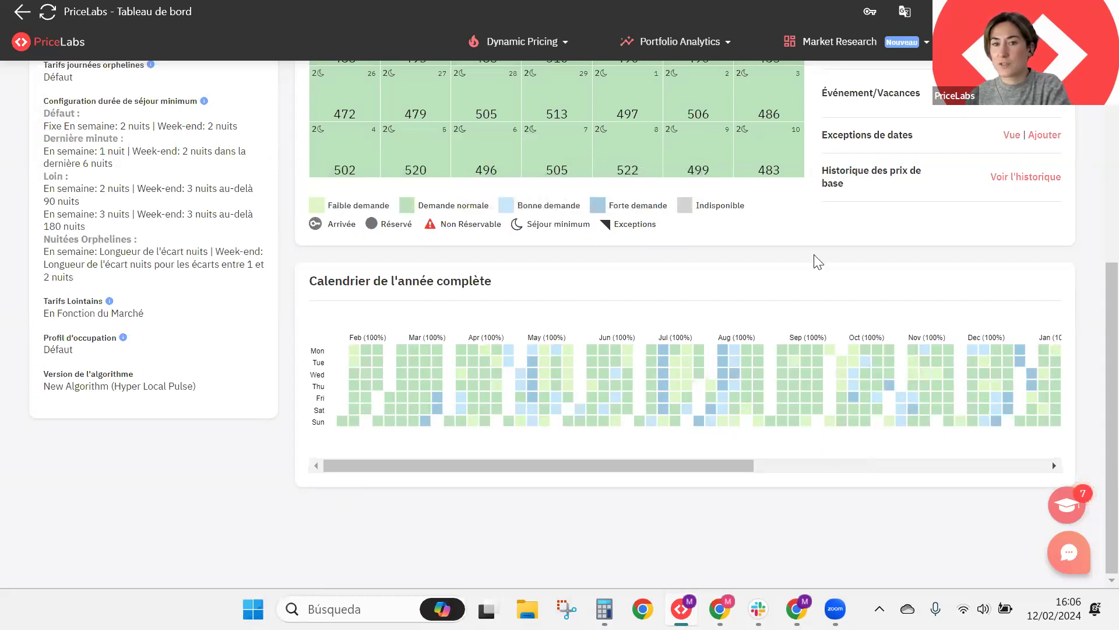
left_click(799, 413)
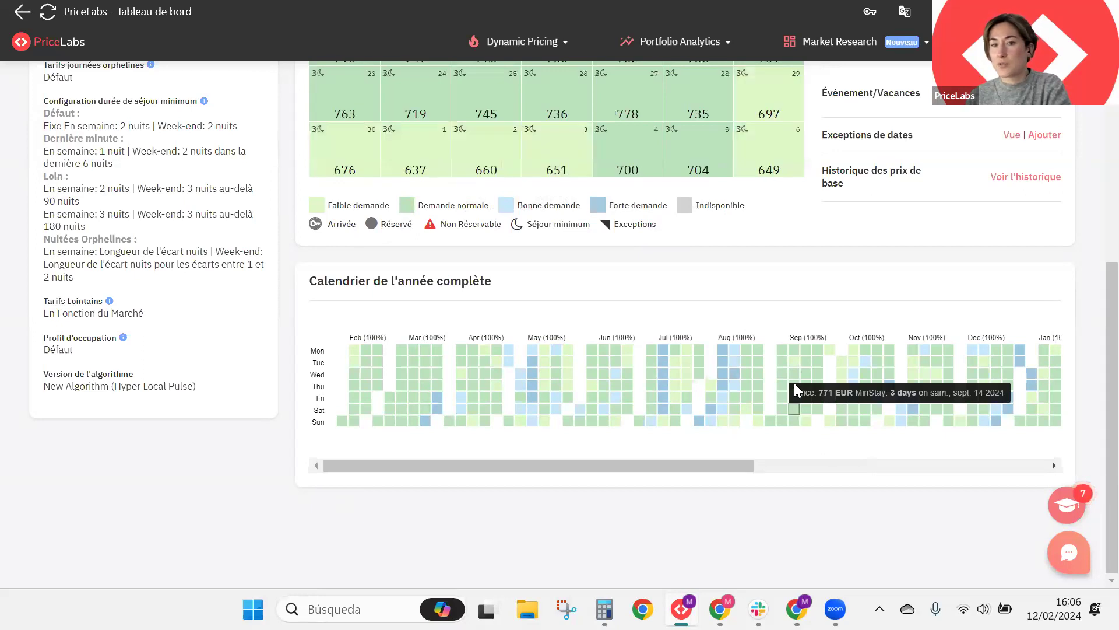
Step: Enable the "Remarques" calendar setting and bring the listing's notes field into view
scroll(808, 410, "up", 1)
scroll(806, 405, "up", 5)
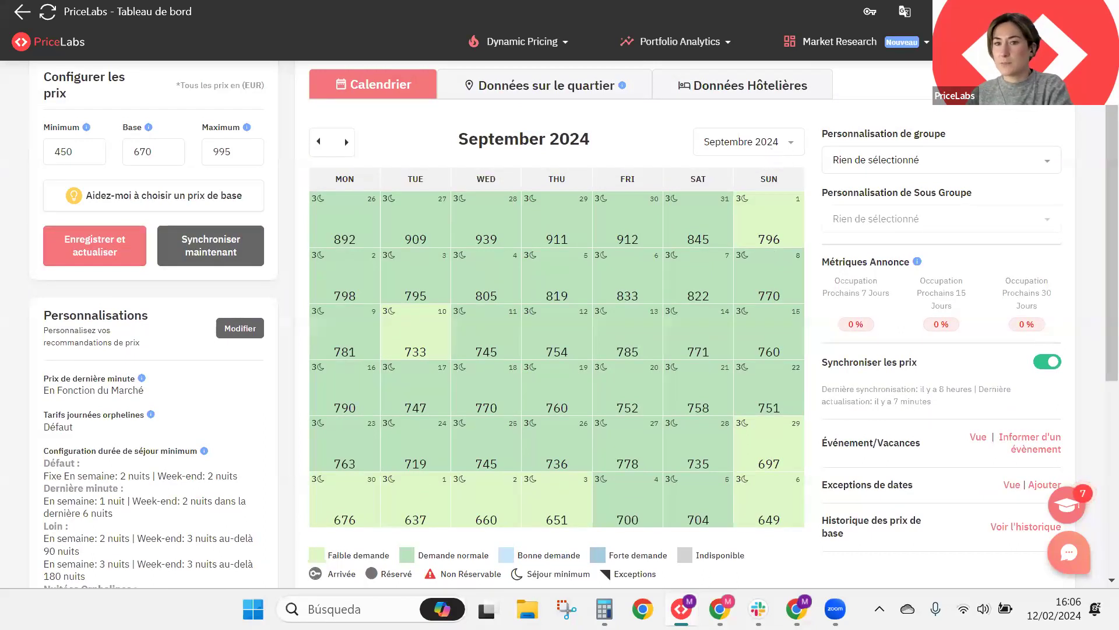
left_click(1047, 86)
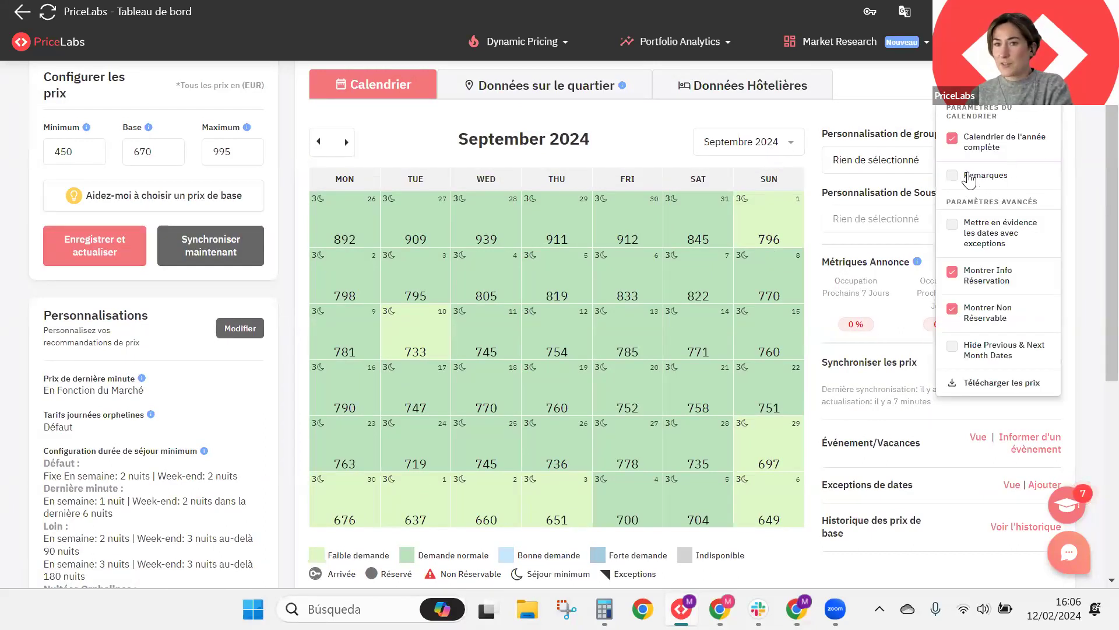
left_click(983, 178)
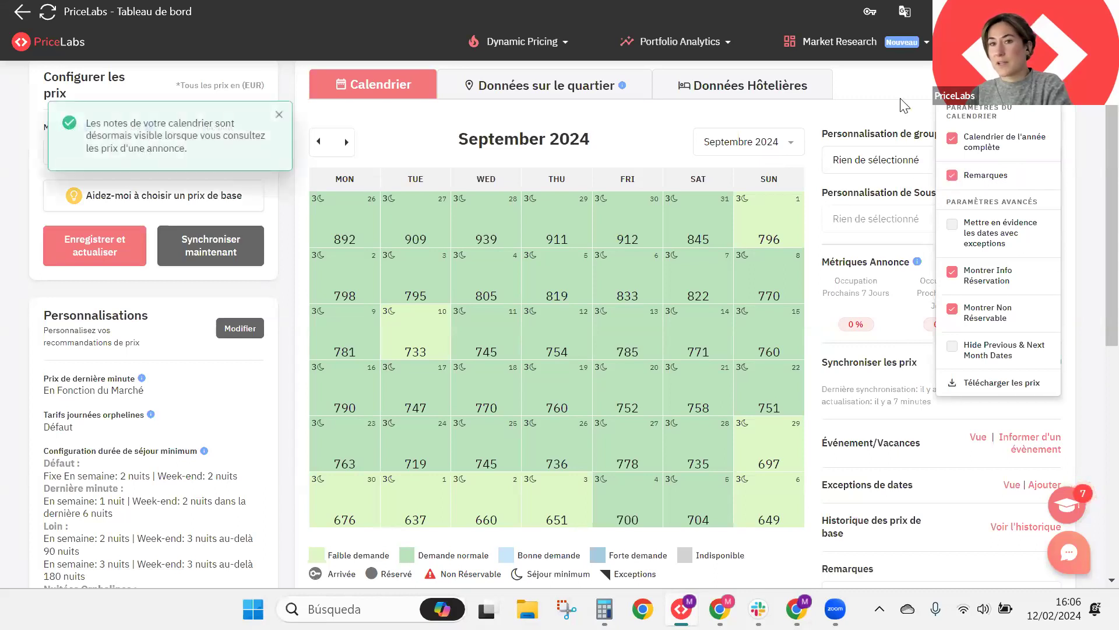
left_click(969, 192)
scroll(961, 415, "down", 3)
scroll(960, 415, "down", 1)
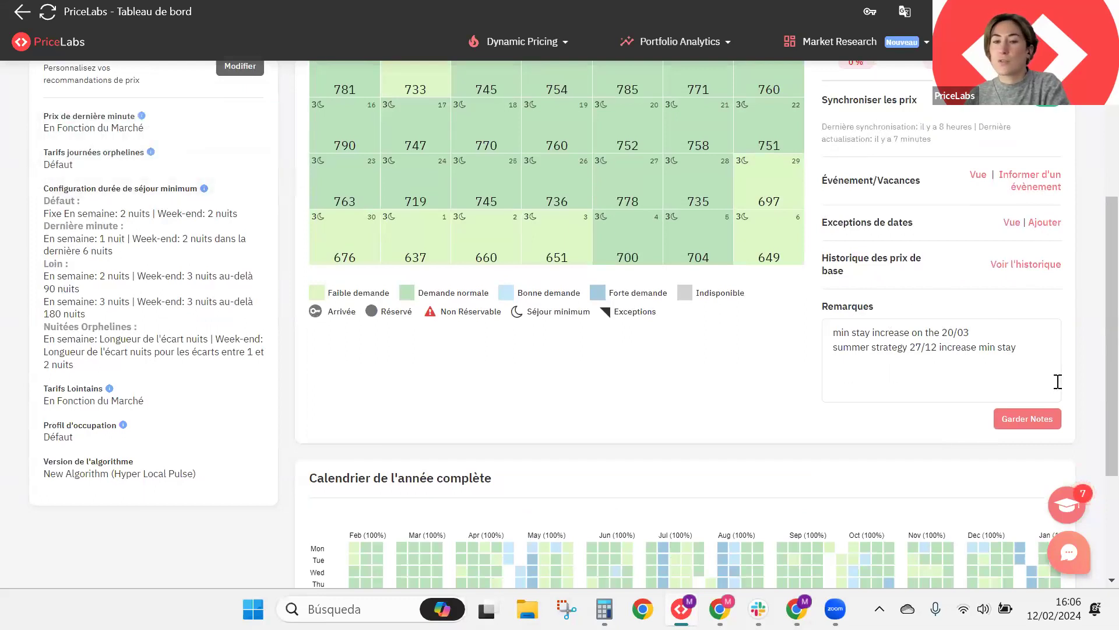
Step: Consult the listing's base price history, then close it
left_click(1040, 354)
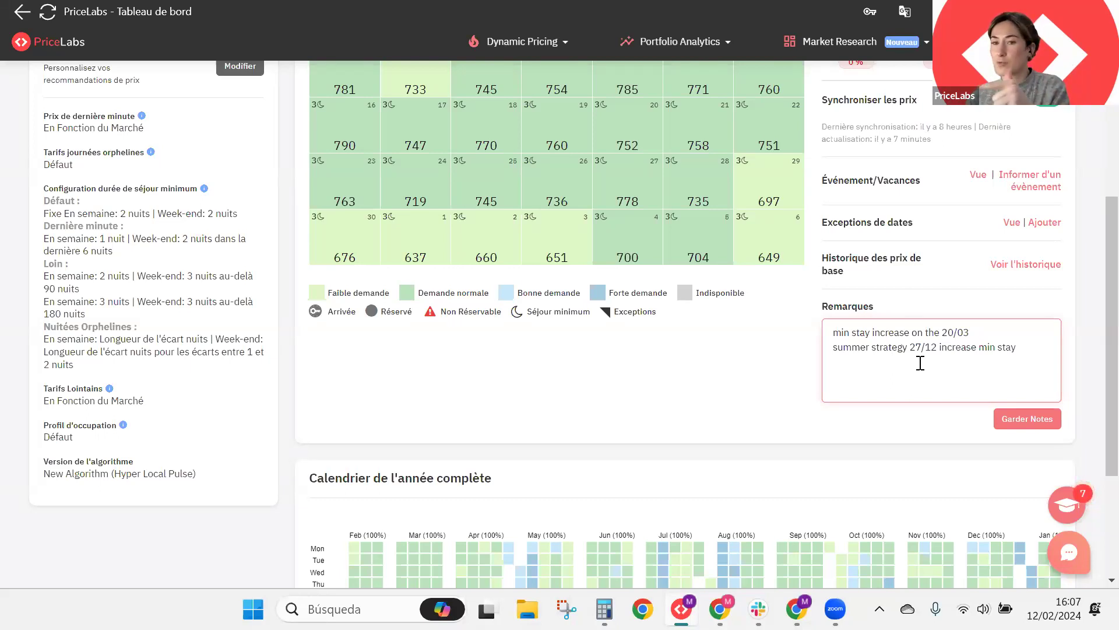
left_click(1038, 266)
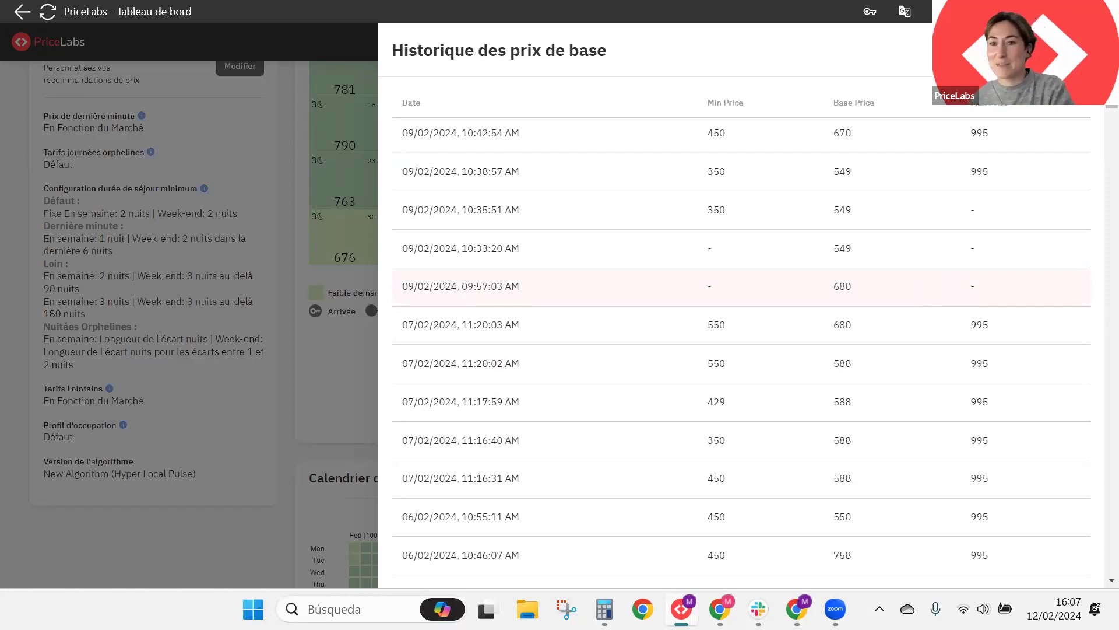
key("Escape")
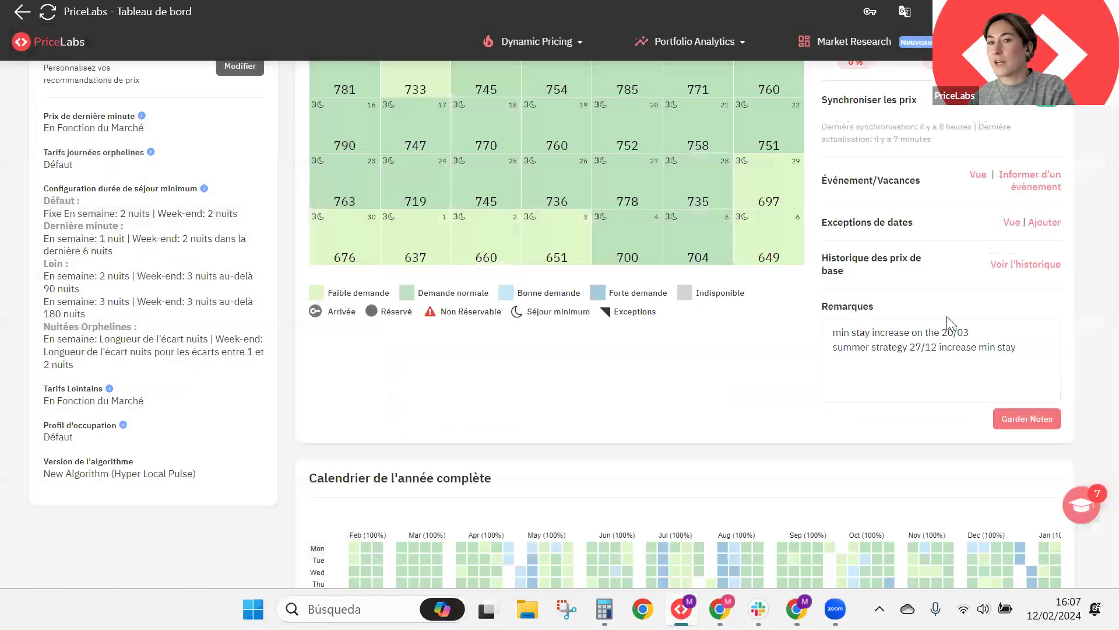
Step: Switch the monthly calendar to Février 2024 and examine the daily price details for 12 and 15 February
scroll(962, 312, "up", 1)
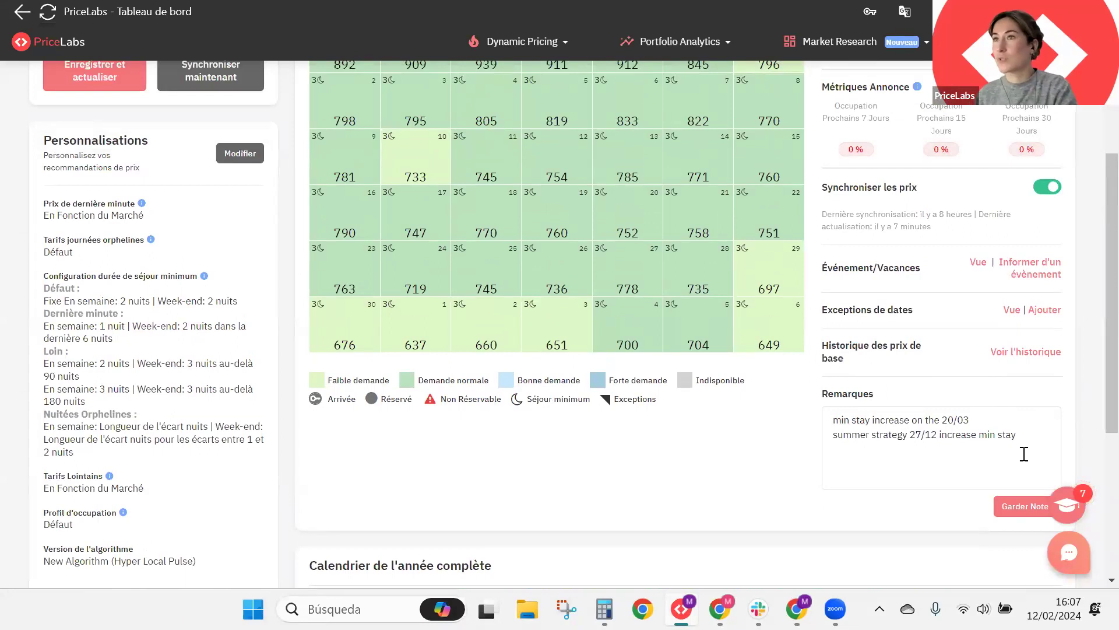
scroll(869, 350, "up", 4)
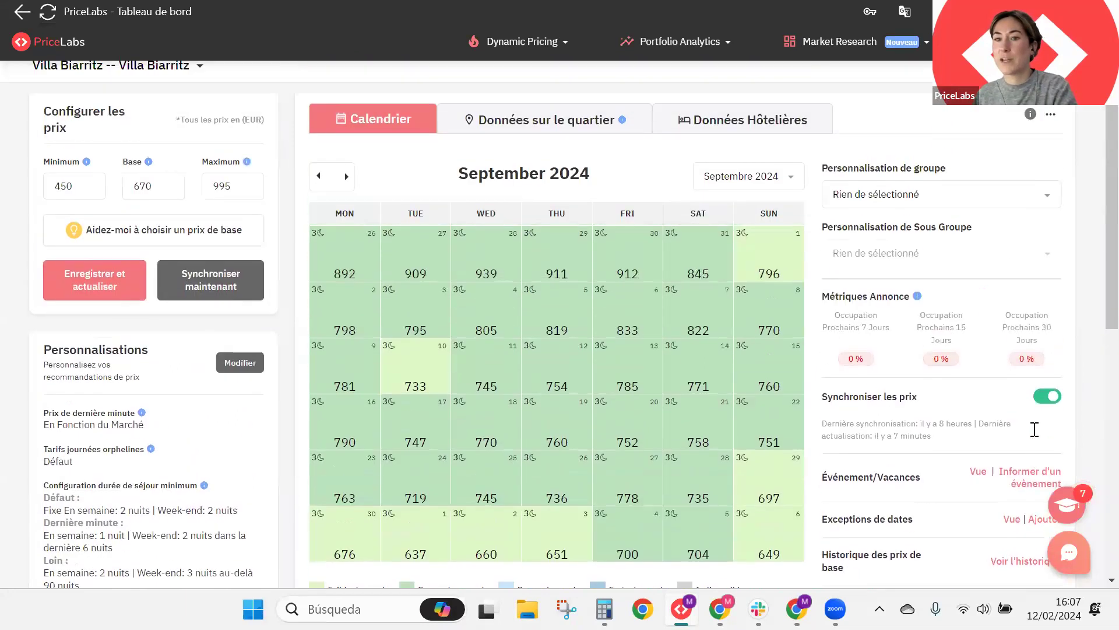
left_click(745, 204)
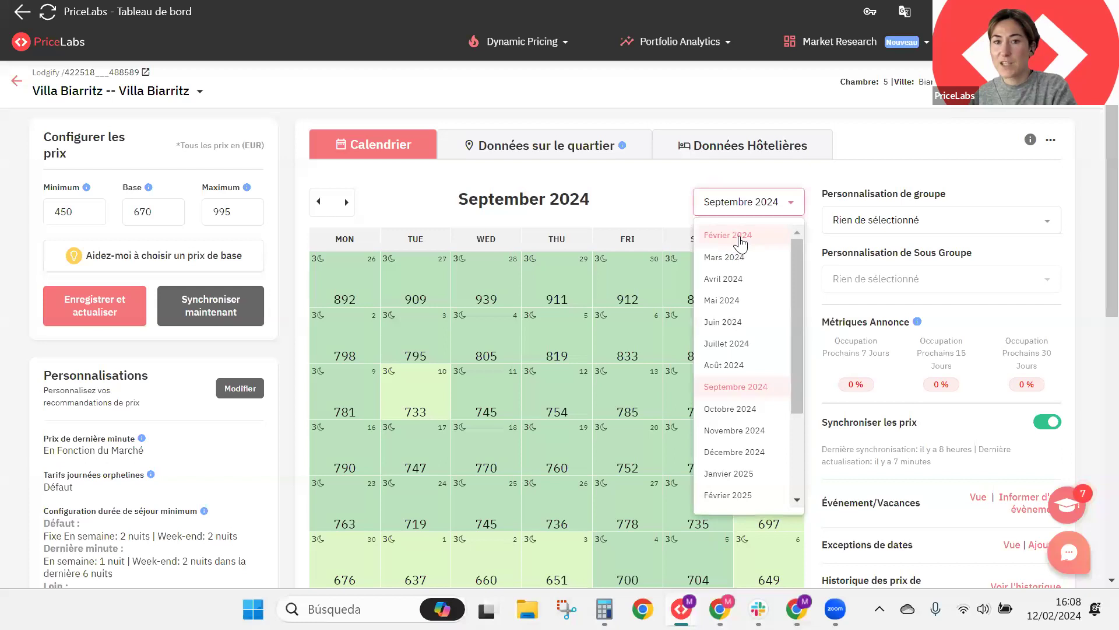
left_click(740, 236)
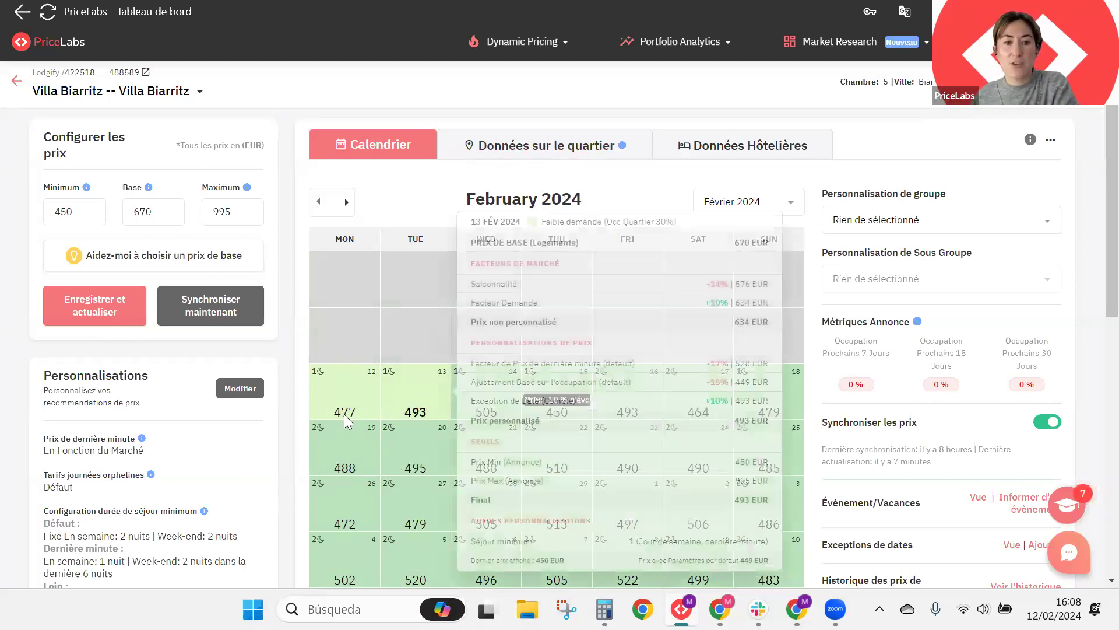
mouse_move(351, 413)
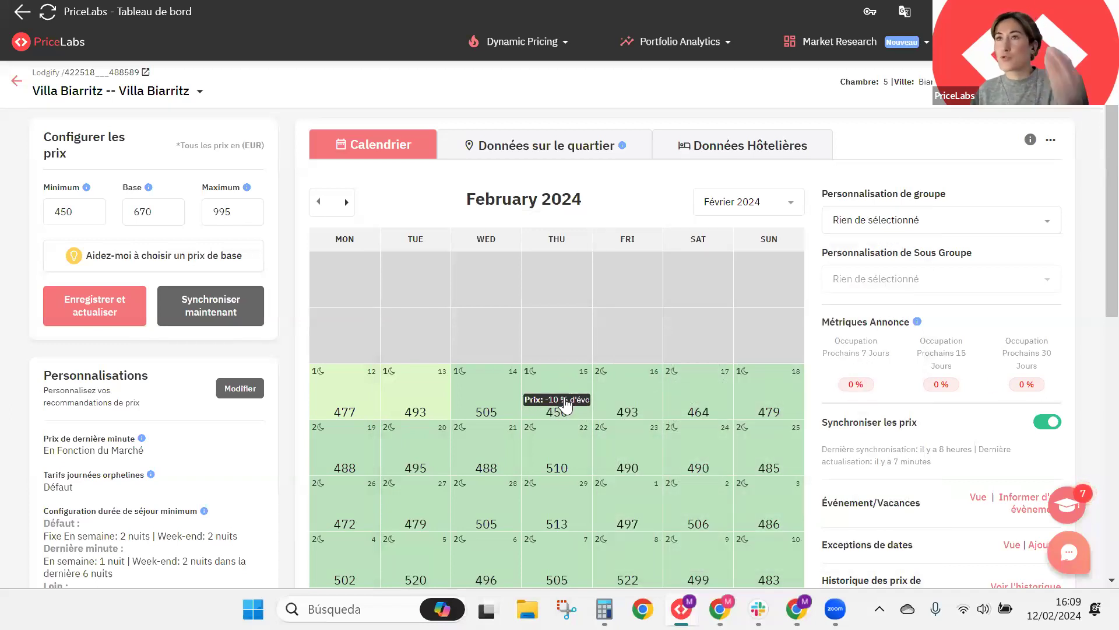
mouse_move(570, 407)
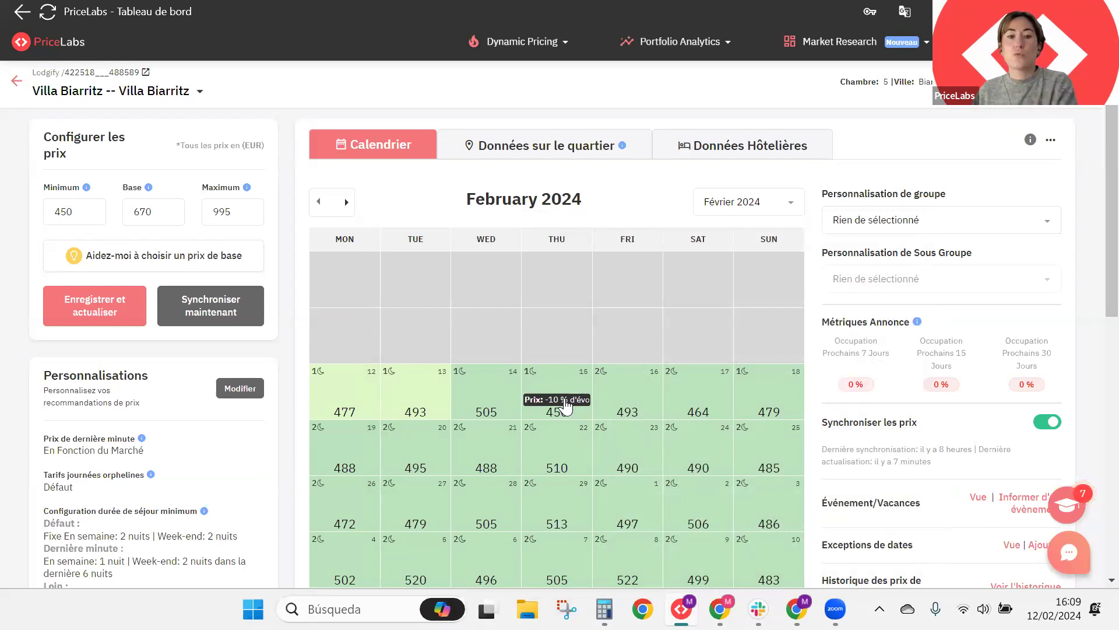
Step: Enable the advanced calendar setting "Mettre en évidence les dates avec exceptions"
left_click(1052, 141)
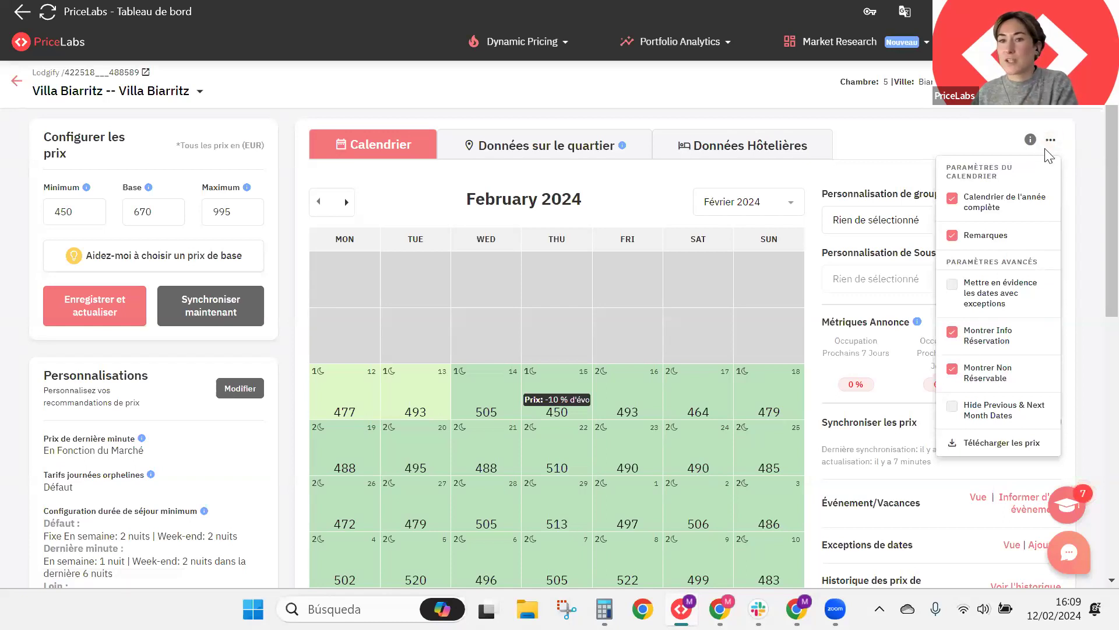
left_click(1007, 299)
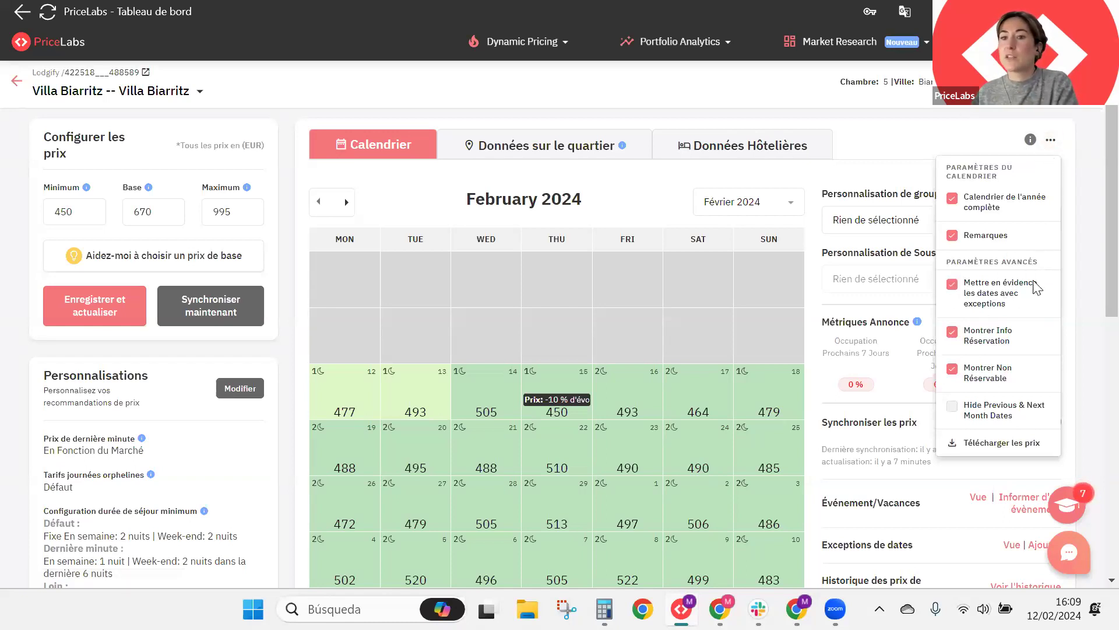
left_click(1088, 214)
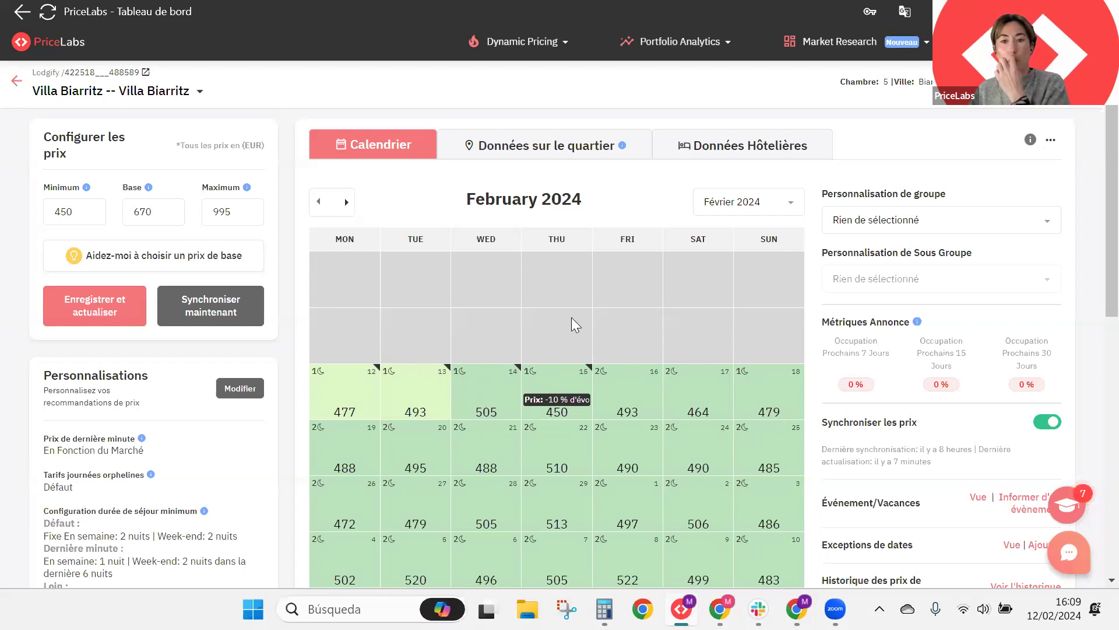
Step: Turn the advanced calendar setting "Montrer Non Réservable" off and back on
left_click(1050, 142)
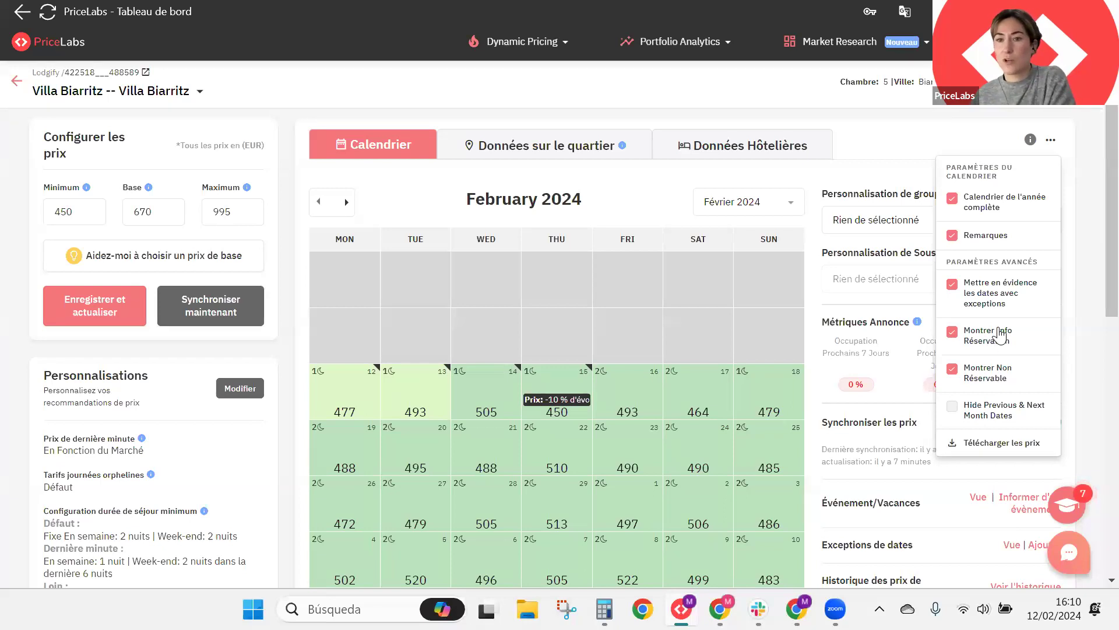
left_click(984, 383)
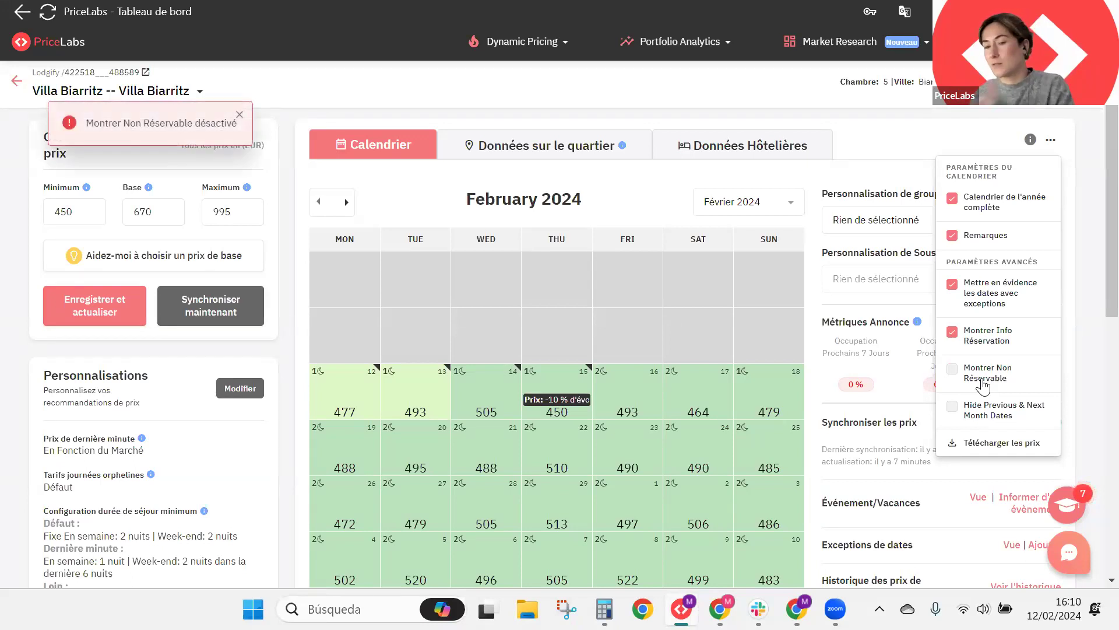
left_click(984, 384)
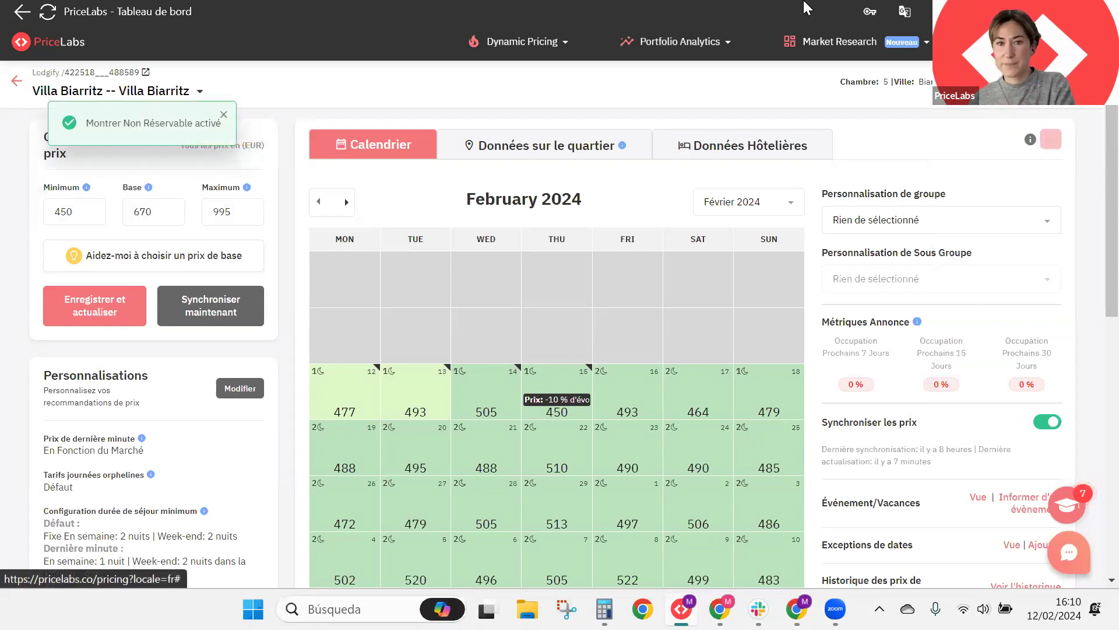
Step: Open the Multi Calendrier and review its column and row visibility options and its metric selection
mouse_move(563, 51)
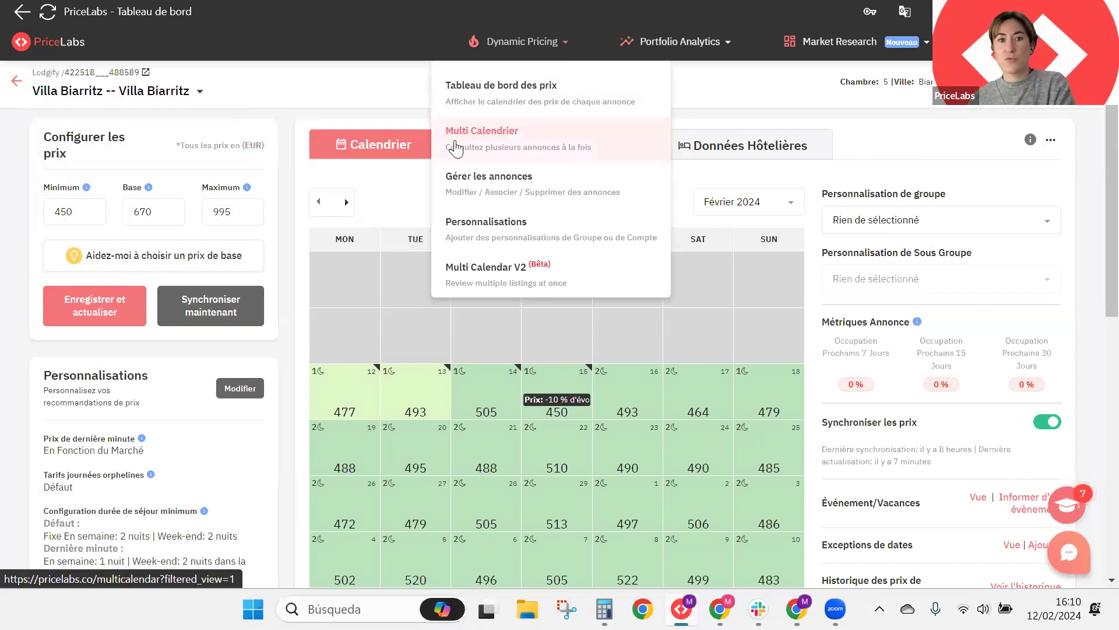
left_click(580, 137)
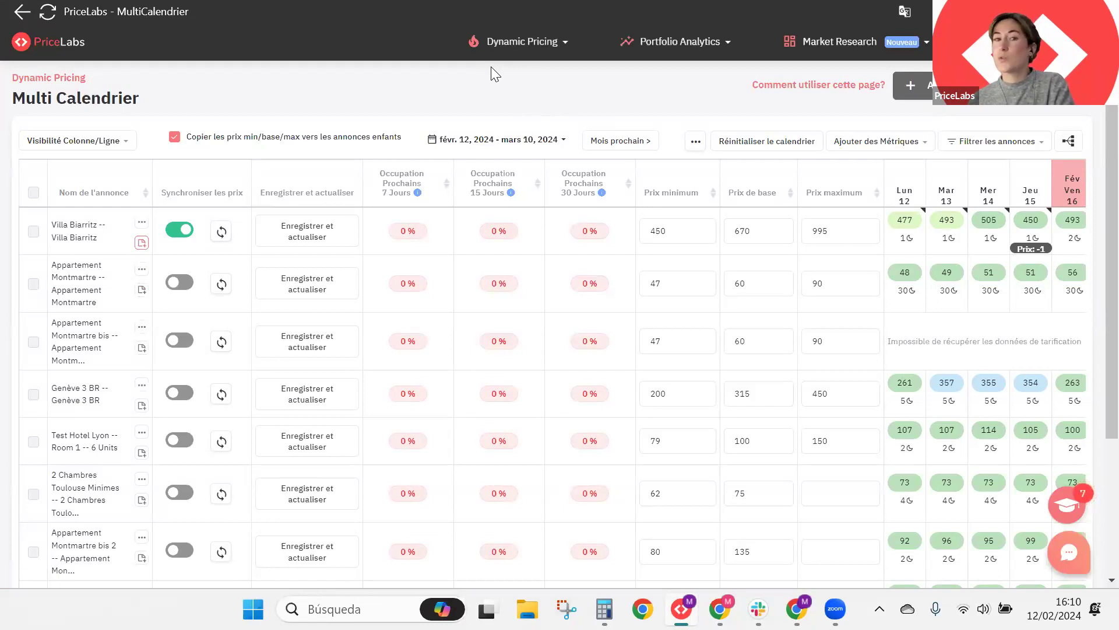
left_click(38, 142)
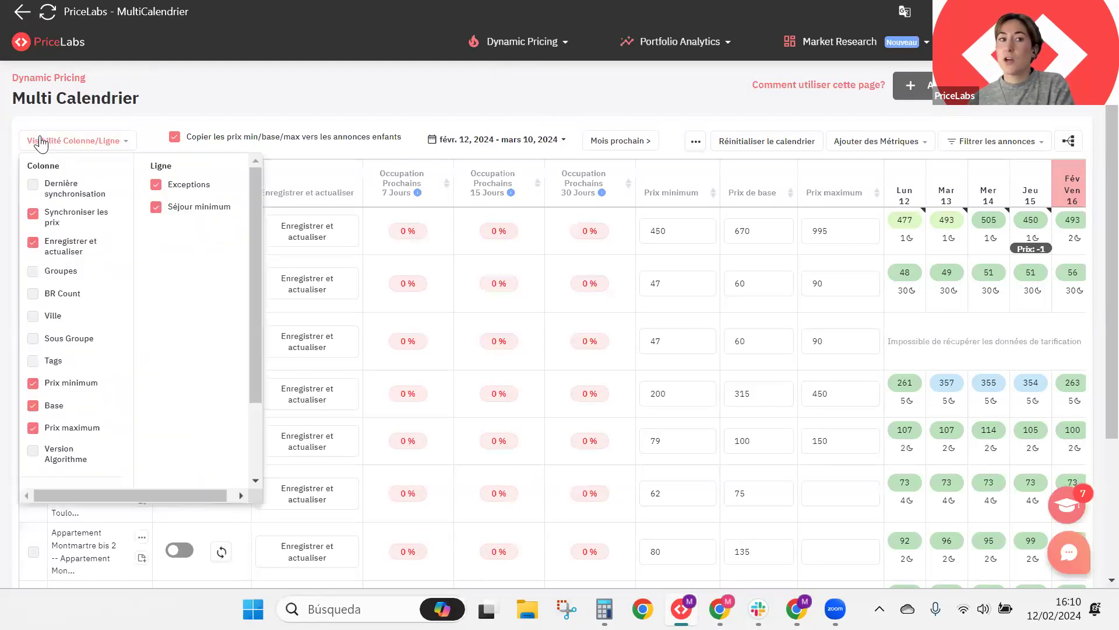
left_click(307, 86)
left_click(878, 143)
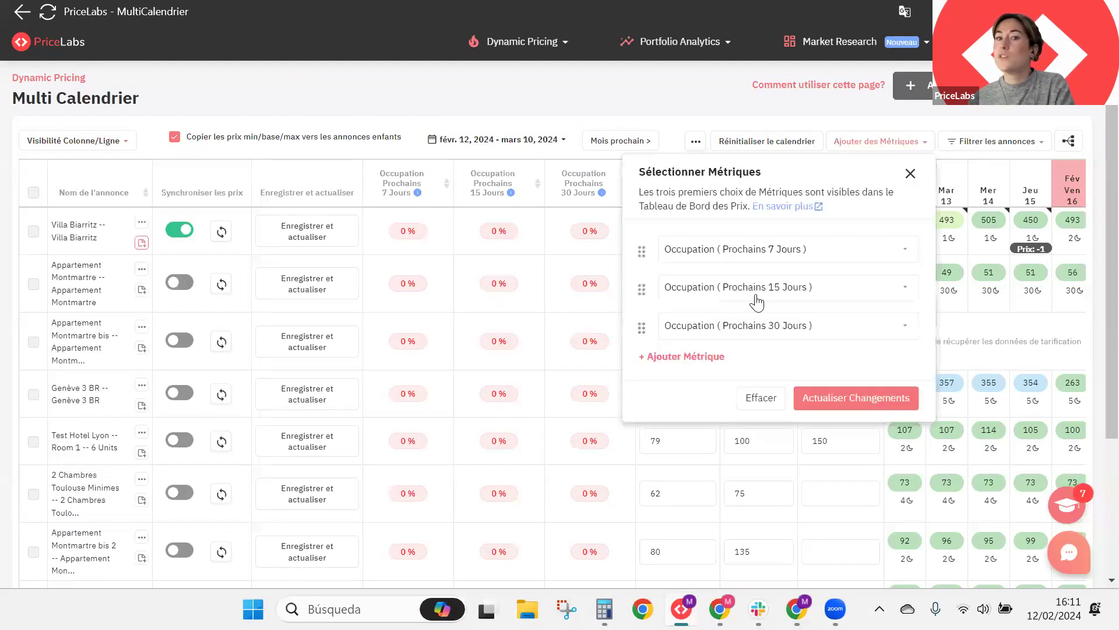
left_click(910, 174)
Step: Reset the multi-calendar and look over the table of listings
left_click(759, 139)
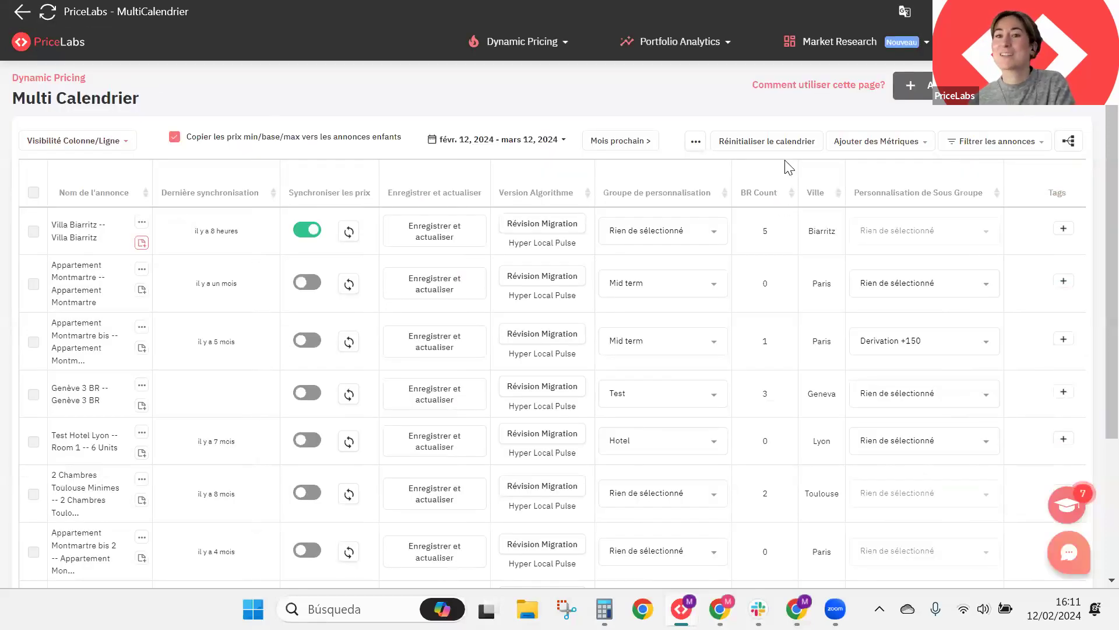
scroll(654, 251, "down", 5)
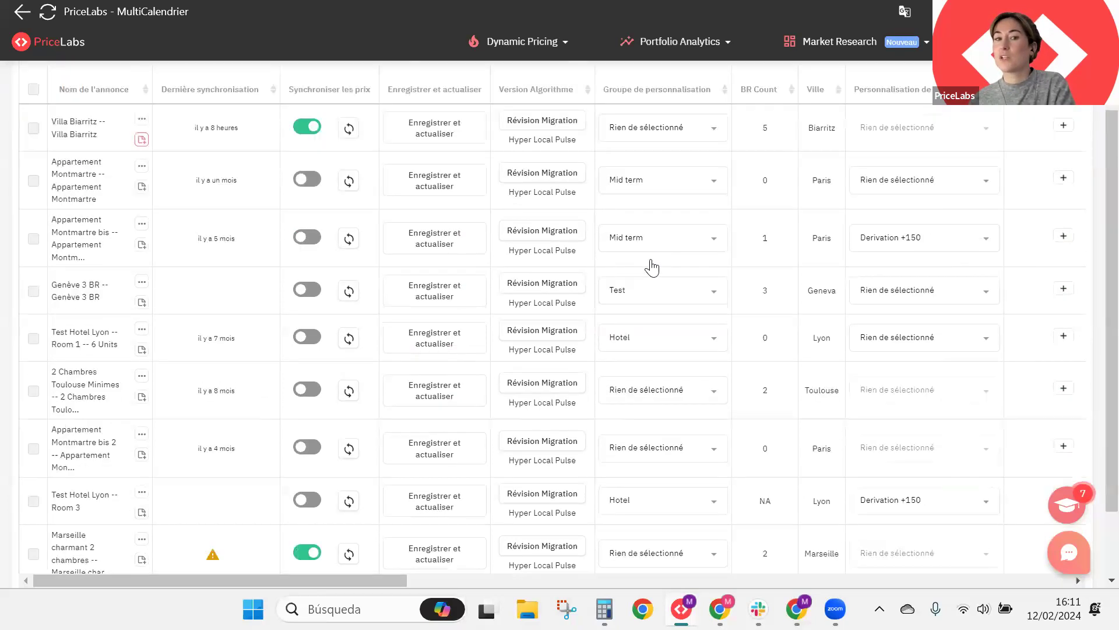
scroll(480, 395, "up", 5)
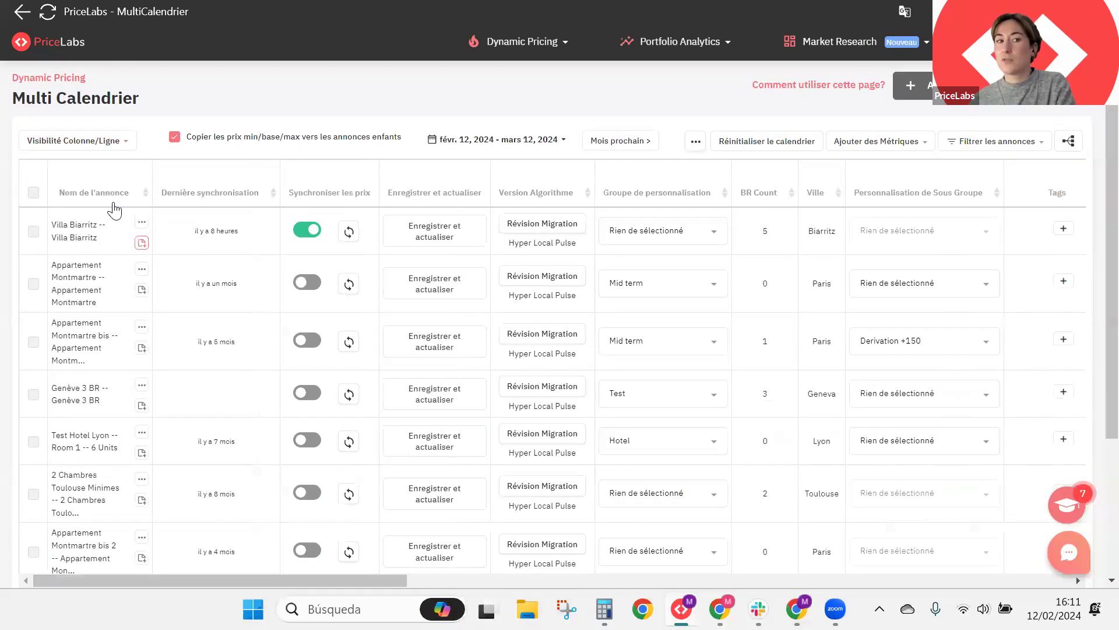
Step: Review the actions available for the Villa Biarritz listing in the multi-calendar, and close them
left_click(142, 223)
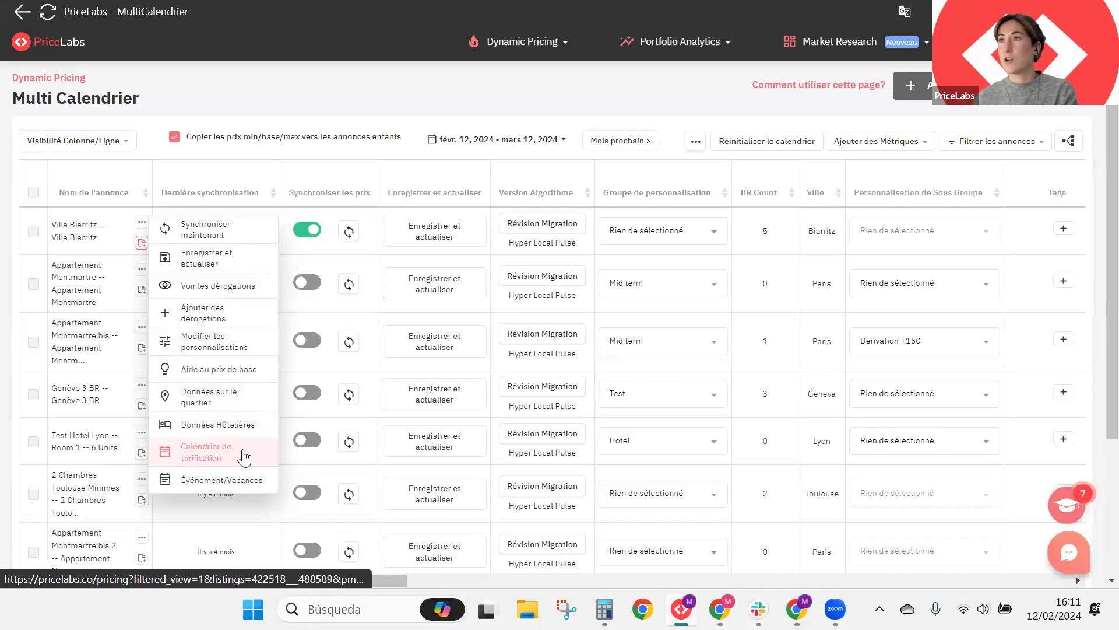
left_click(407, 105)
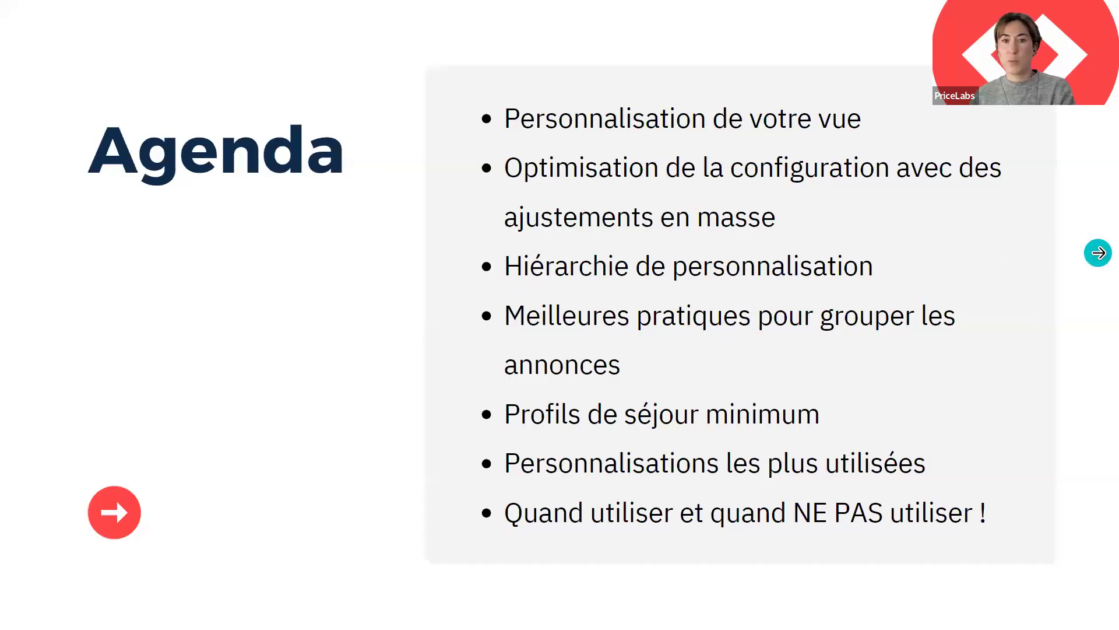
left_click(1099, 253)
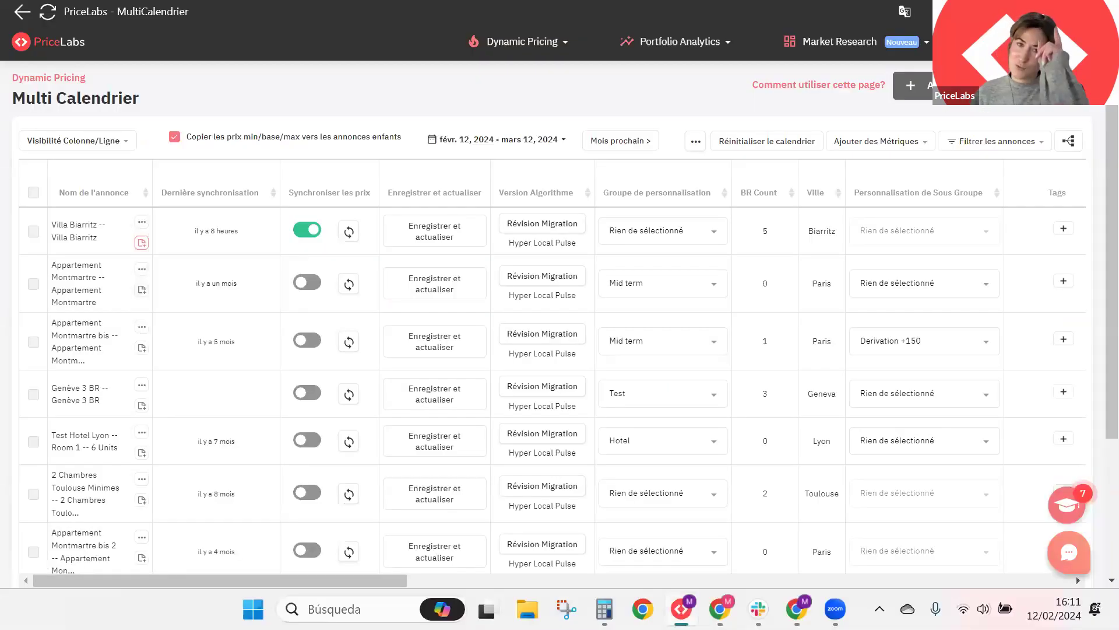
Step: Open the Personnalisations page and display the account-level customizations for Lodgify
left_click(536, 47)
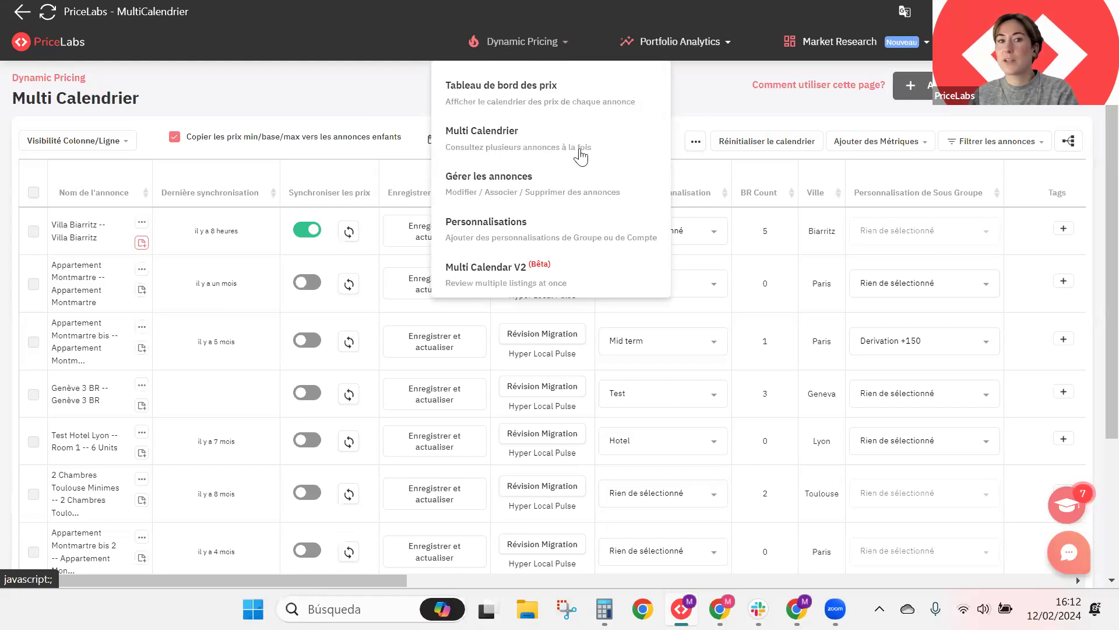
left_click(501, 228)
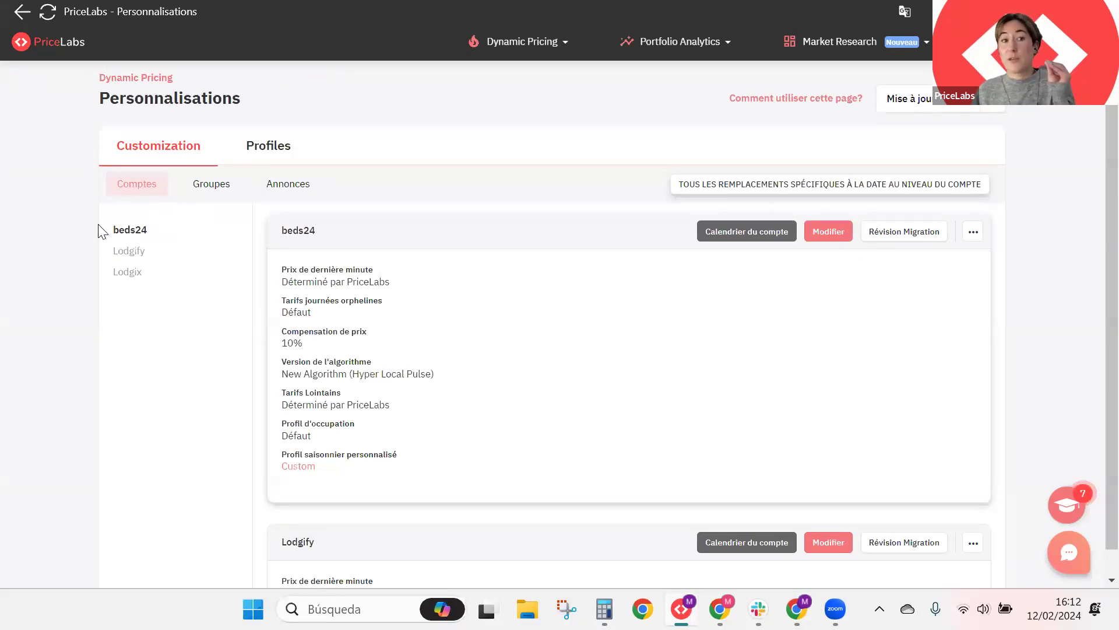
left_click(126, 257)
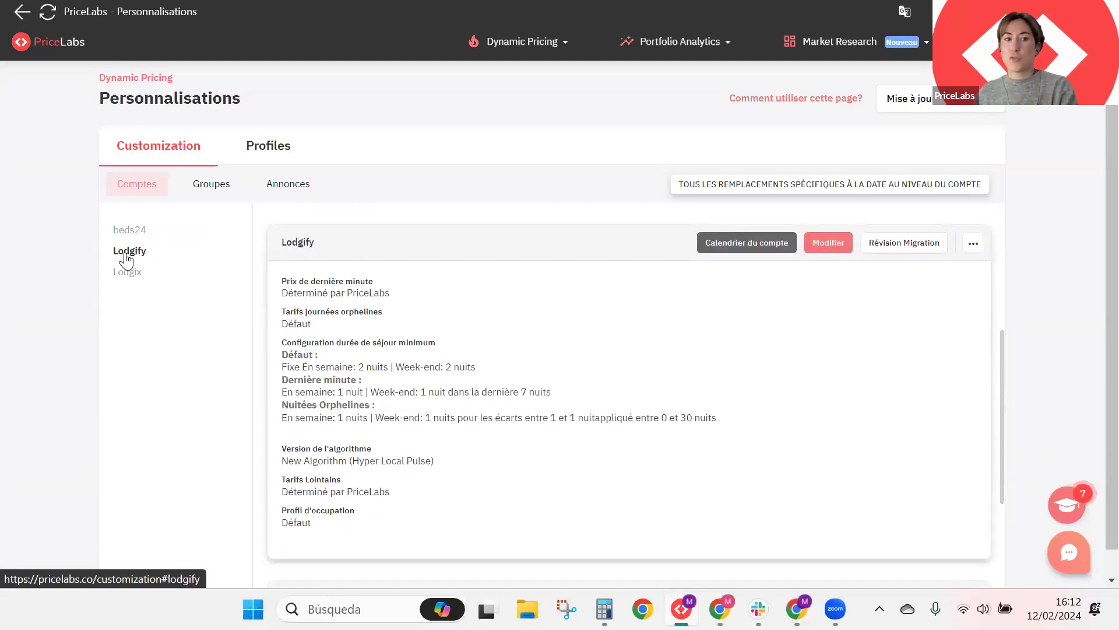
Step: Examine the date-specific customizations in the Lodgify account calendar for Février 2024, and close it
left_click(735, 242)
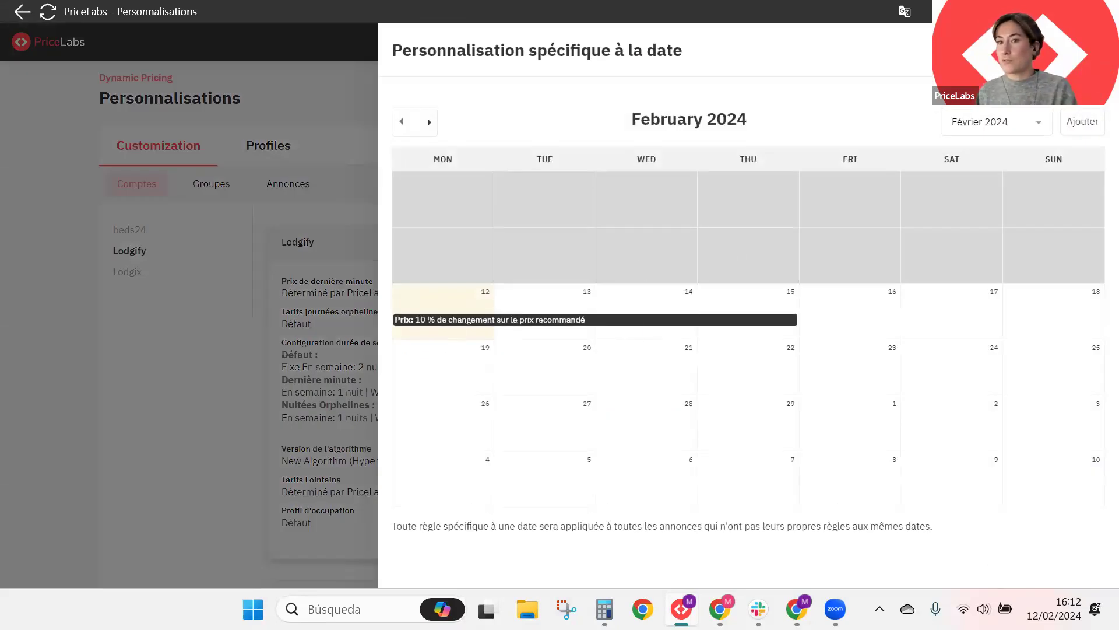
left_click(292, 168)
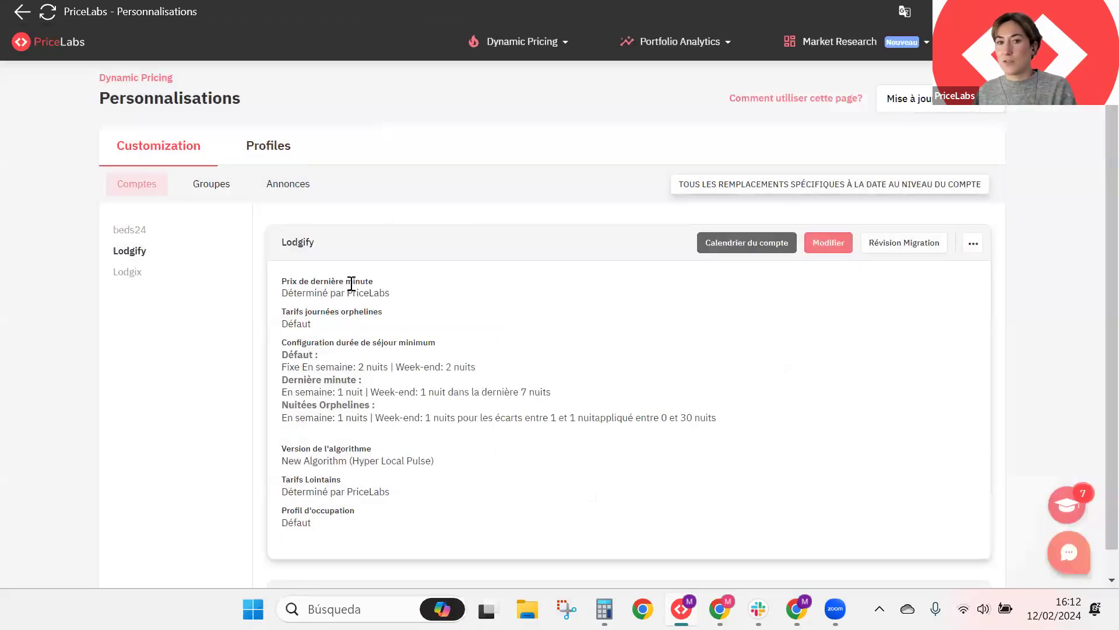
left_click(743, 247)
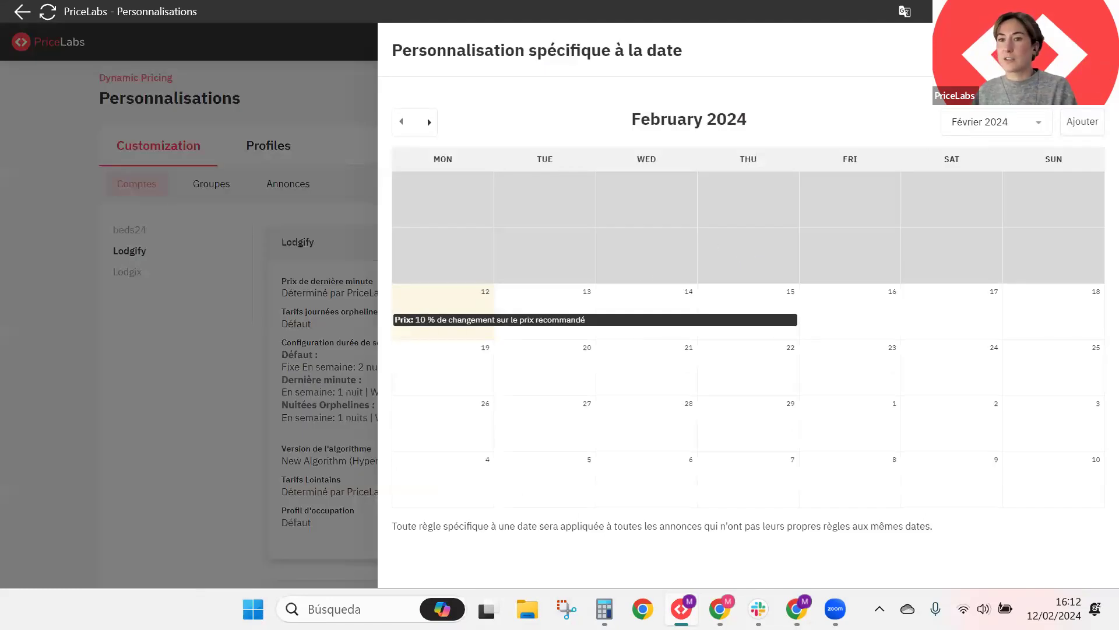
left_click(353, 295)
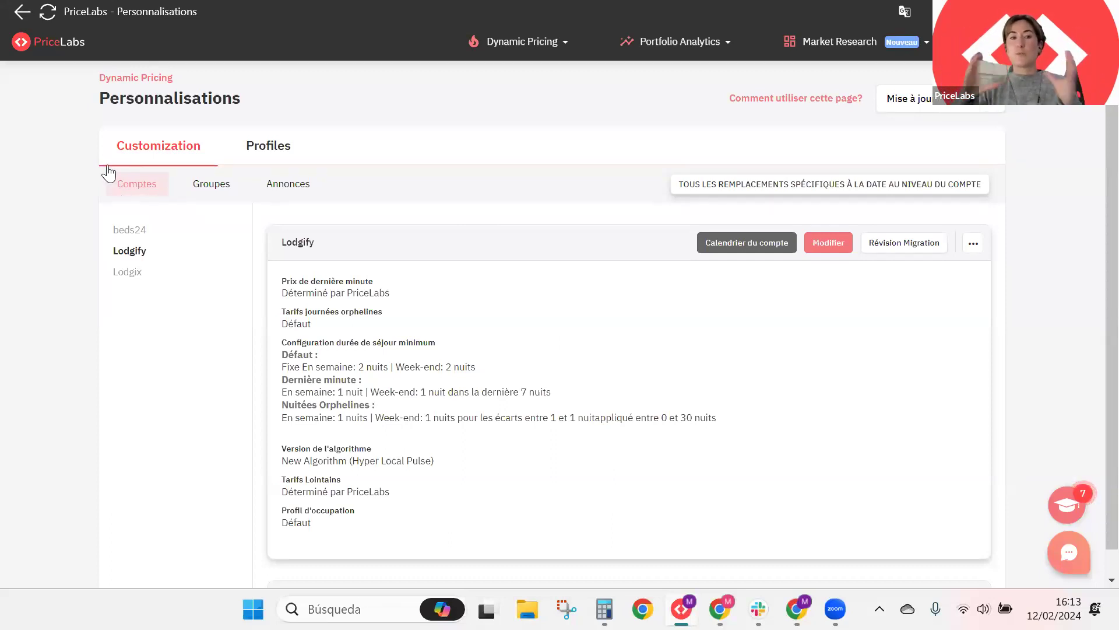
Step: Review the customizations at group level and at listing level
left_click(232, 190)
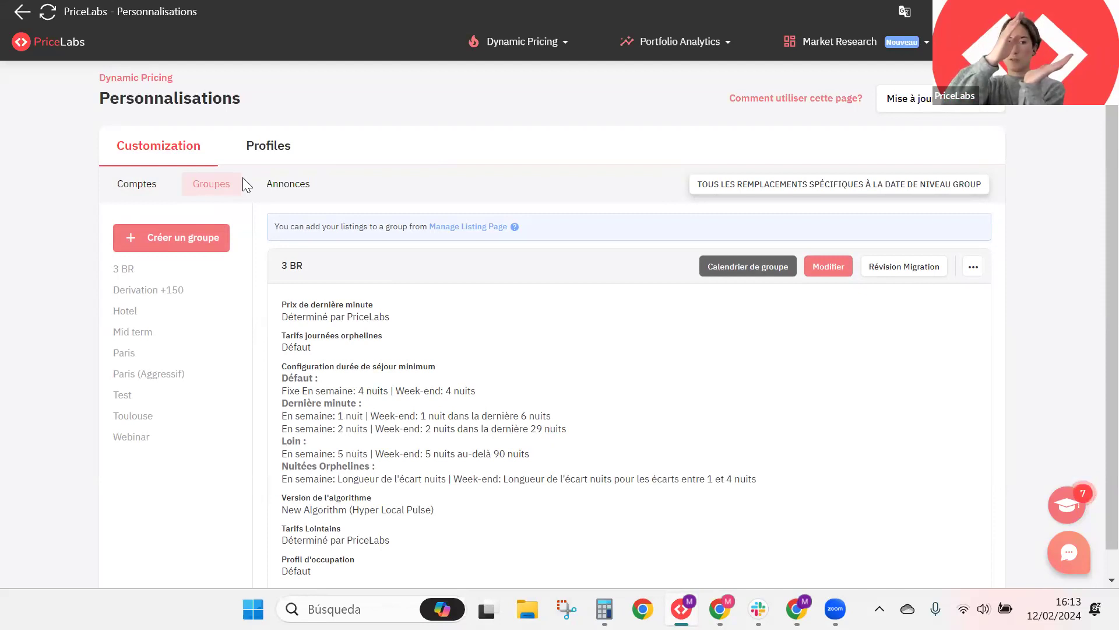
left_click(299, 190)
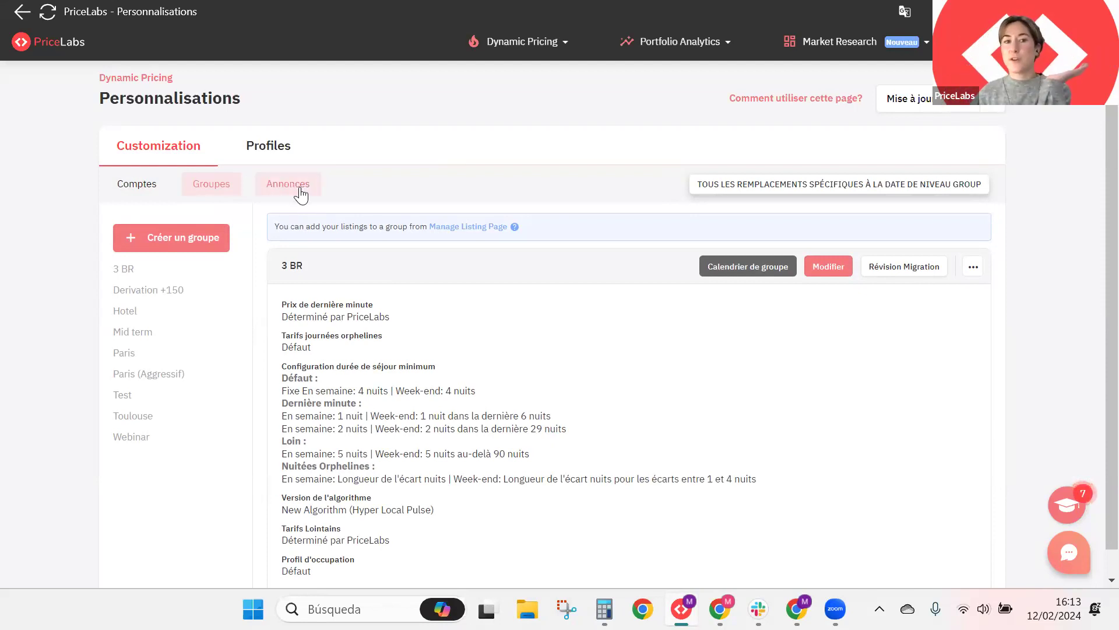
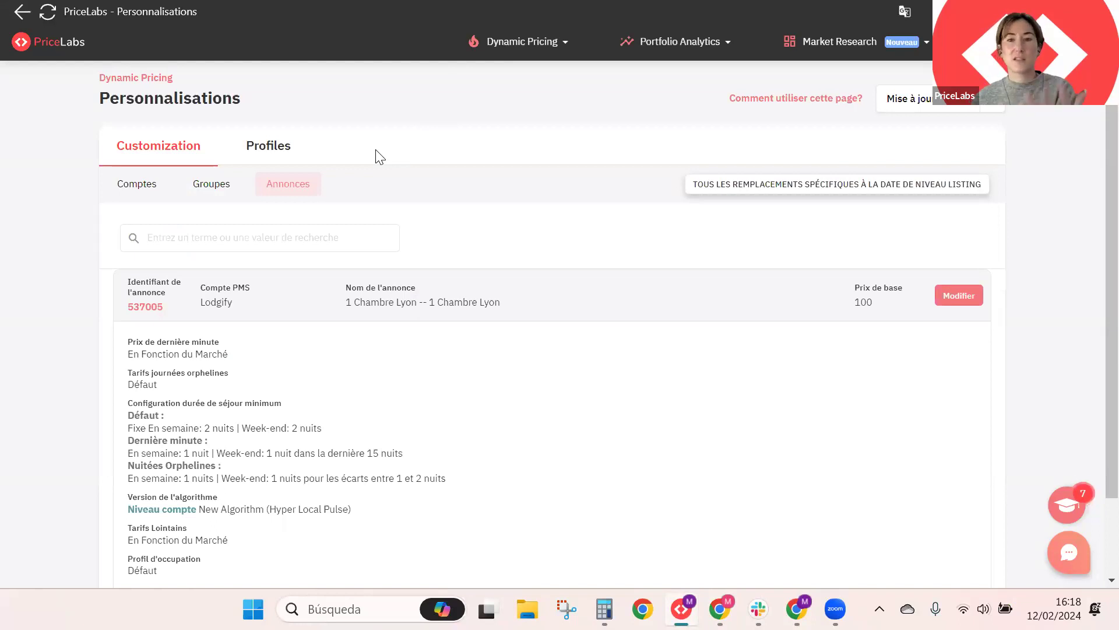
Step: Display the minimum-stay profiles on the Personnalisations page
left_click(511, 48)
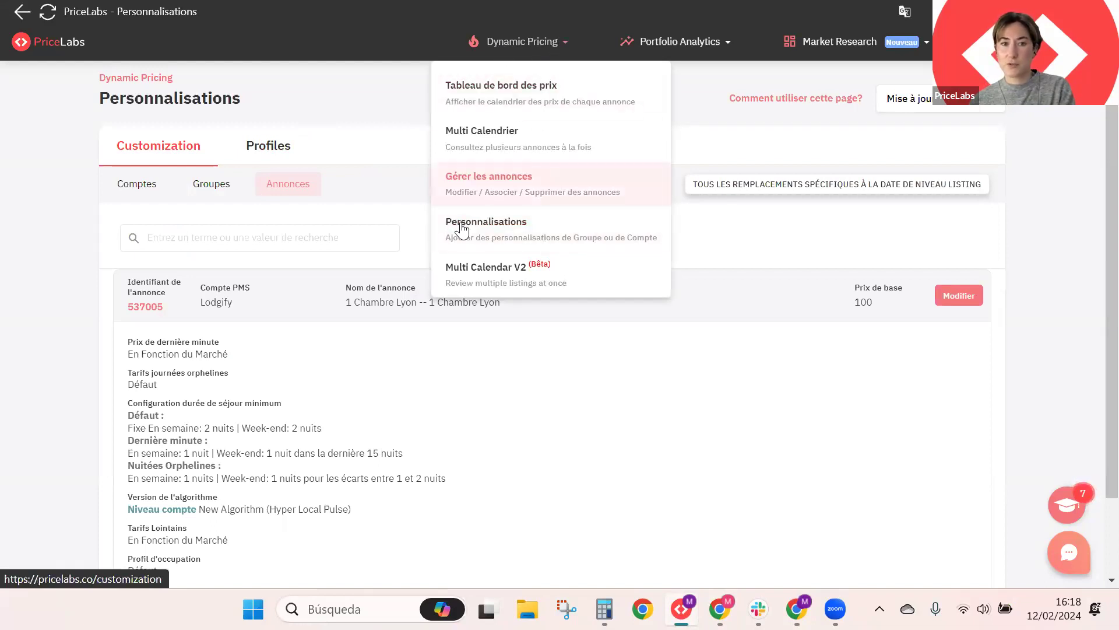
left_click(375, 89)
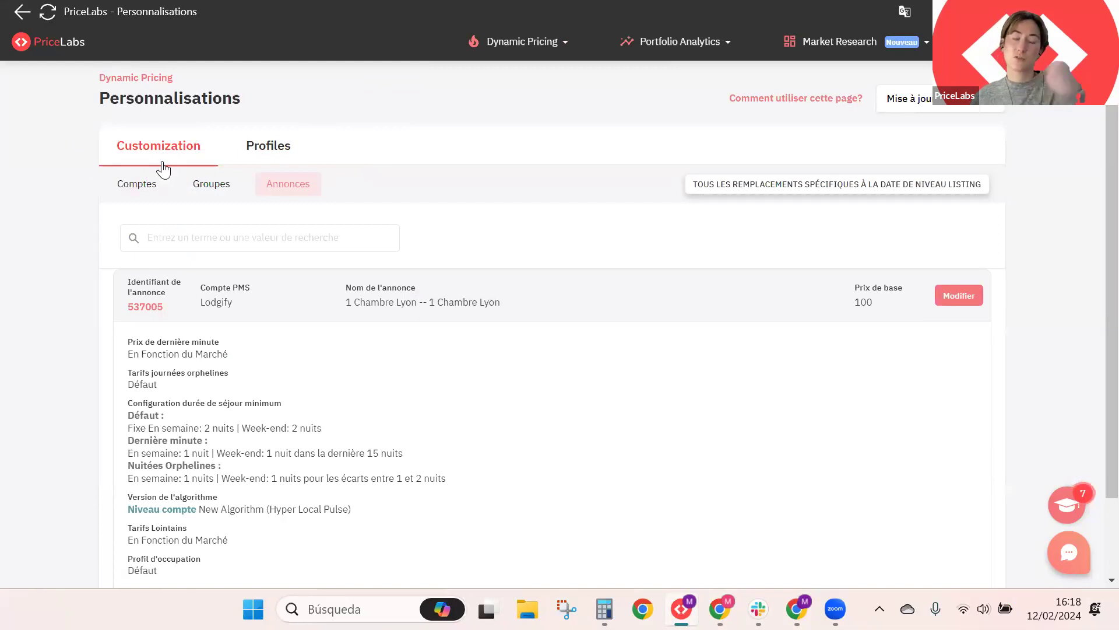
left_click(281, 150)
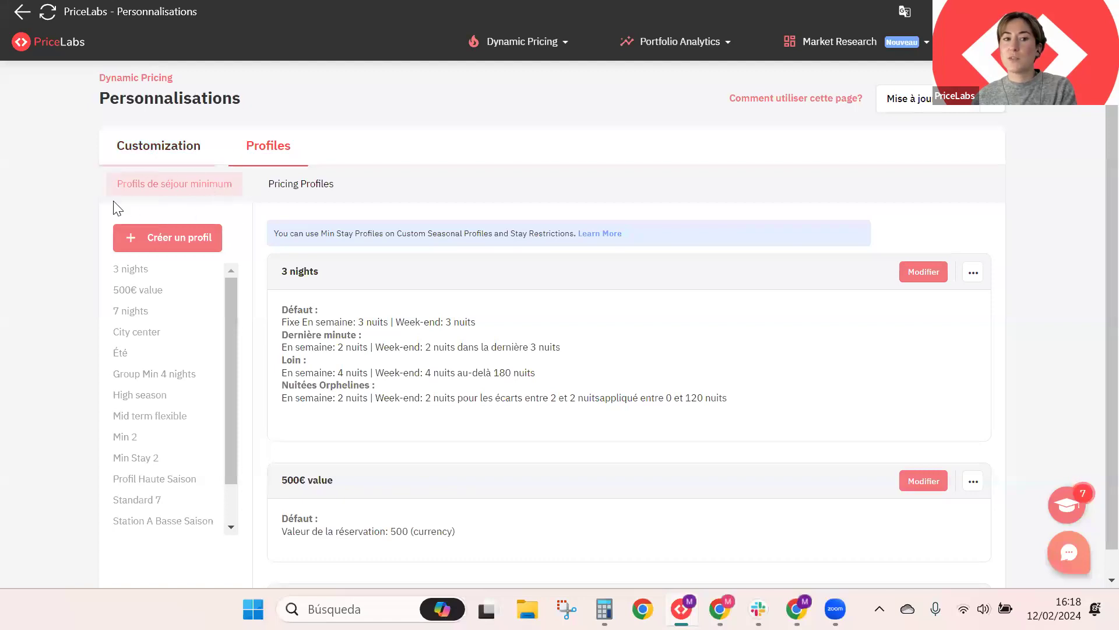
Step: Examine the empty form for a new minimum-stay profile, including its name, weekday and weekend fields, and dismiss it without saving
left_click(179, 243)
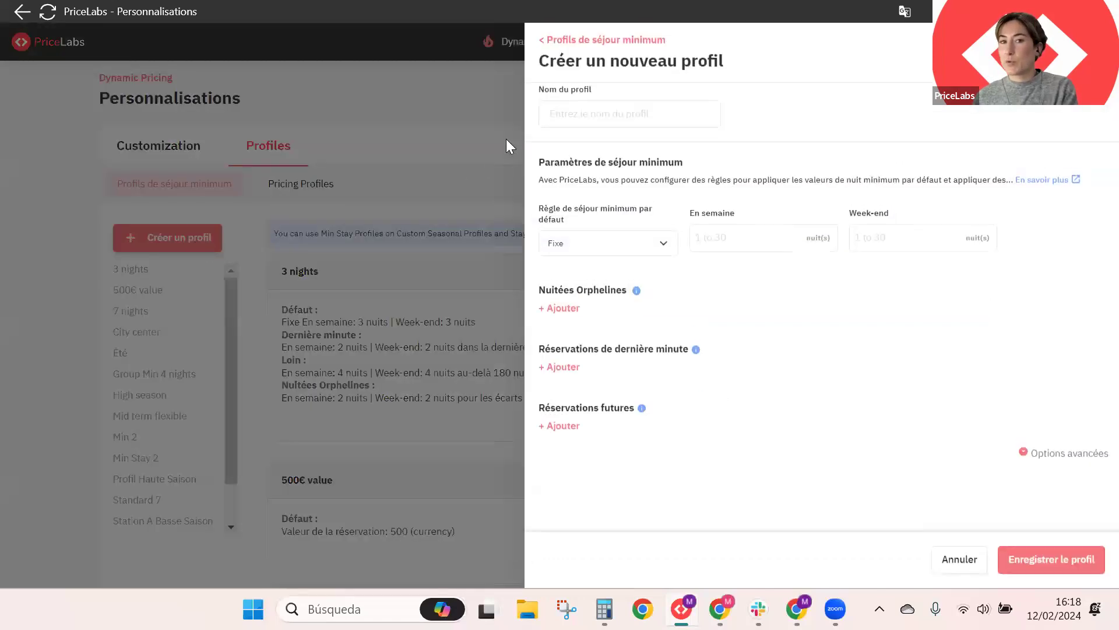
left_click(625, 117)
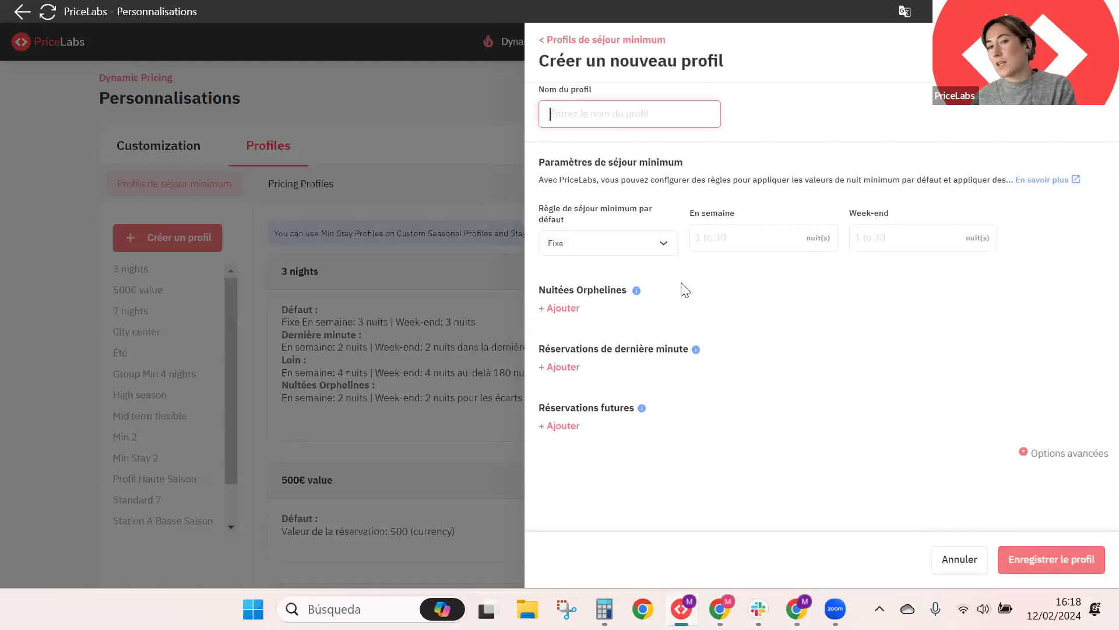
left_click(739, 236)
left_click(876, 233)
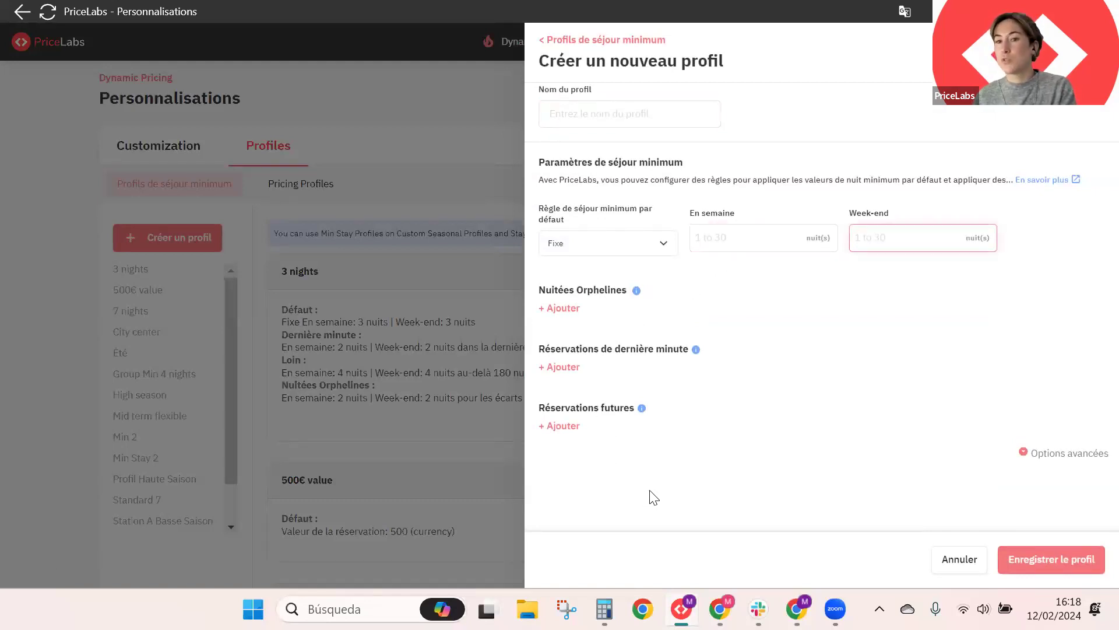
left_click(6, 239)
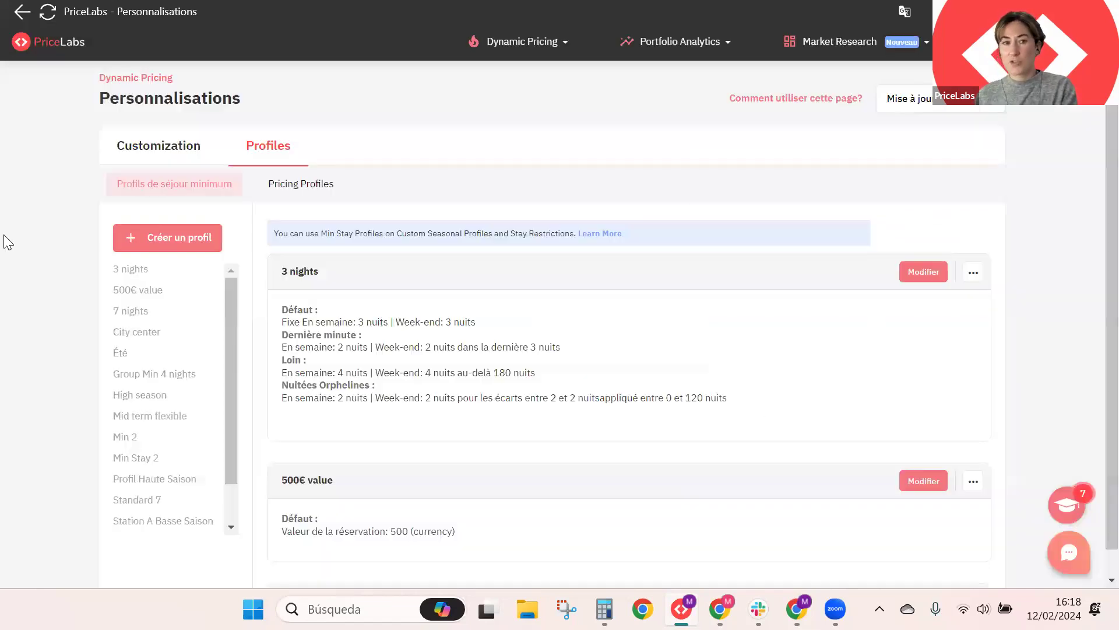
Step: Edit the "3 nights" minimum-stay profile and change its name to "3 nuits"
scroll(149, 450, "down", 2)
scroll(149, 450, "up", 2)
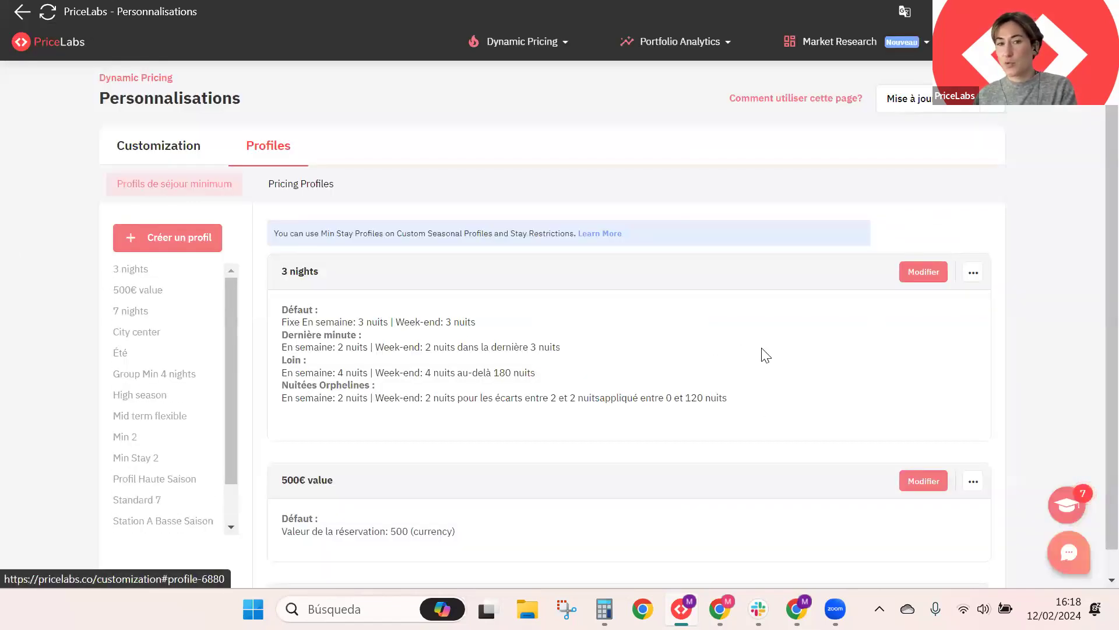
left_click(928, 276)
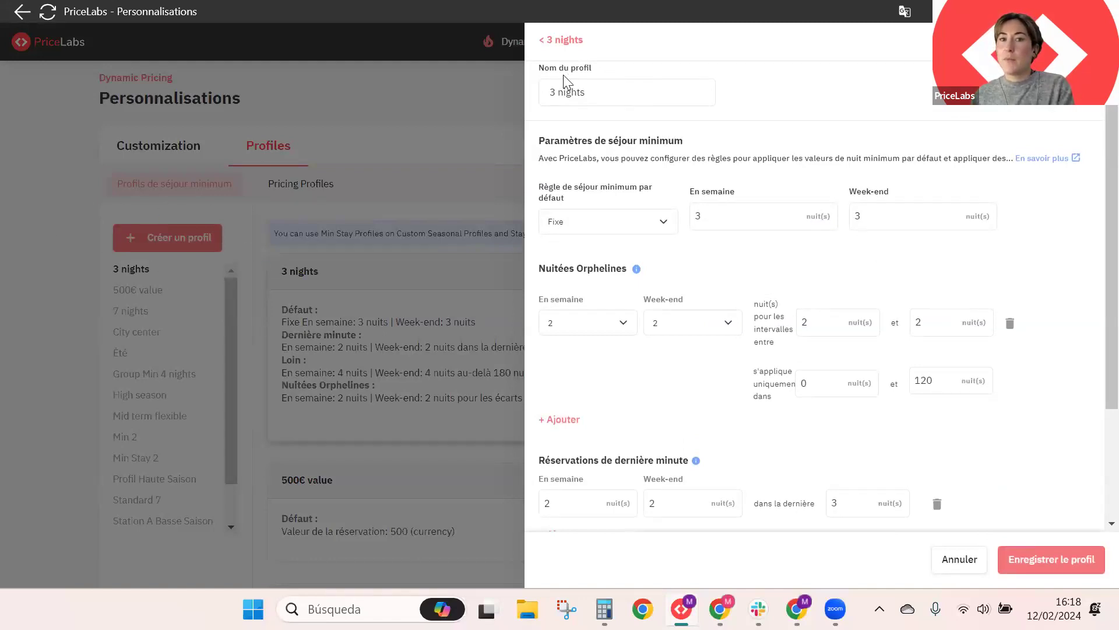
left_click_drag(584, 92, 560, 91)
type("nuits")
left_click(865, 79)
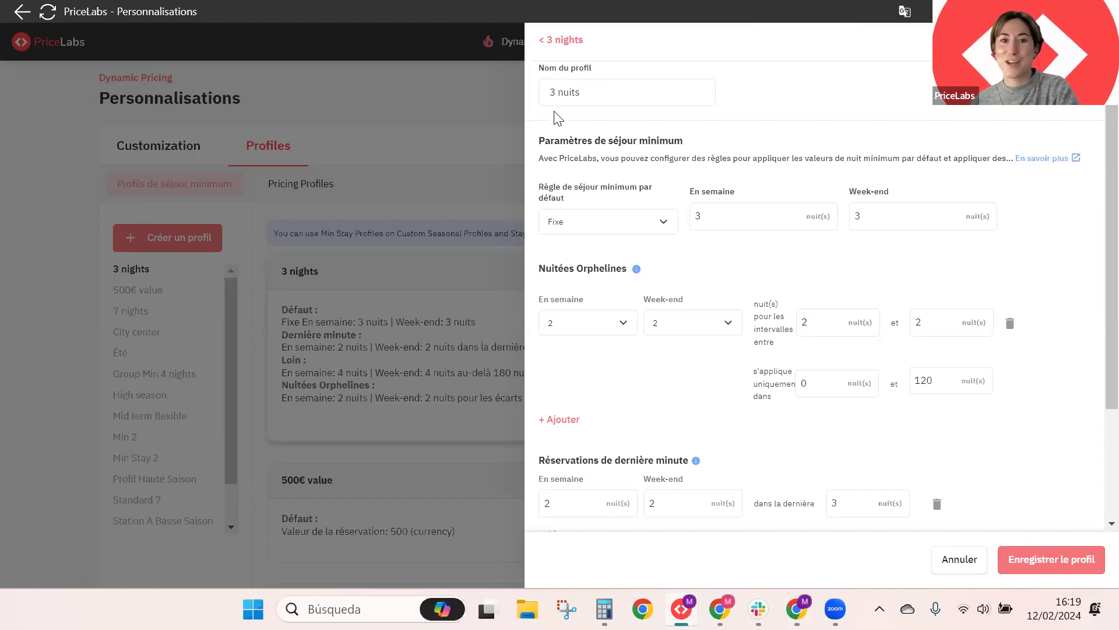
Step: Remove the profile's orphan-night, last-minute and future-booking rules, and check its default weekday and weekend minimum-stay fields
left_click(1011, 325)
left_click(936, 373)
left_click(913, 428)
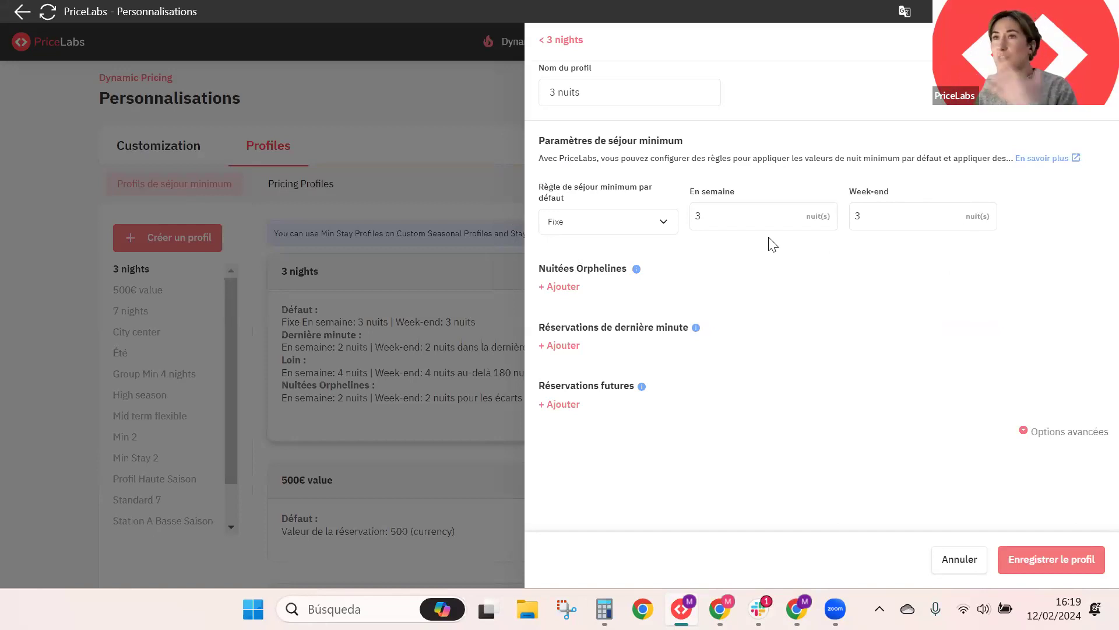
left_click(707, 215)
left_click(893, 211)
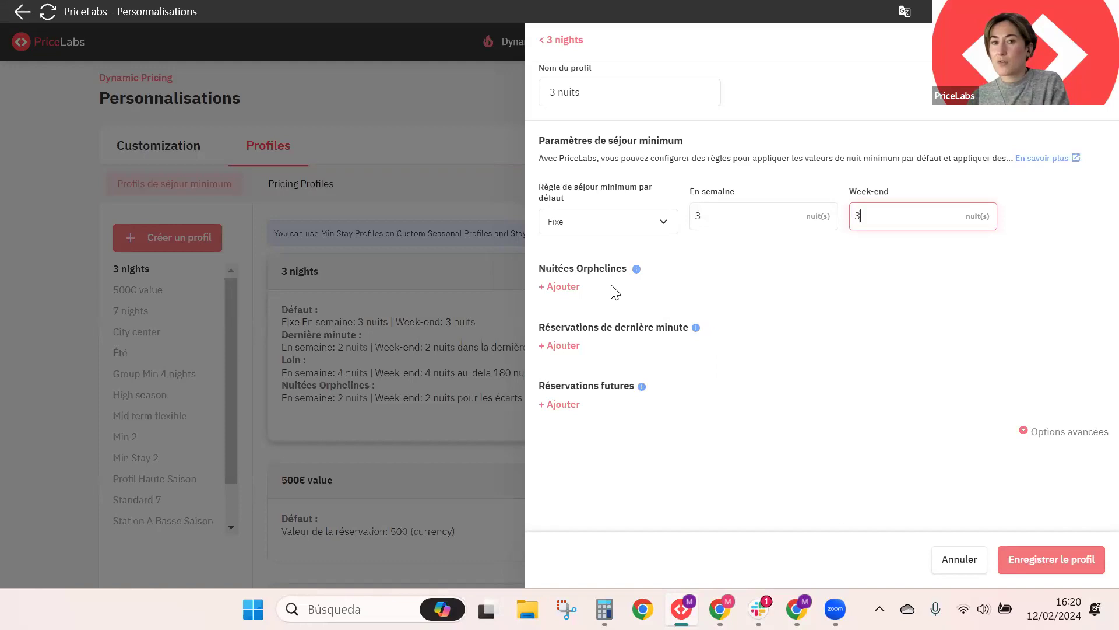
Step: Add a future-booking rule requiring 4 nights on weekdays and weekends for stays beyond 120 nights out
left_click(564, 412)
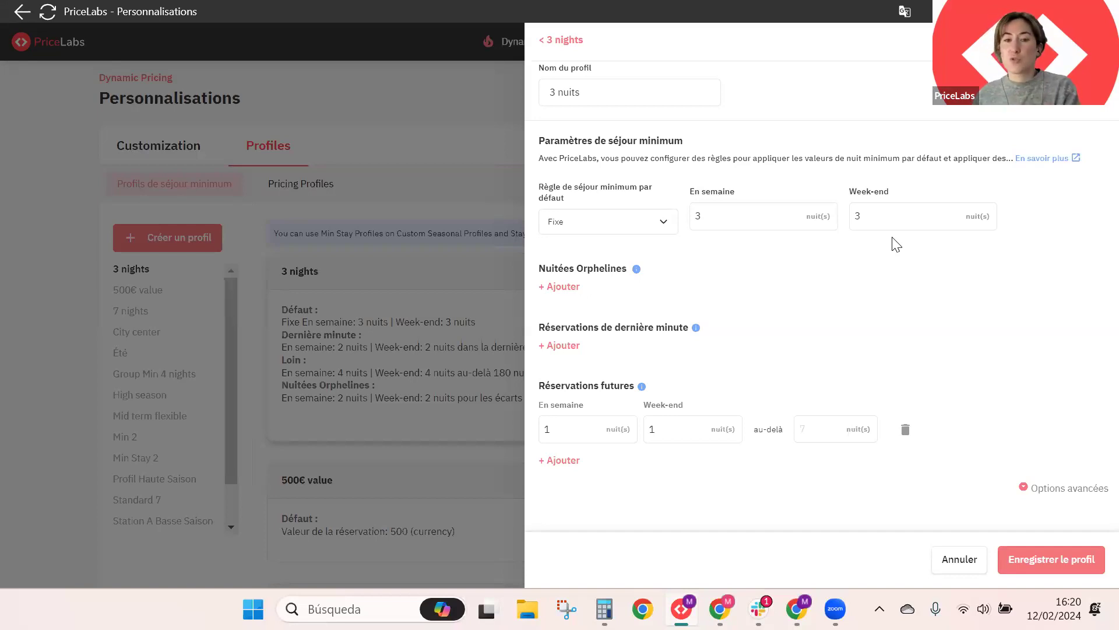
left_click(820, 430)
type("18")
type("0")
key("BackSpace")
key("BackSpace")
type("20")
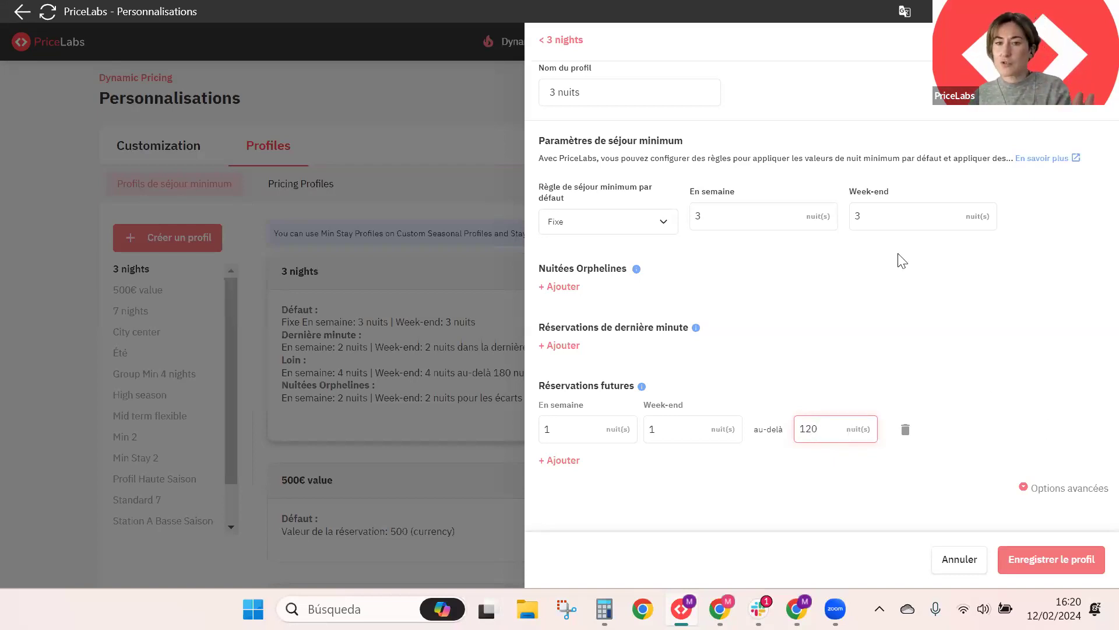
left_click_drag(558, 429, 471, 427)
type("4")
key("Tab")
type("4")
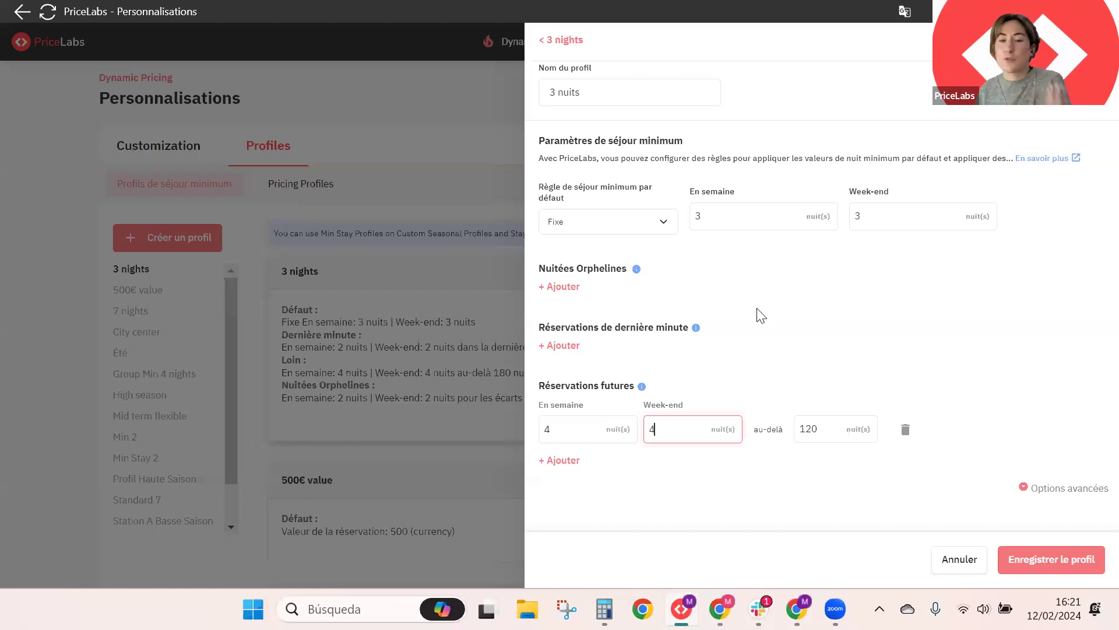
Step: Add a last-minute rule requiring 2 nights on weekdays and weekends within the last 7 nights
left_click(567, 346)
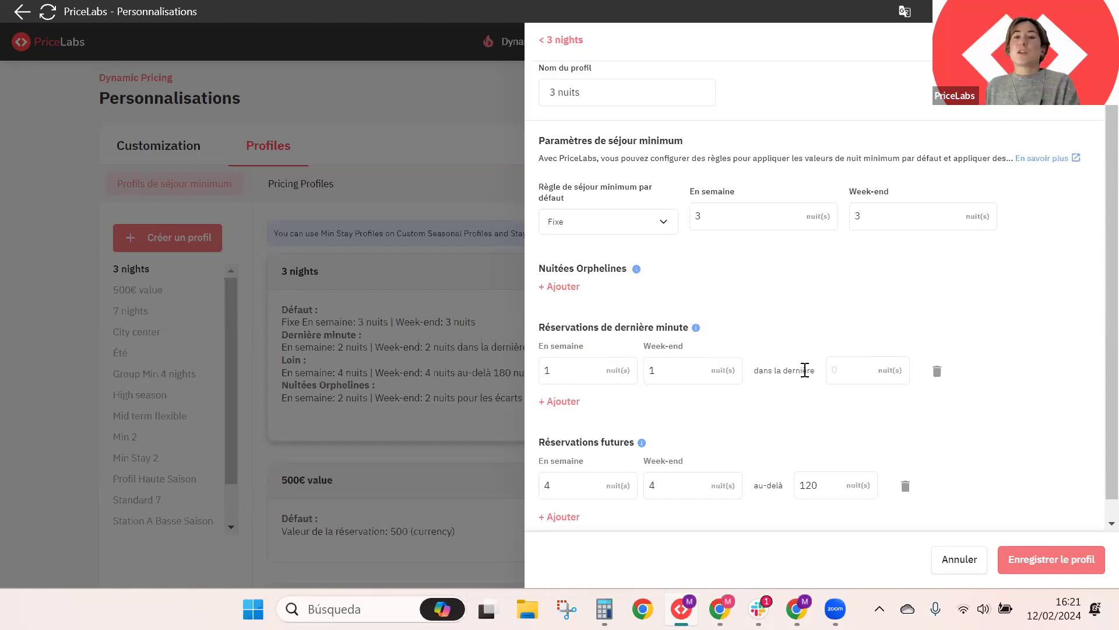
left_click(846, 372)
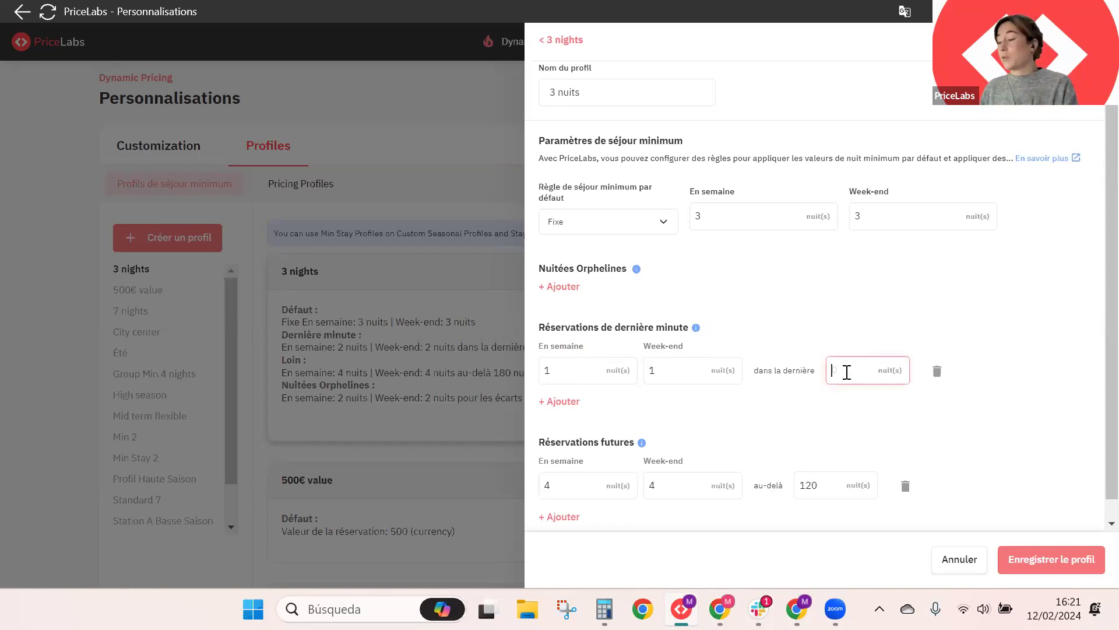
type("7")
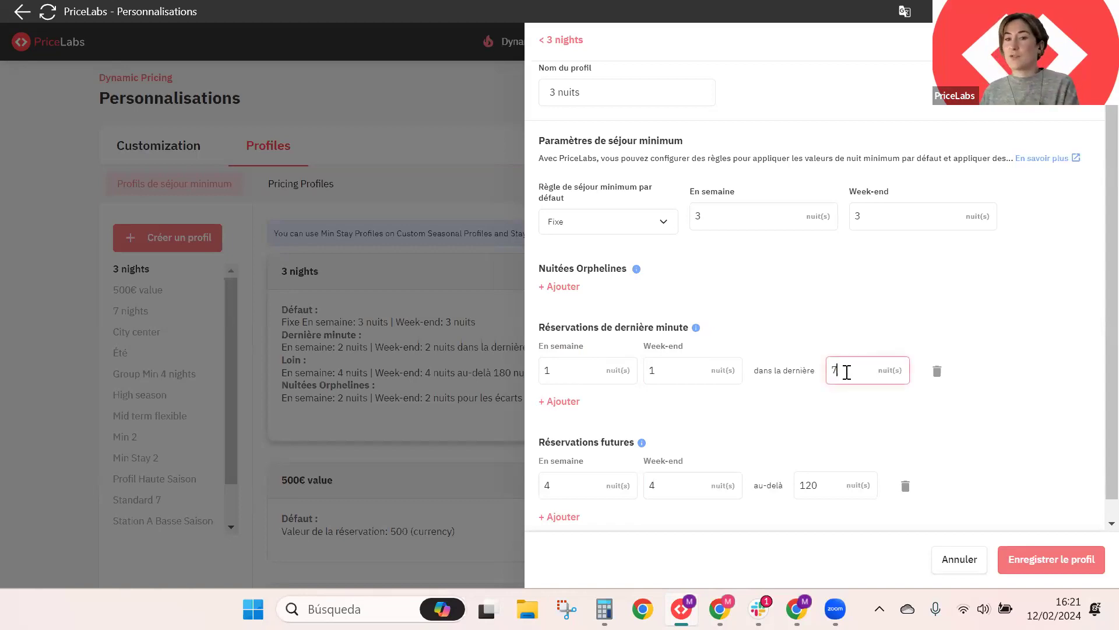
left_click(591, 371)
type("2")
key("Tab")
type("2")
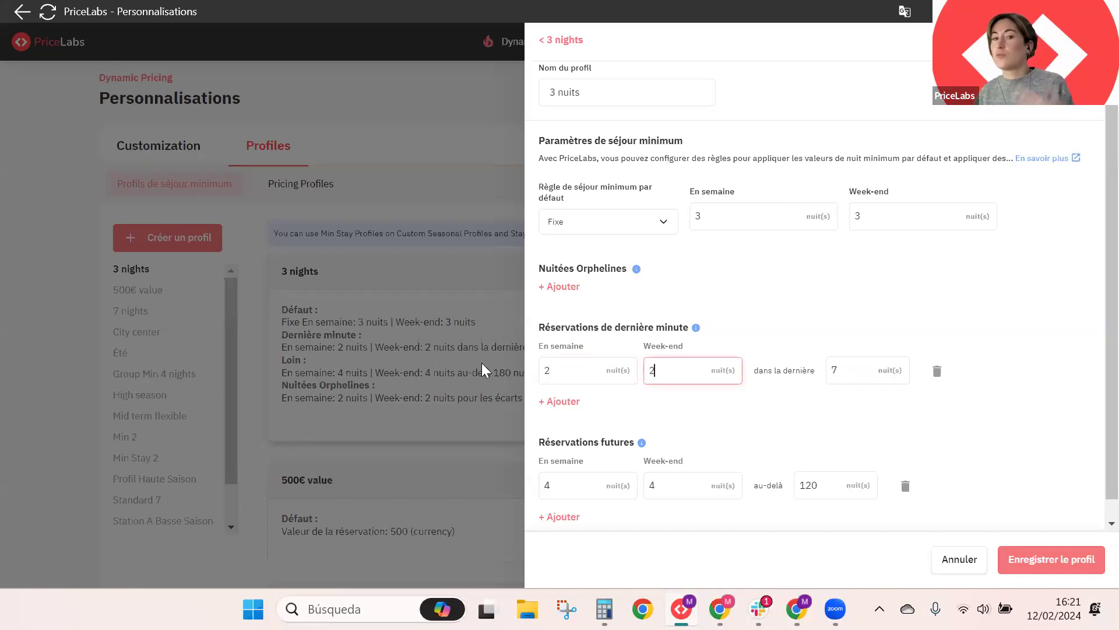
left_click(908, 407)
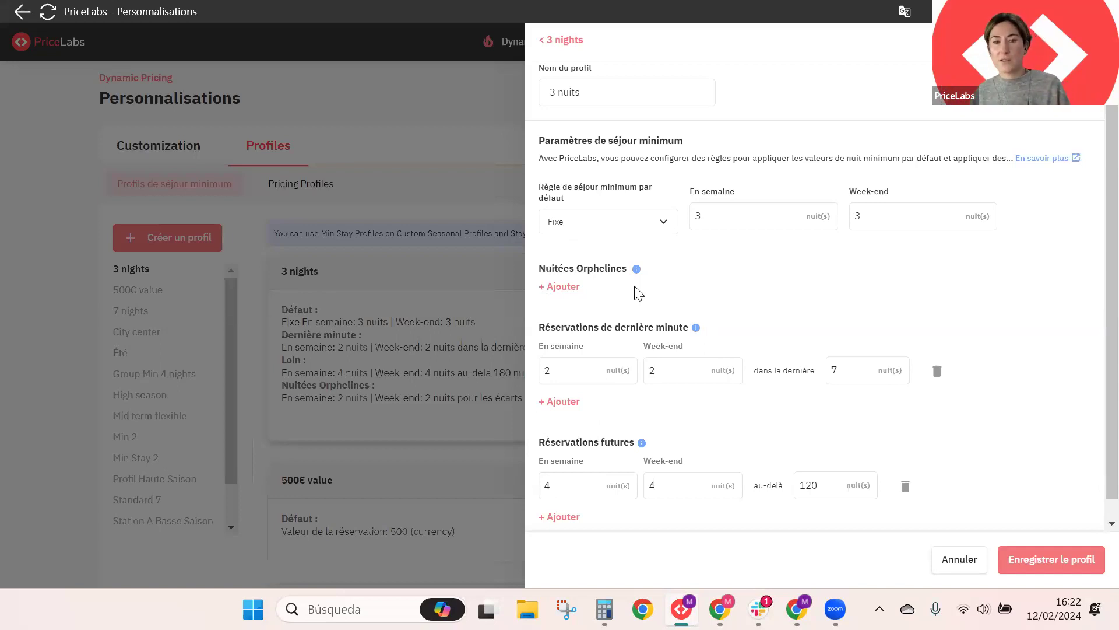
Step: Add an orphan-night rule to the profile for gaps between 1 and 3 nights
left_click(574, 287)
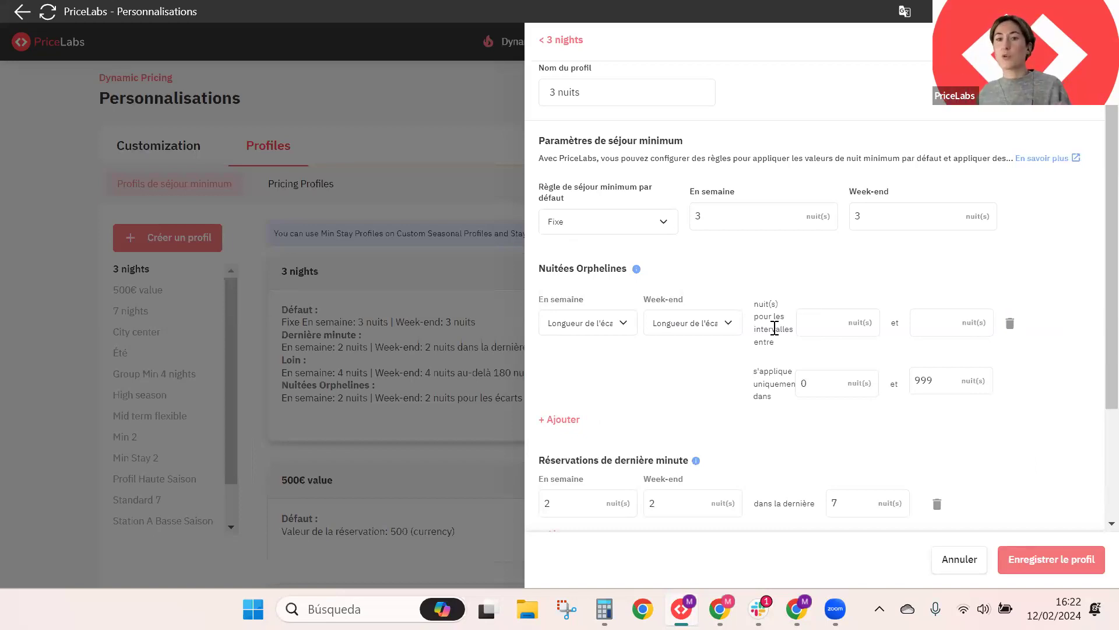
left_click(825, 329)
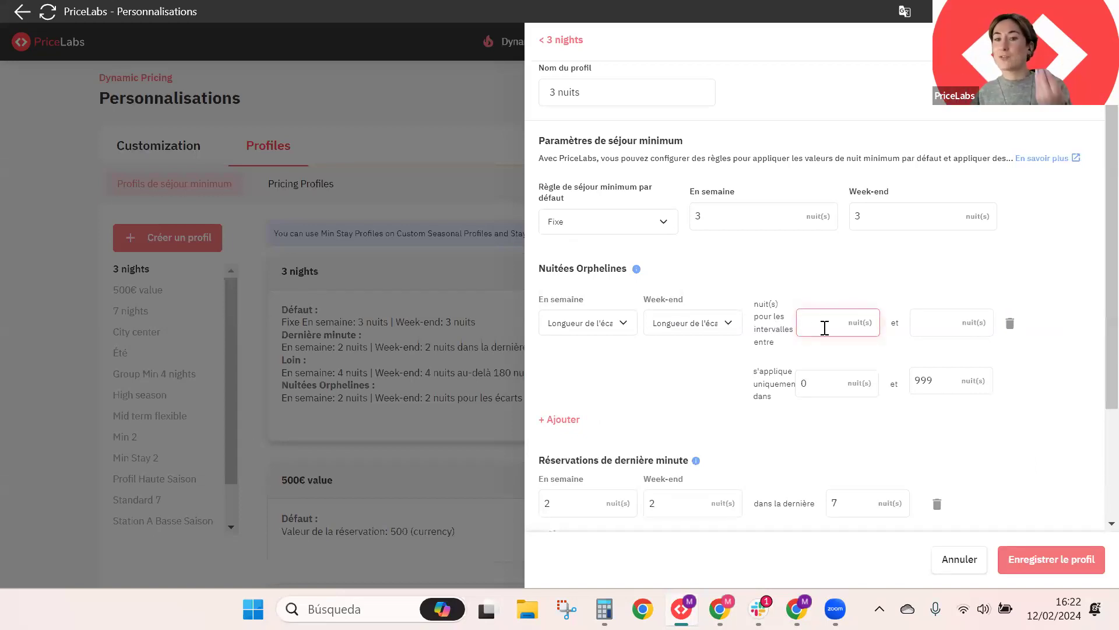
type("1")
left_click(925, 319)
type("3")
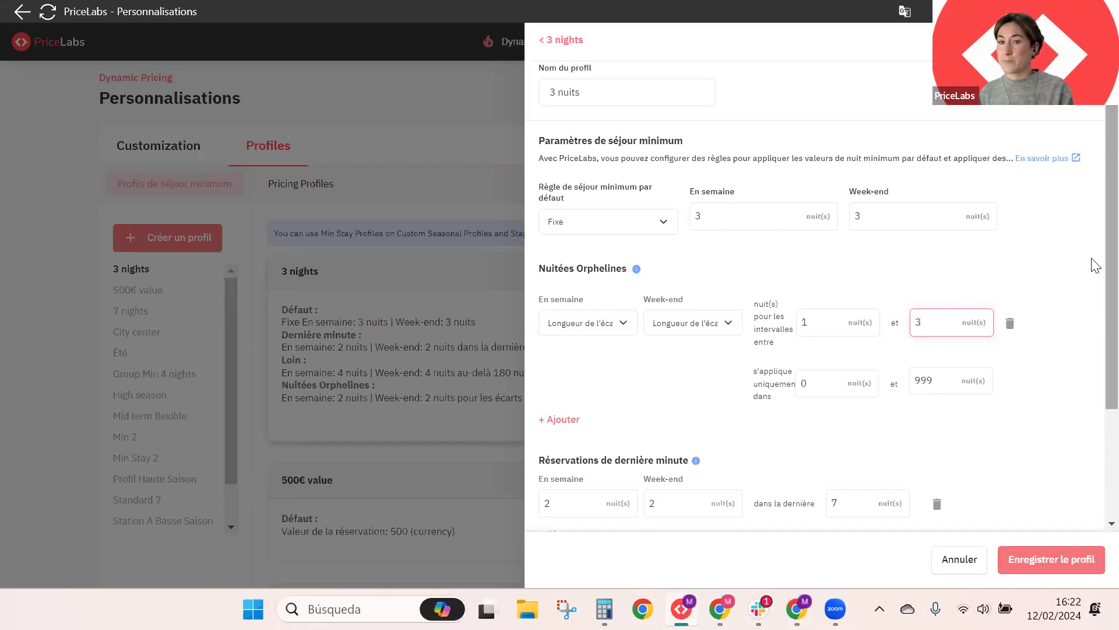
scroll(1095, 265, "down", 3)
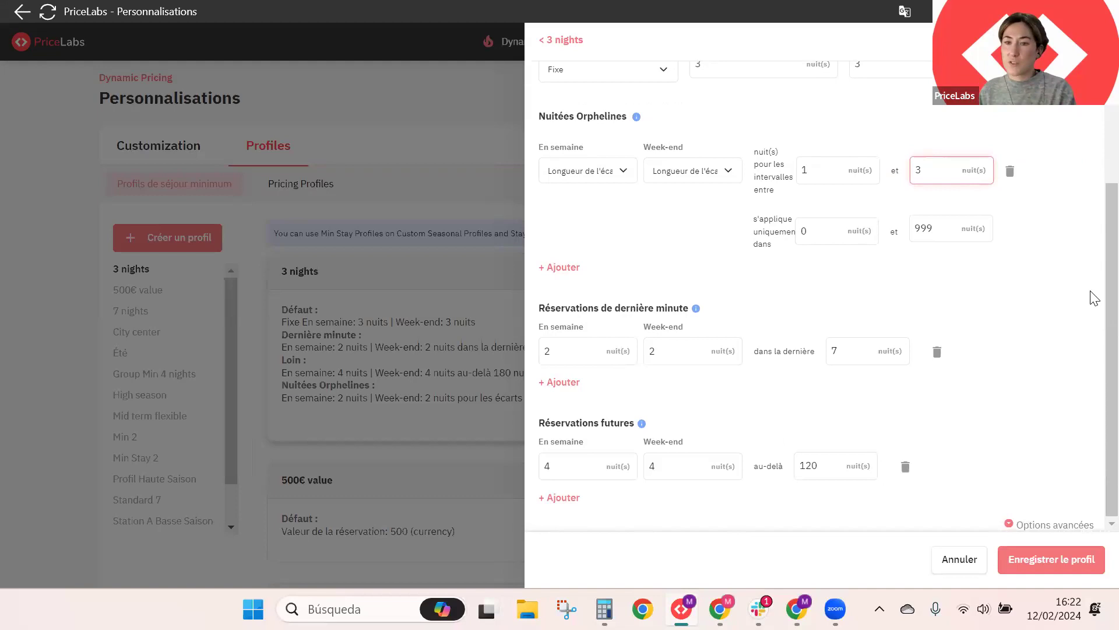
scroll(1095, 252, "up", 2)
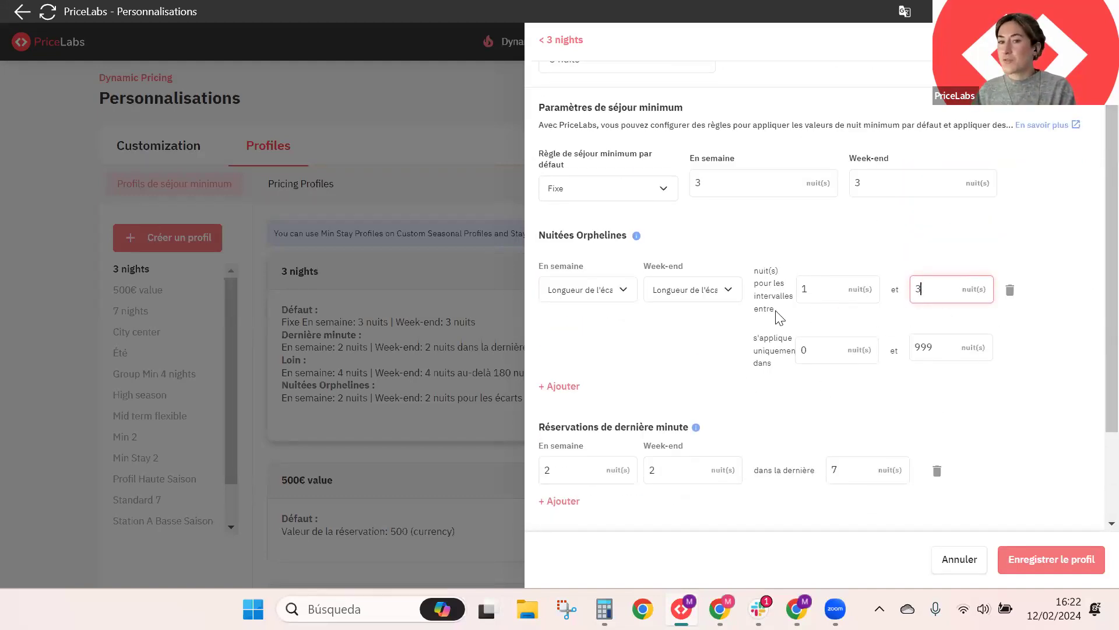
Step: Limit the orphan-night rule to apply only between 5 and 150 nights
left_click(832, 348)
left_click(949, 346)
left_click(815, 351)
left_click(944, 346)
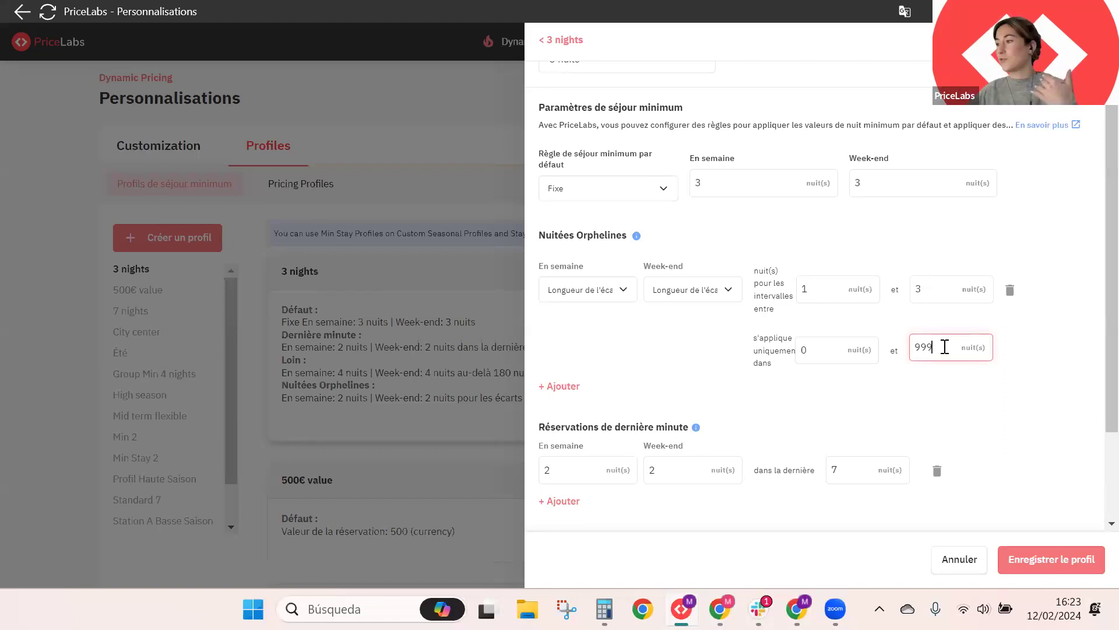
left_click_drag(952, 348, 855, 346)
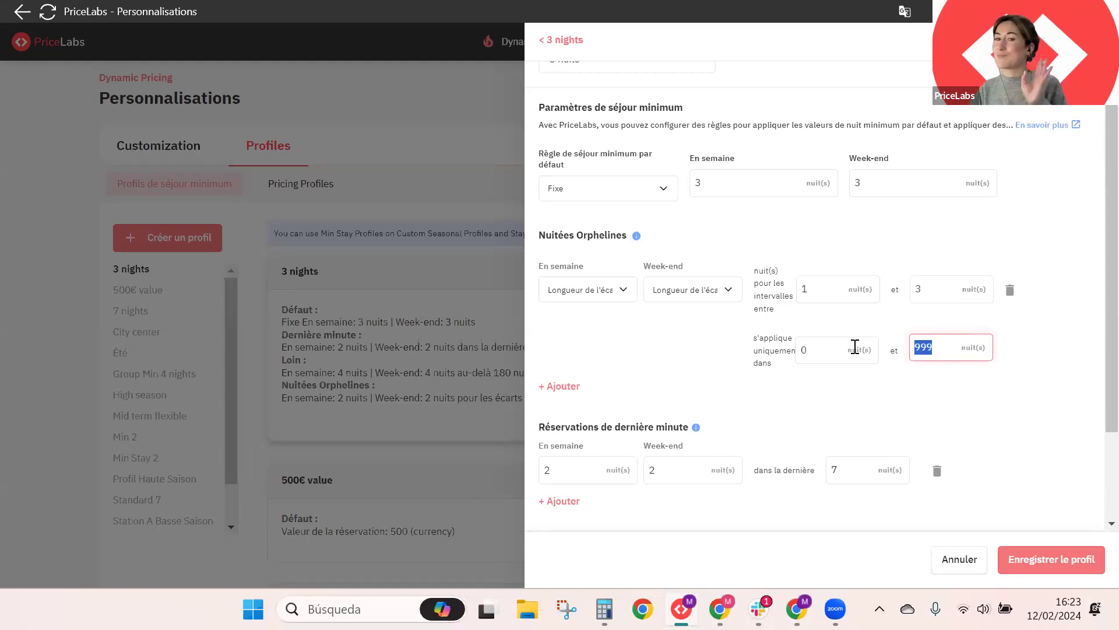
type("150")
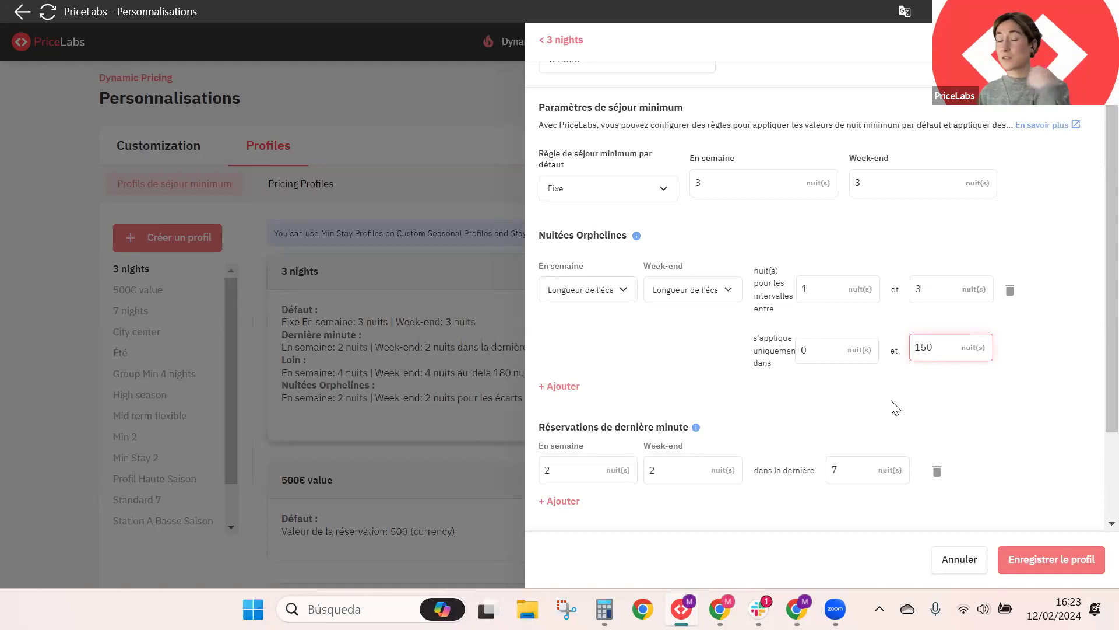
left_click(822, 352)
left_click(968, 341)
left_click(835, 348)
key("BackSpace")
type("5")
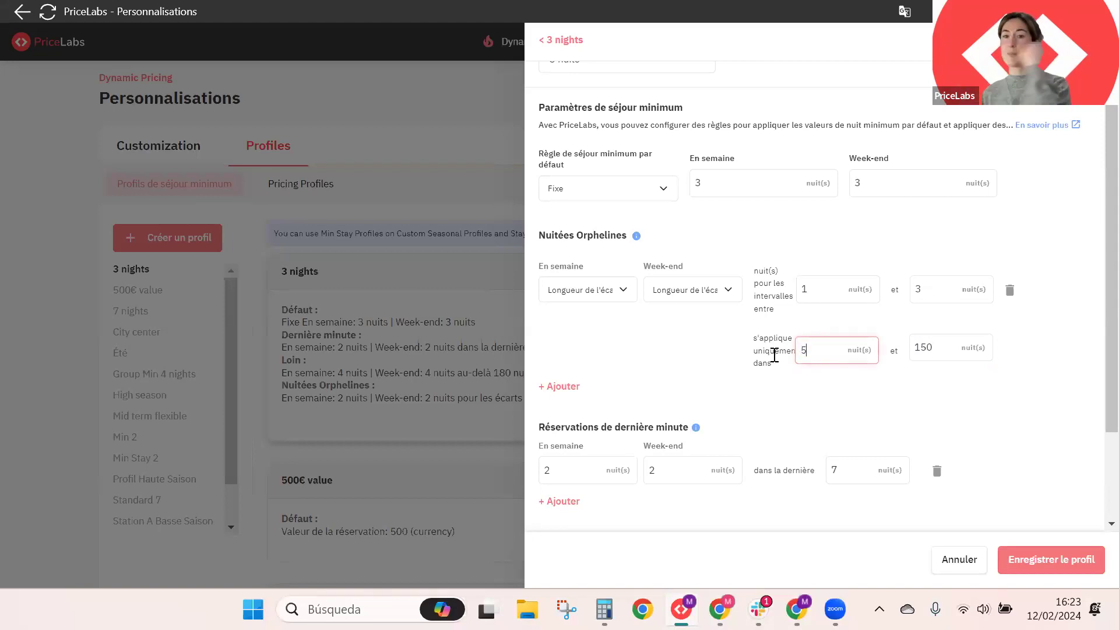
left_click(896, 378)
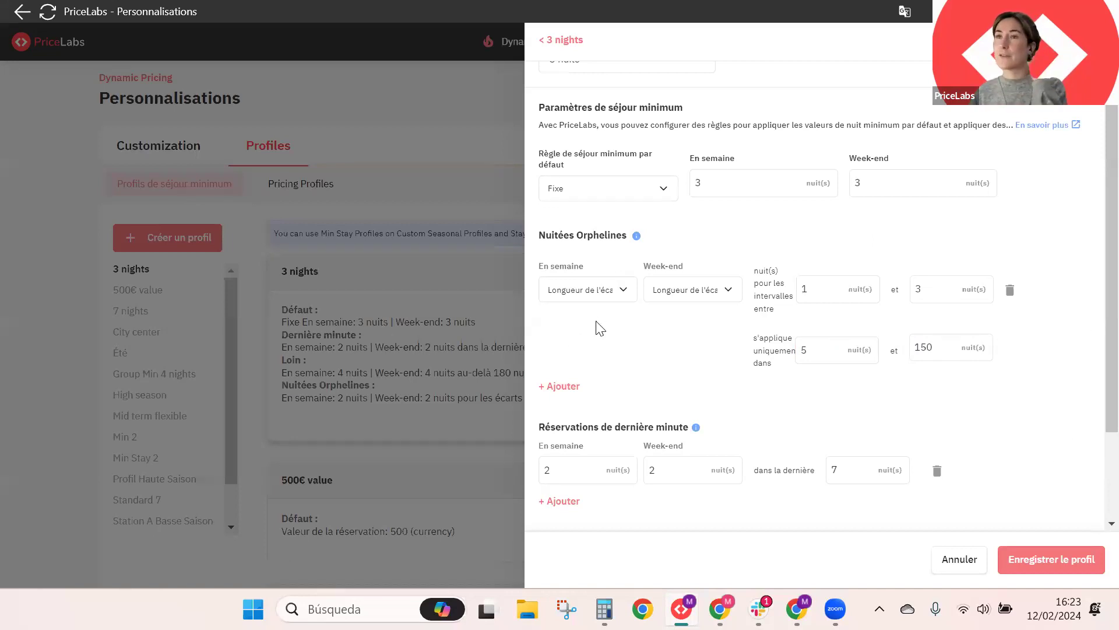
Step: Keep the weekend orphan minimum at "Longueur de l'écart", set the rule's shortest gap to 2 nights, and save the profile
left_click(697, 292)
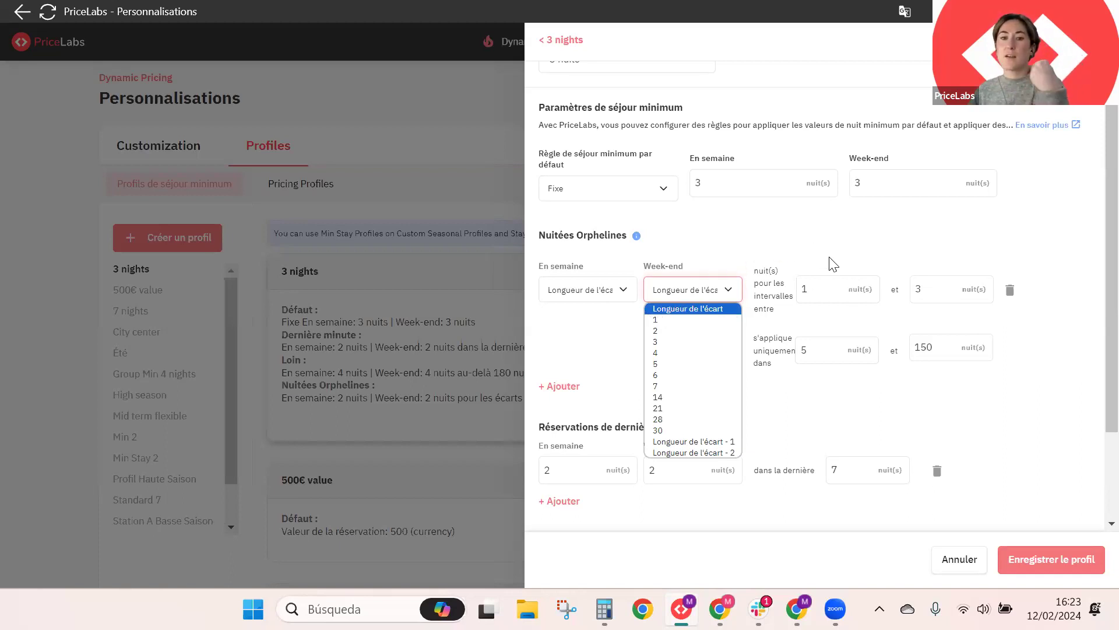
left_click(695, 308)
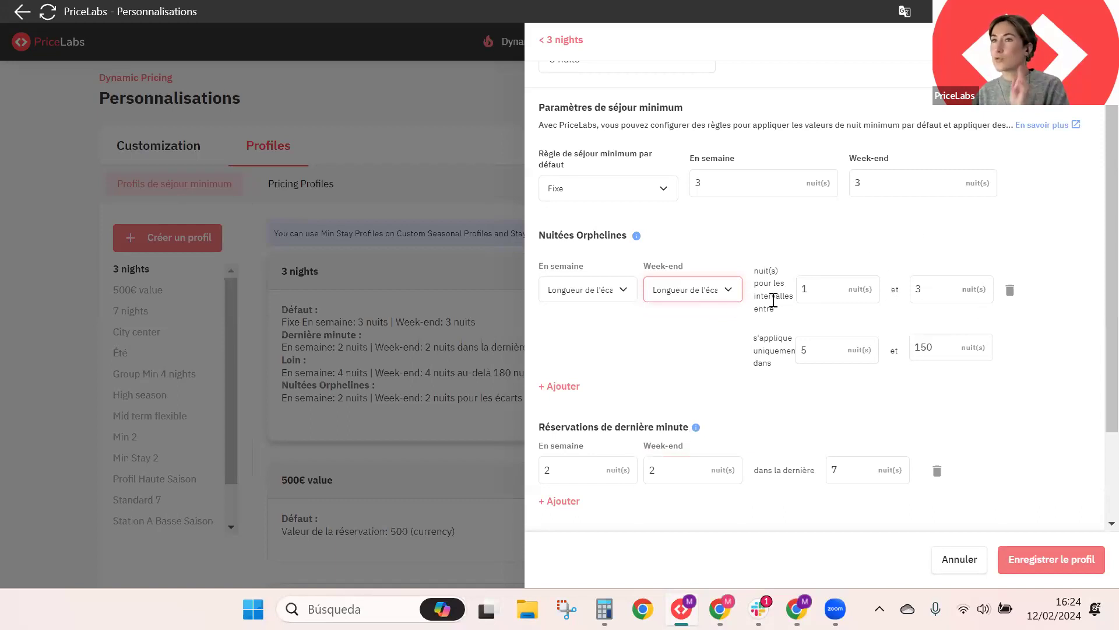
key("Tab")
type("2")
left_click(897, 323)
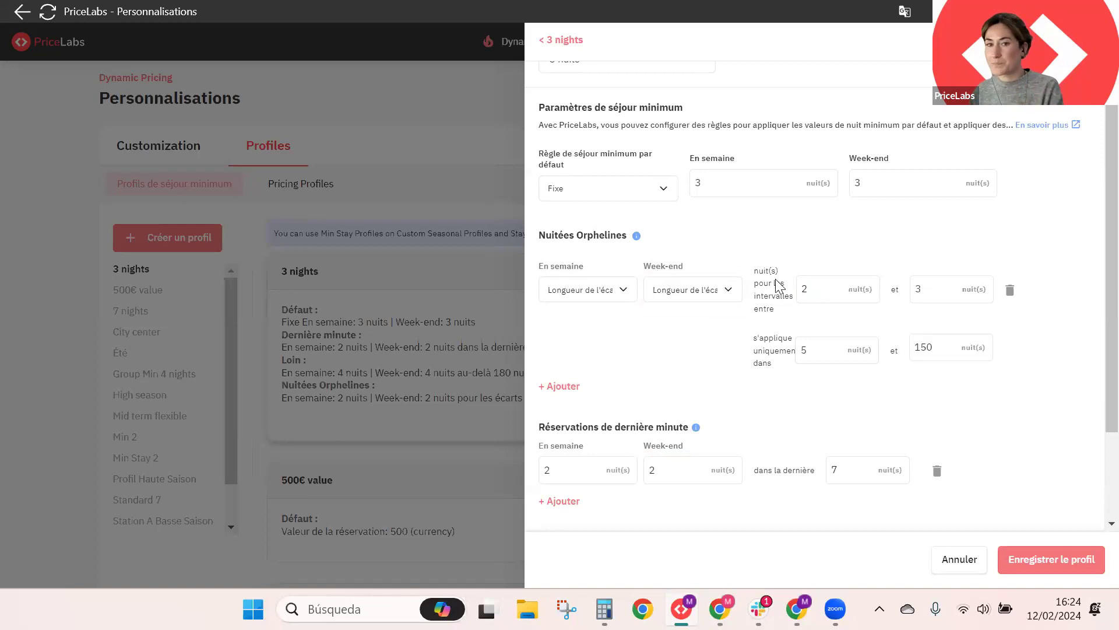
left_click(676, 290)
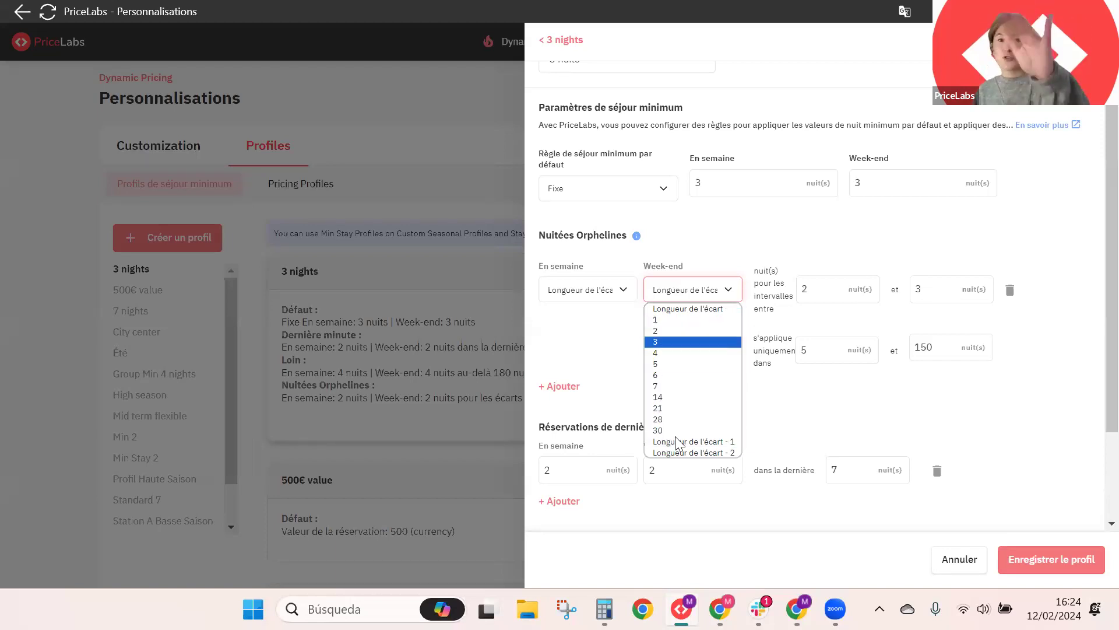
left_click(606, 327)
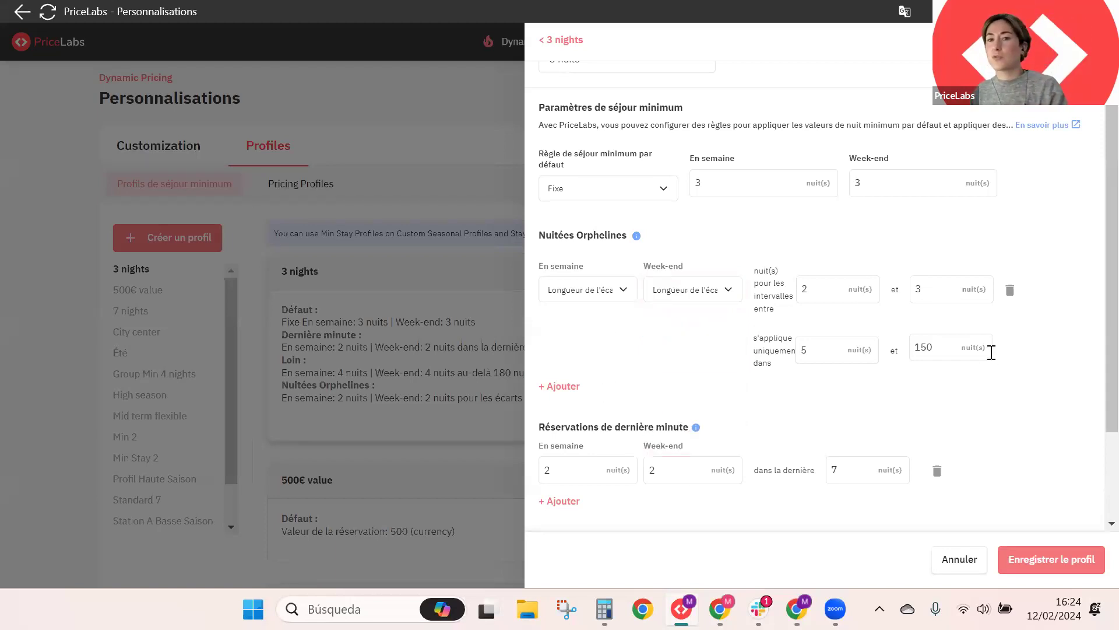
scroll(991, 349, "up", 1)
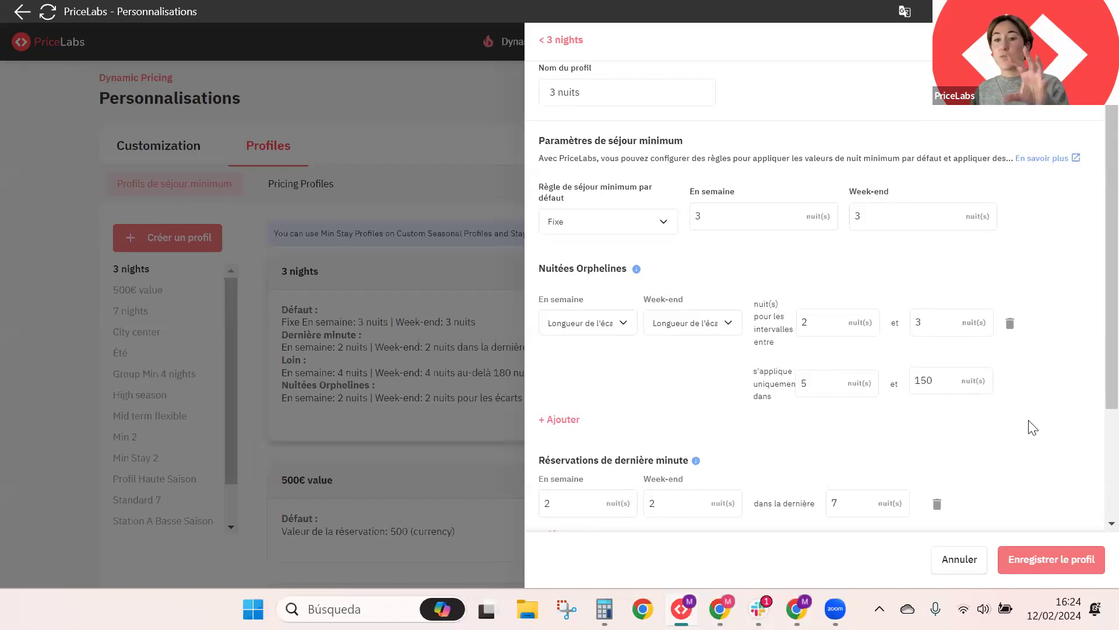
left_click(1021, 559)
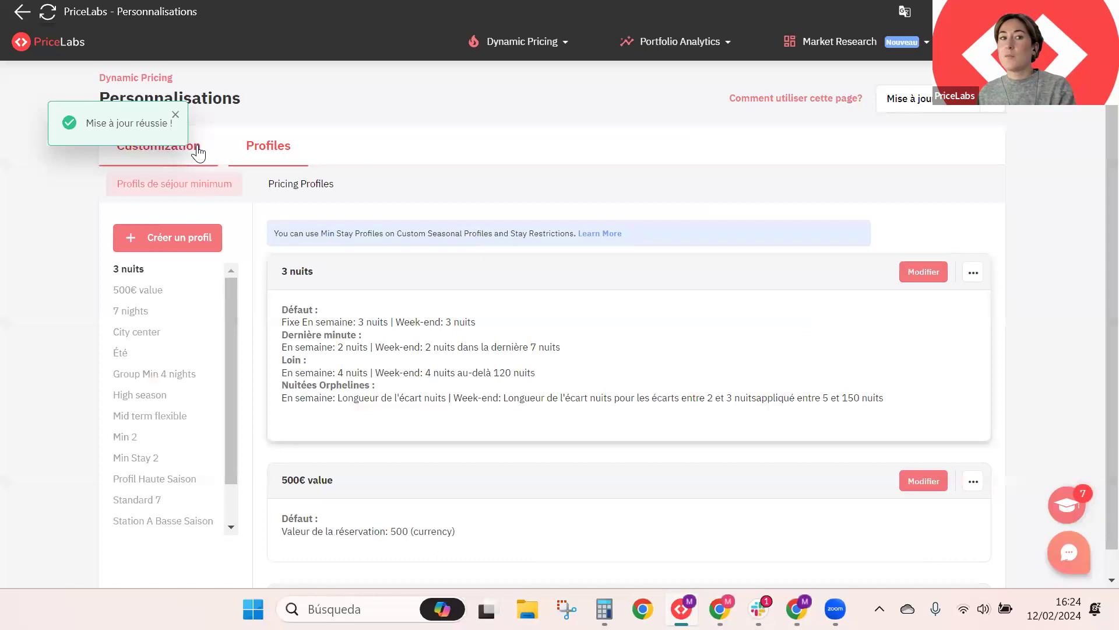
Step: Check which minimum-stay profiles can be selected in the "1 Chambre Lyon" listing's customizations, and close them without saving
left_click(198, 153)
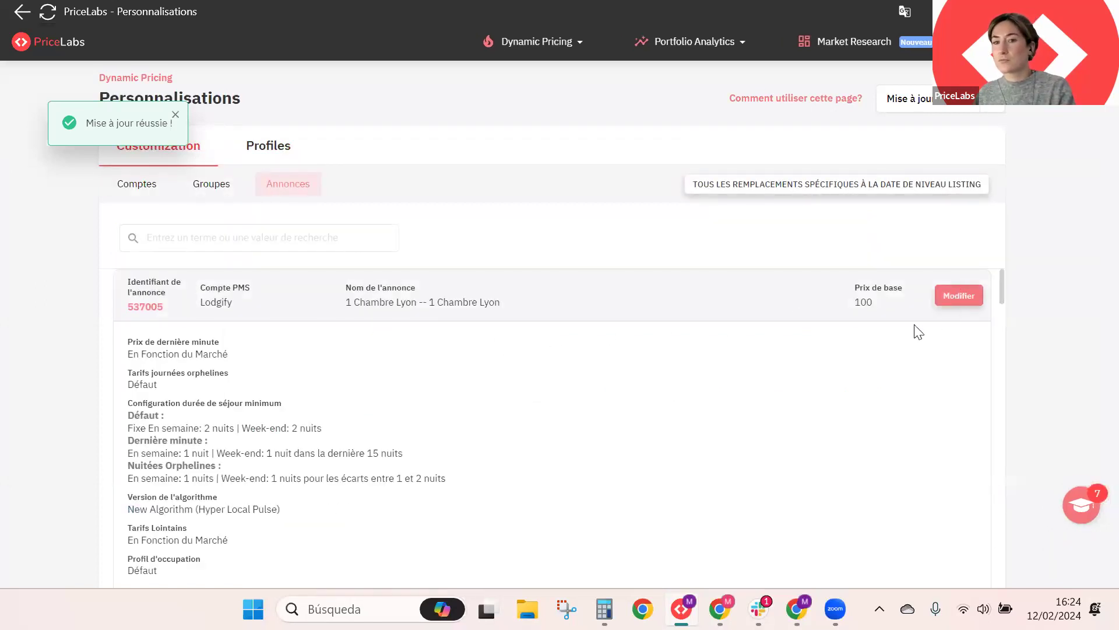
left_click(959, 295)
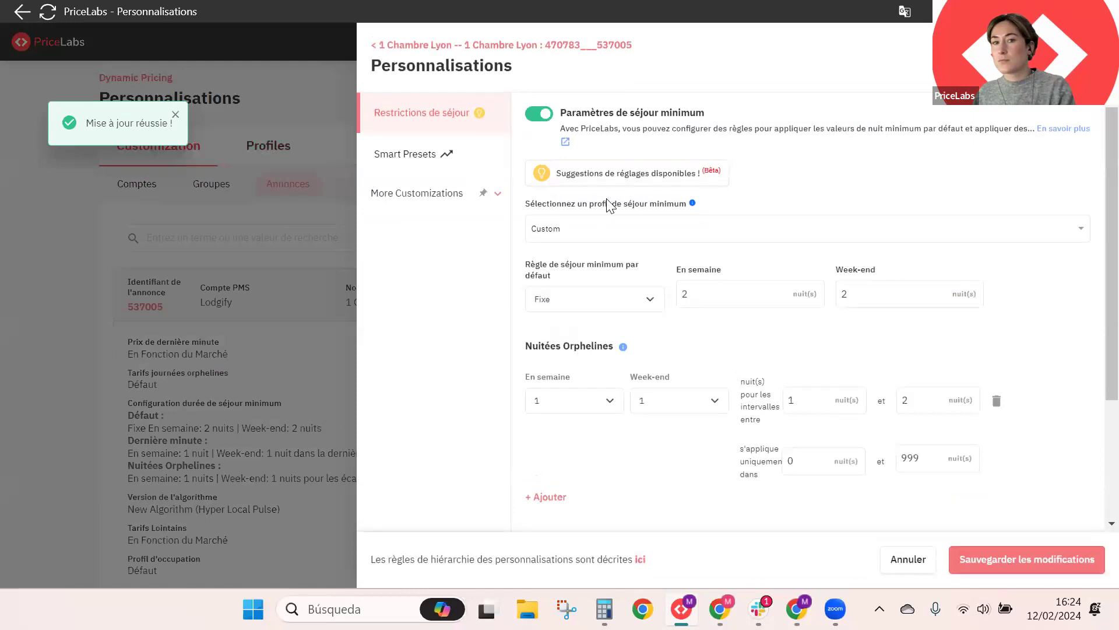
left_click(614, 233)
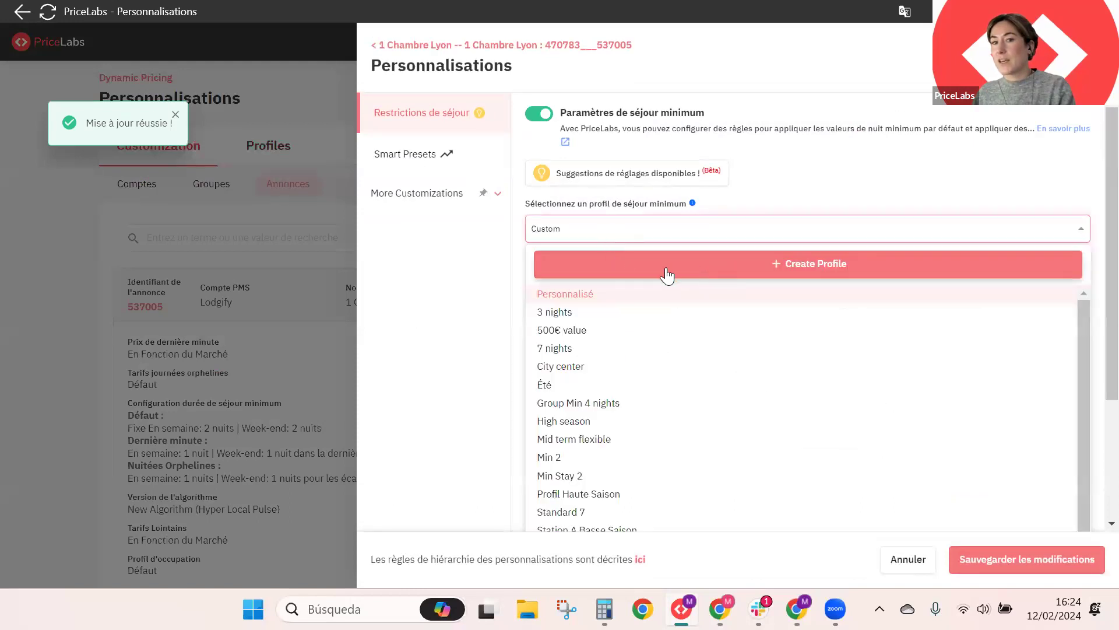
left_click(364, 167)
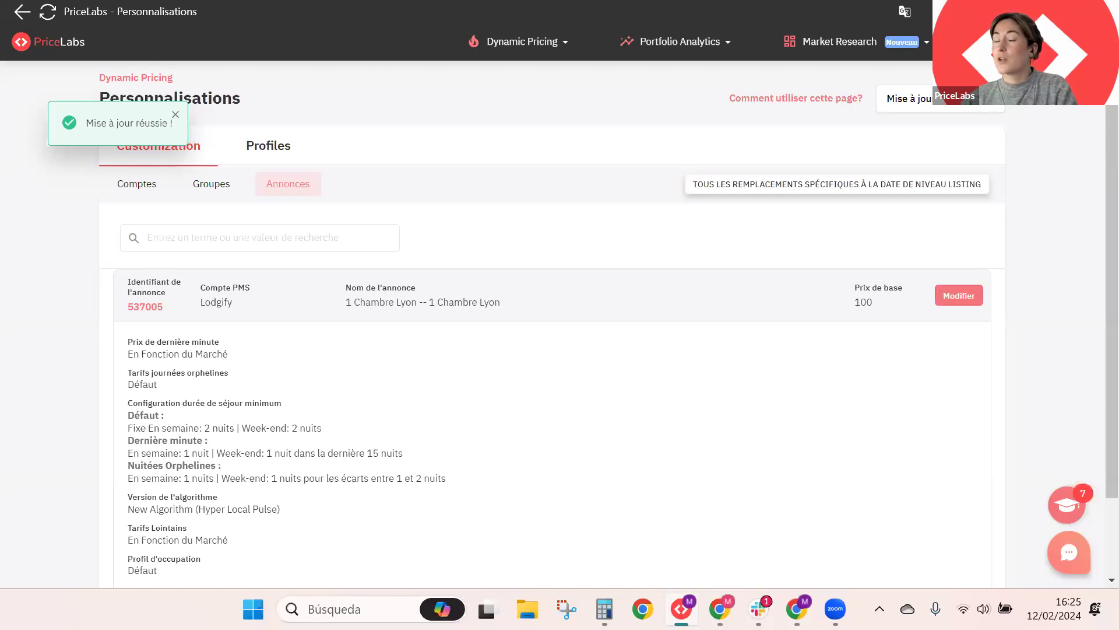
Step: Review the account-level customizations and the group-level customizations, and dismiss the update notification
left_click(149, 183)
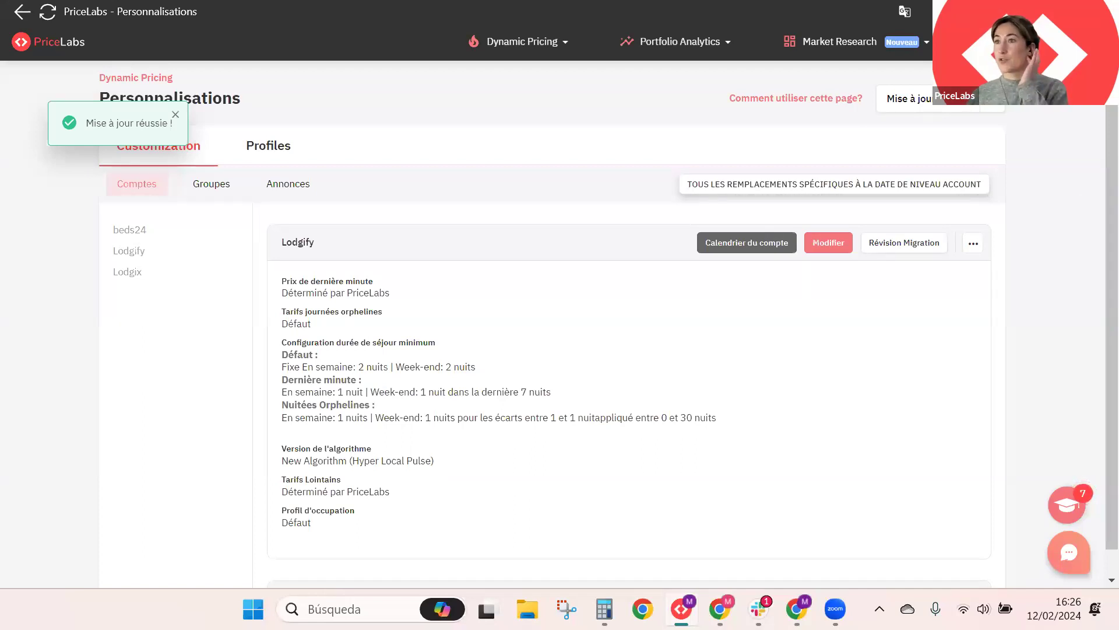
left_click(205, 186)
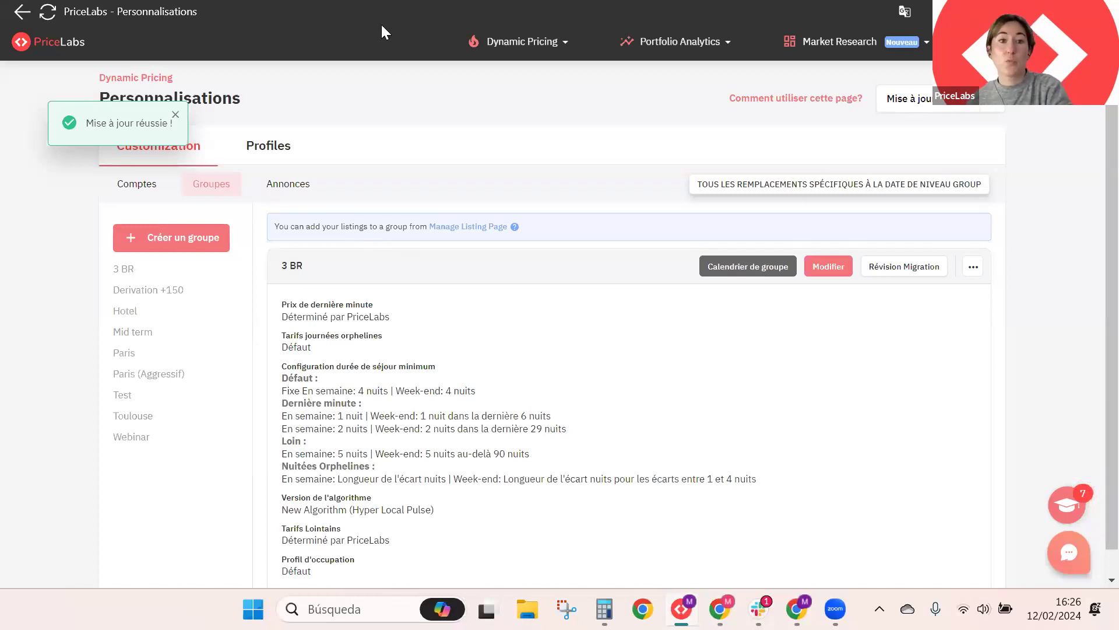
left_click(176, 114)
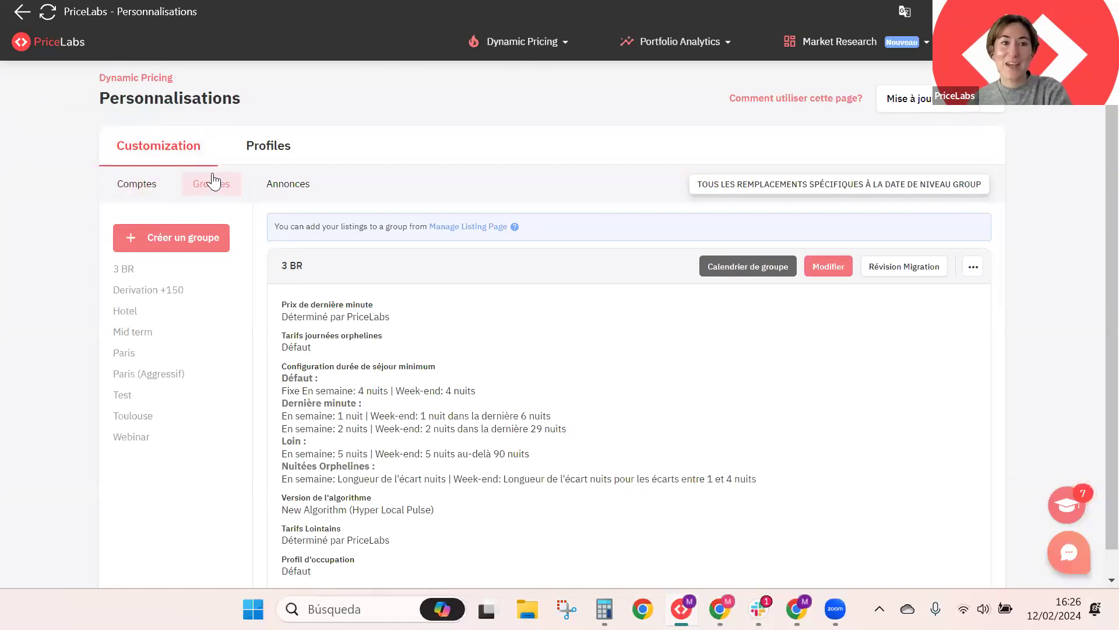
Step: Examine the form for creating a new group and dismiss it without creating one
left_click(194, 251)
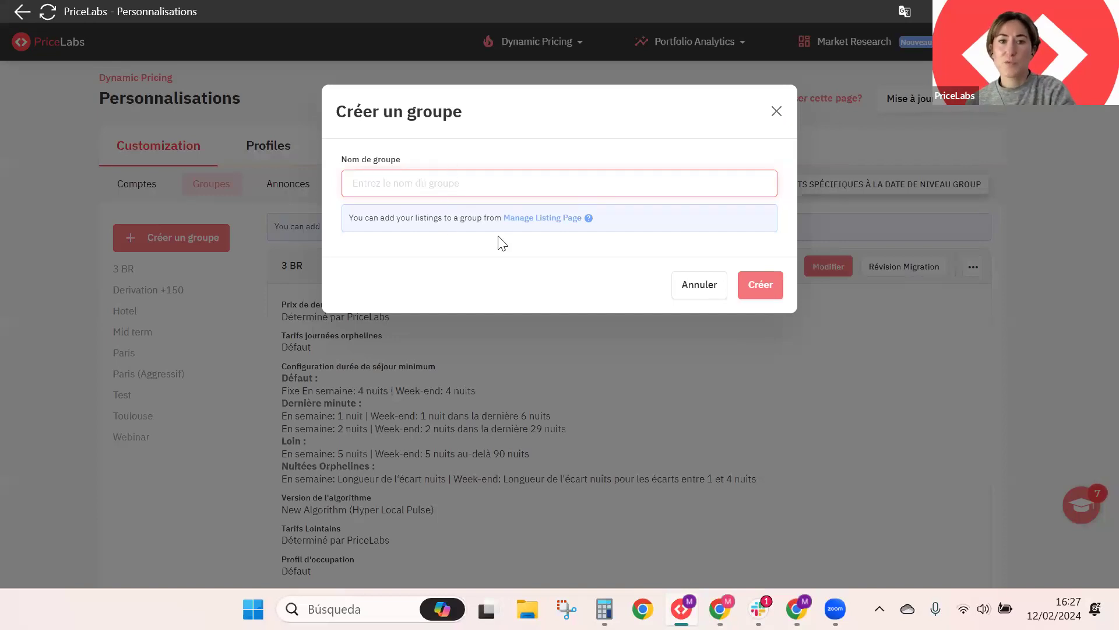
left_click(777, 112)
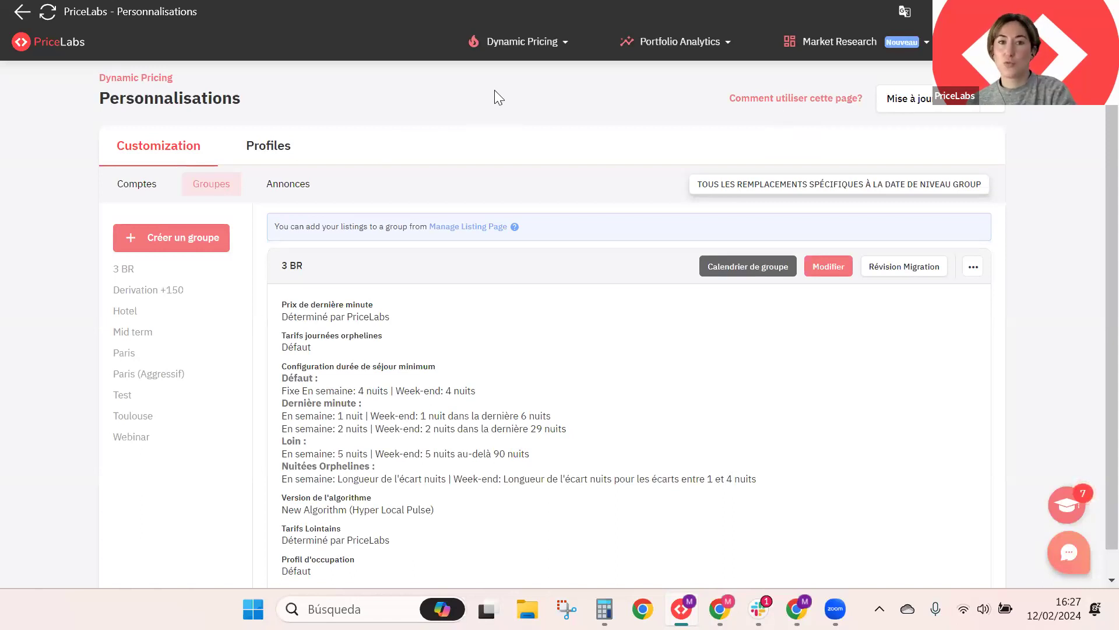
Step: Open the listing management page and display the listings without a filter
left_click(520, 47)
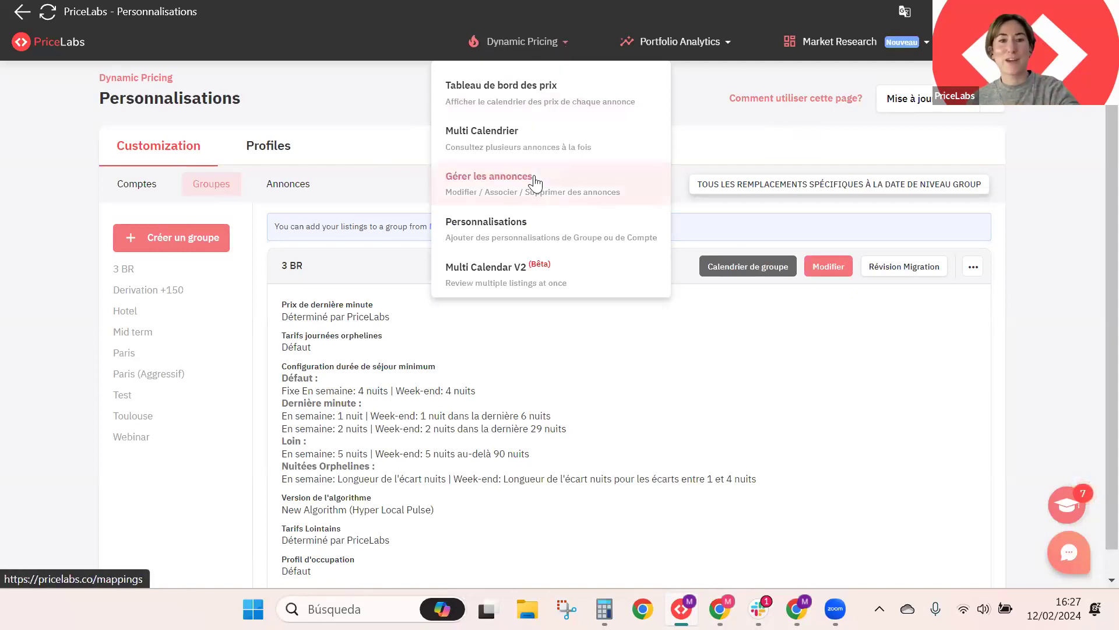
left_click(484, 182)
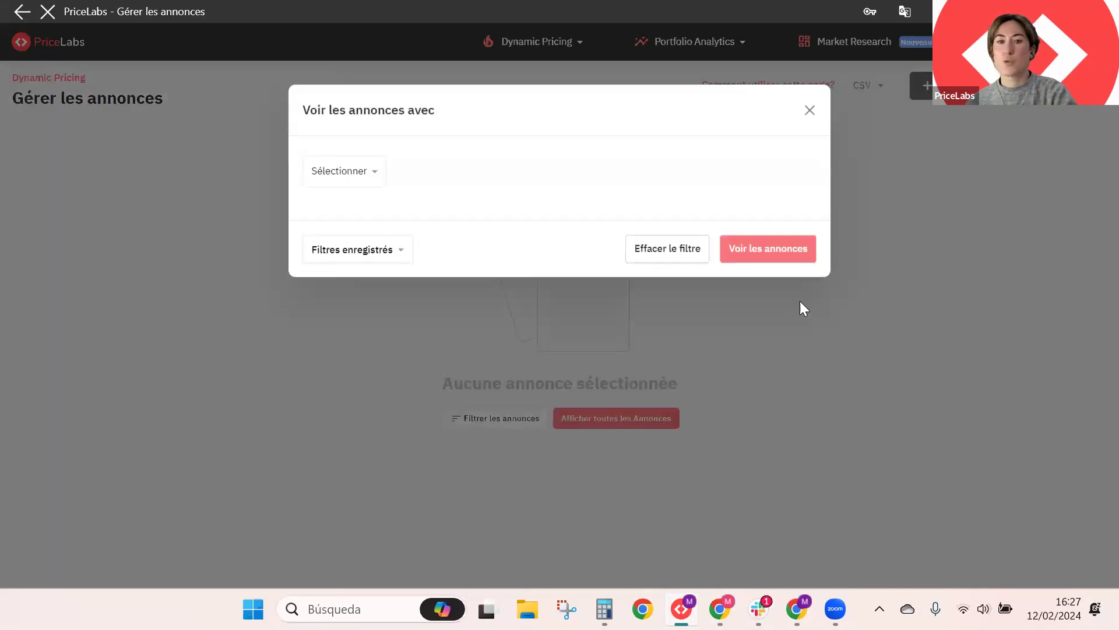
left_click(783, 257)
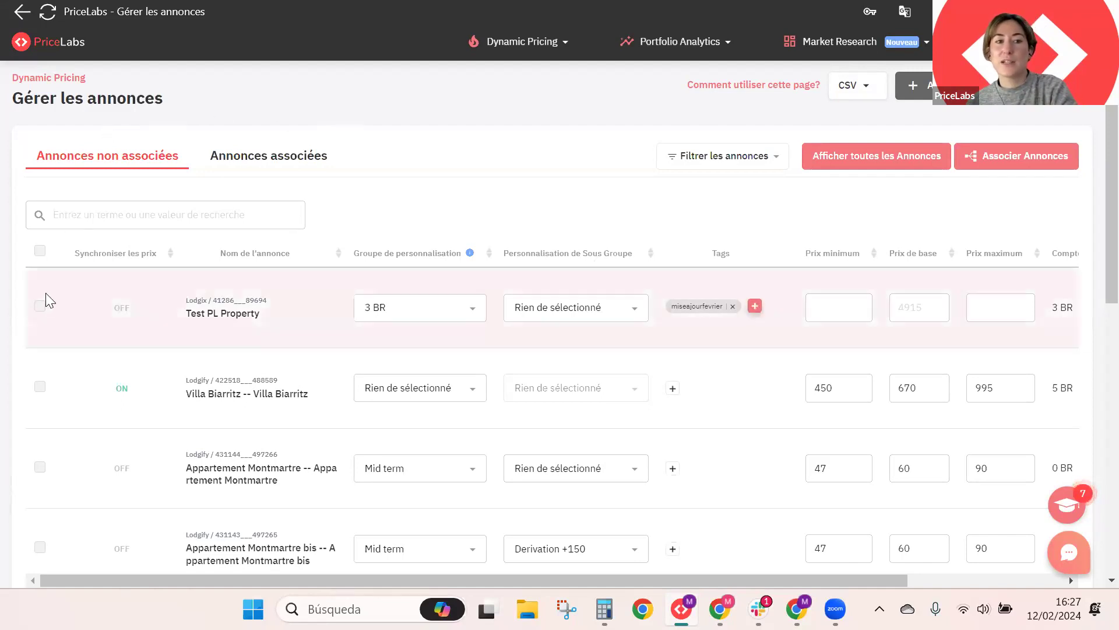
Step: Try assigning Test PL Property, Villa Biarritz and Appartement Montmartre to the 3 BR group in bulk, then deselect them without updating
left_click(40, 307)
left_click(40, 387)
left_click(40, 466)
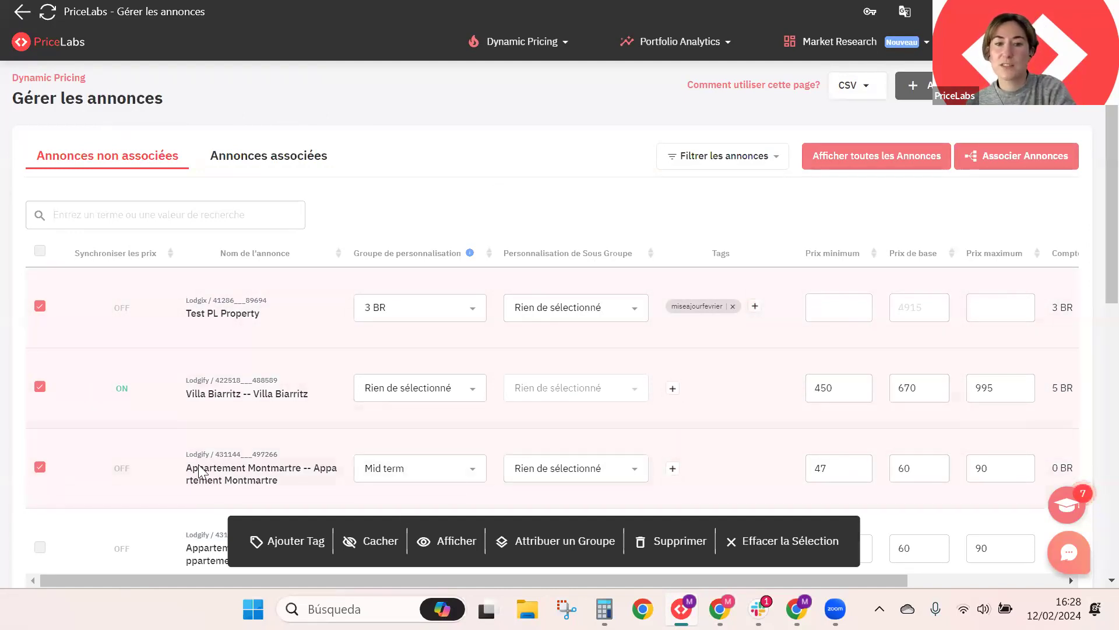
left_click(593, 553)
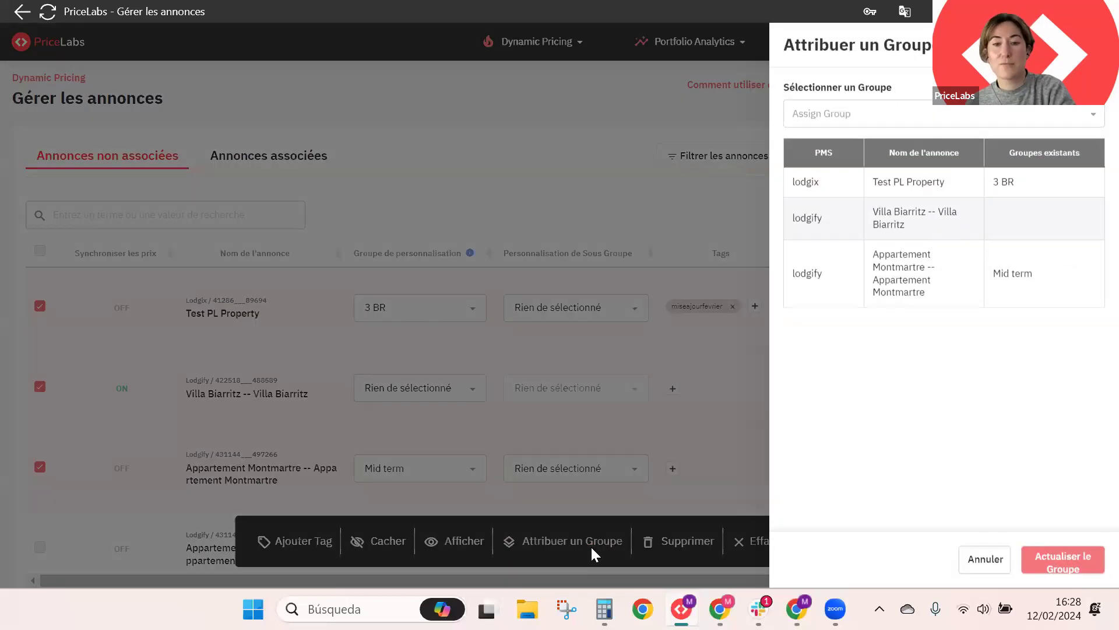
left_click(902, 123)
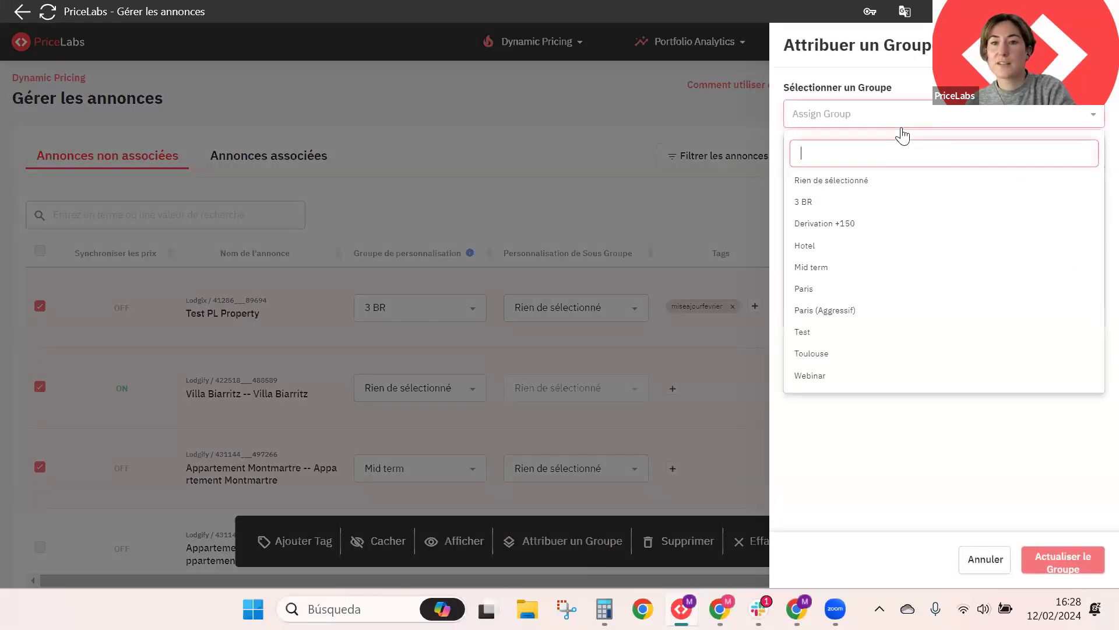
left_click(883, 201)
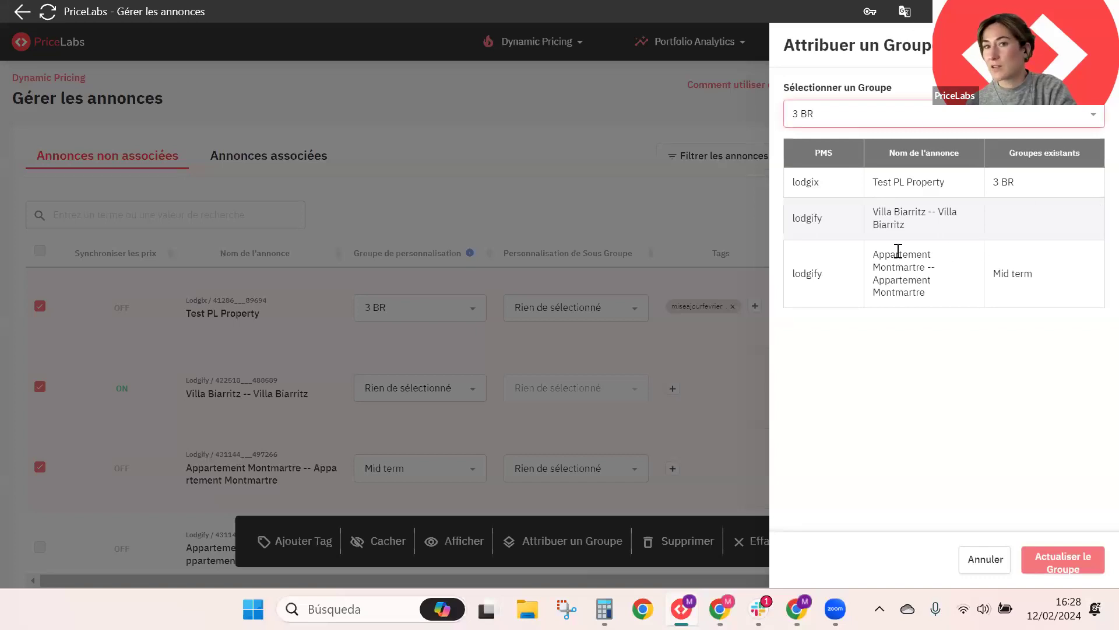
left_click(68, 307)
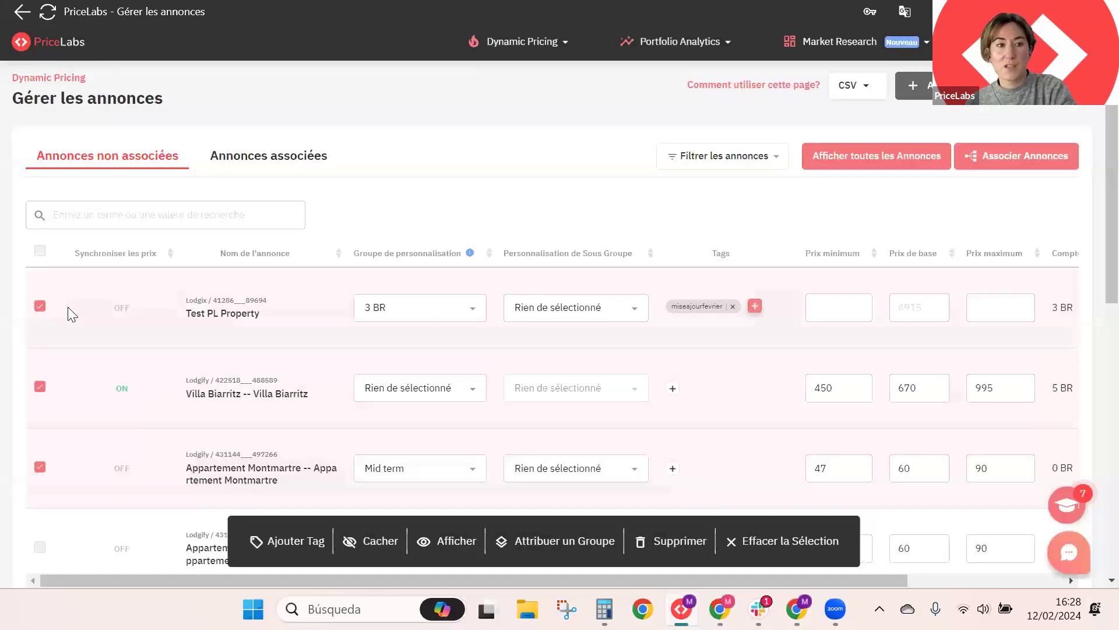
left_click(39, 305)
left_click(40, 385)
left_click(40, 467)
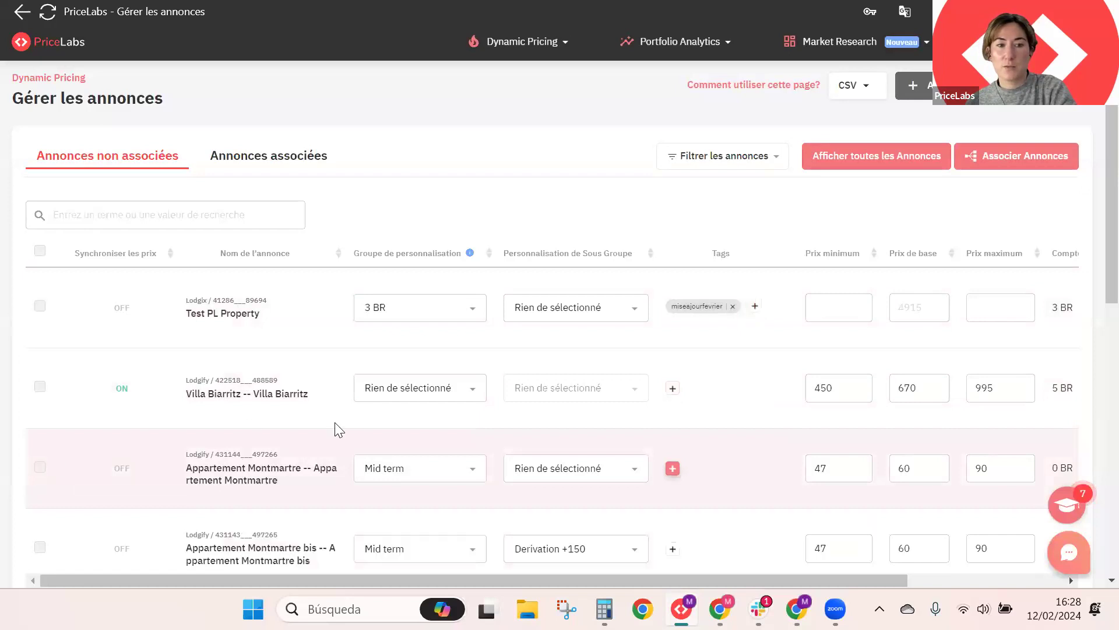
Step: Check the customization groups available for Test PL Property, and assign the Villa Biarritz listing to the Test group
left_click(443, 312)
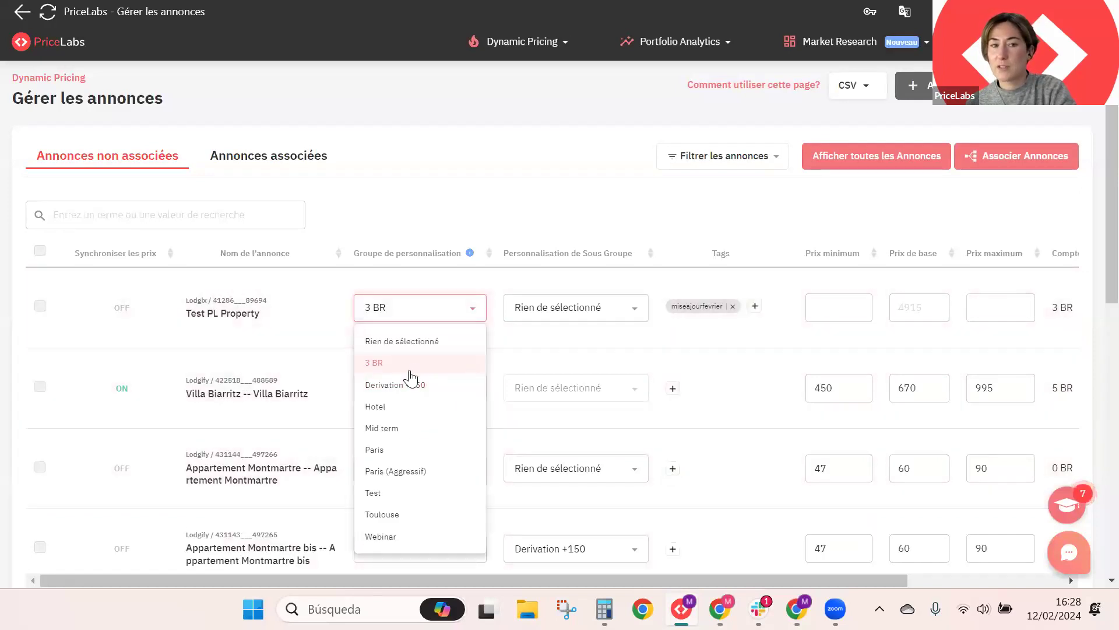
key("Escape")
left_click(420, 400)
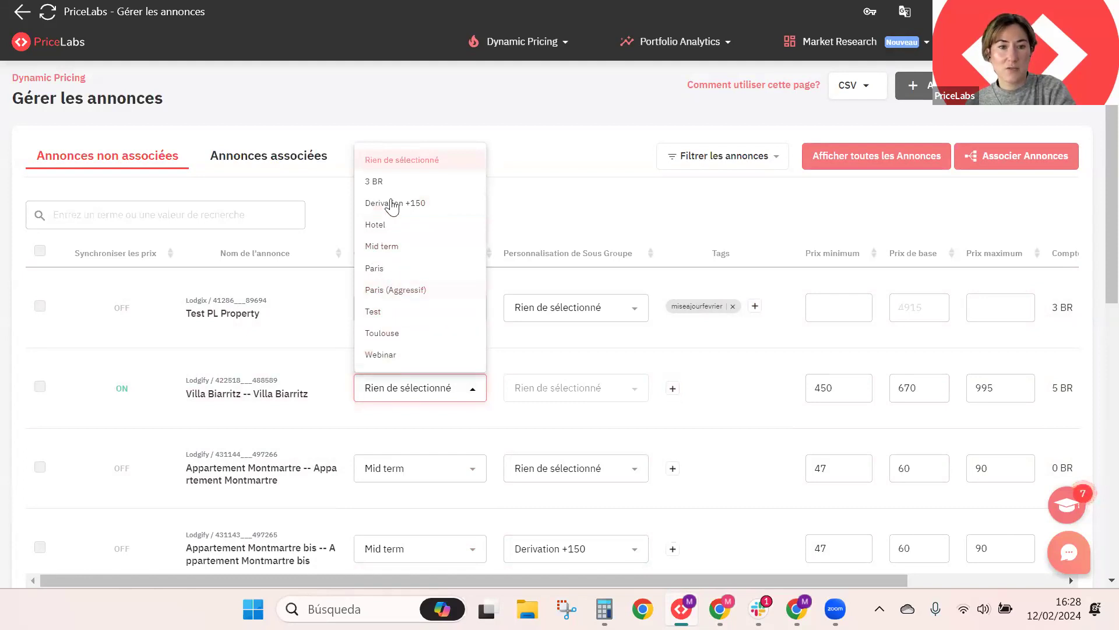
left_click(377, 313)
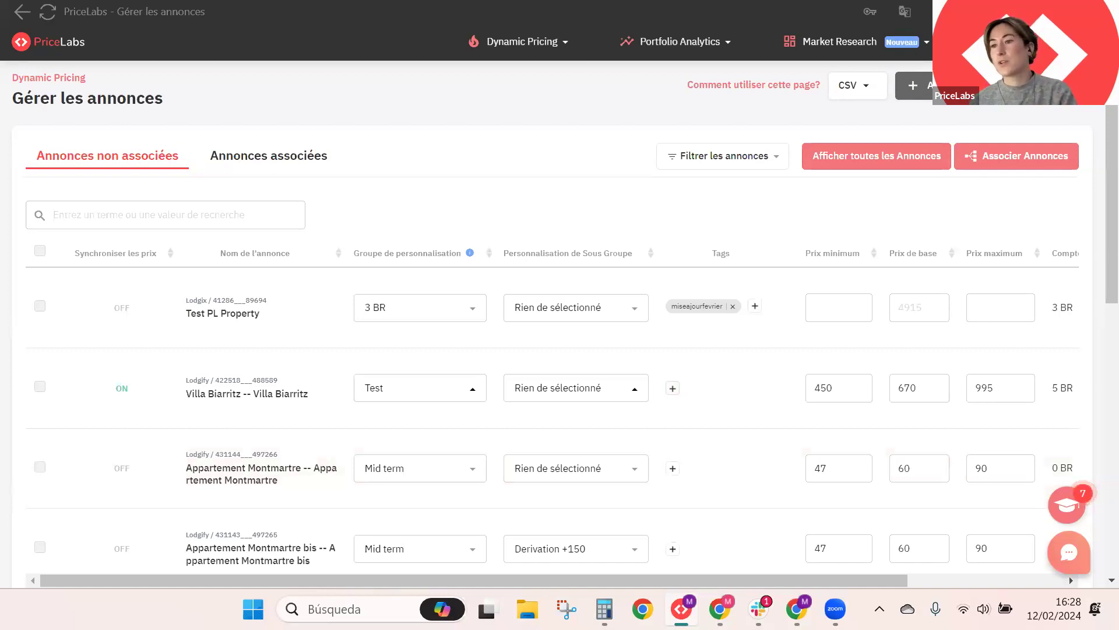
Step: Return to the group-level customizations and open the Webinar group's customizations for editing
mouse_move(532, 46)
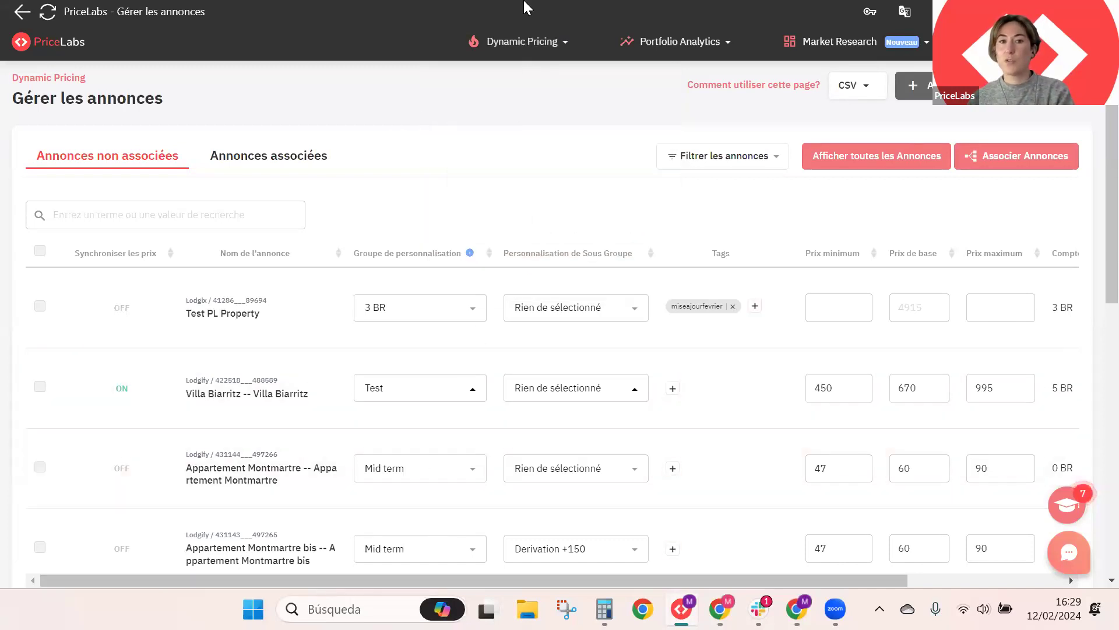
left_click(528, 43)
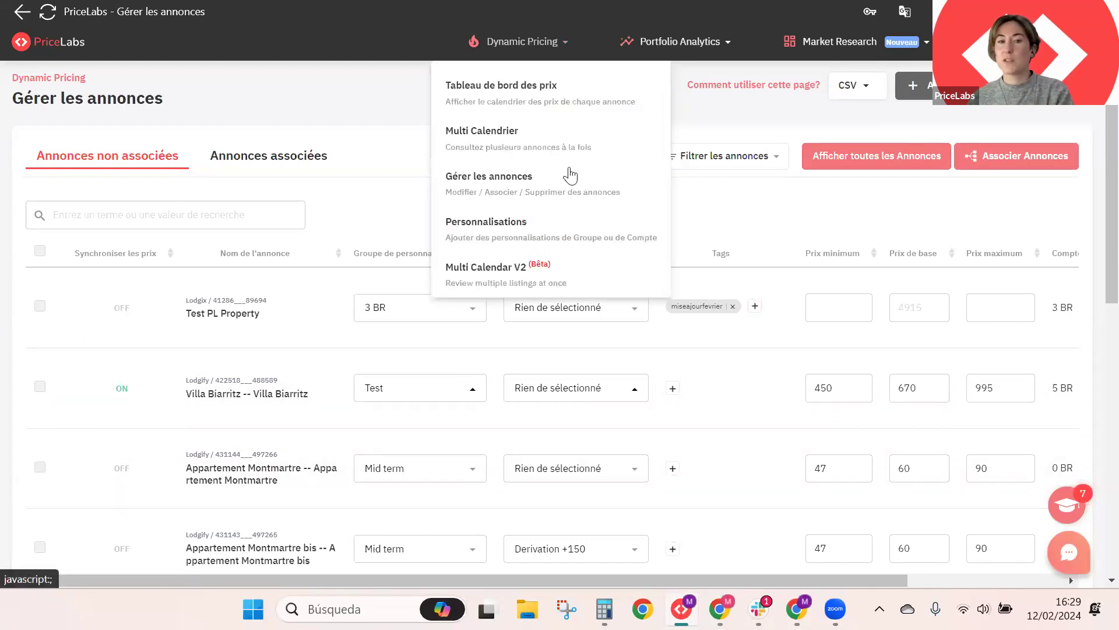
left_click(548, 243)
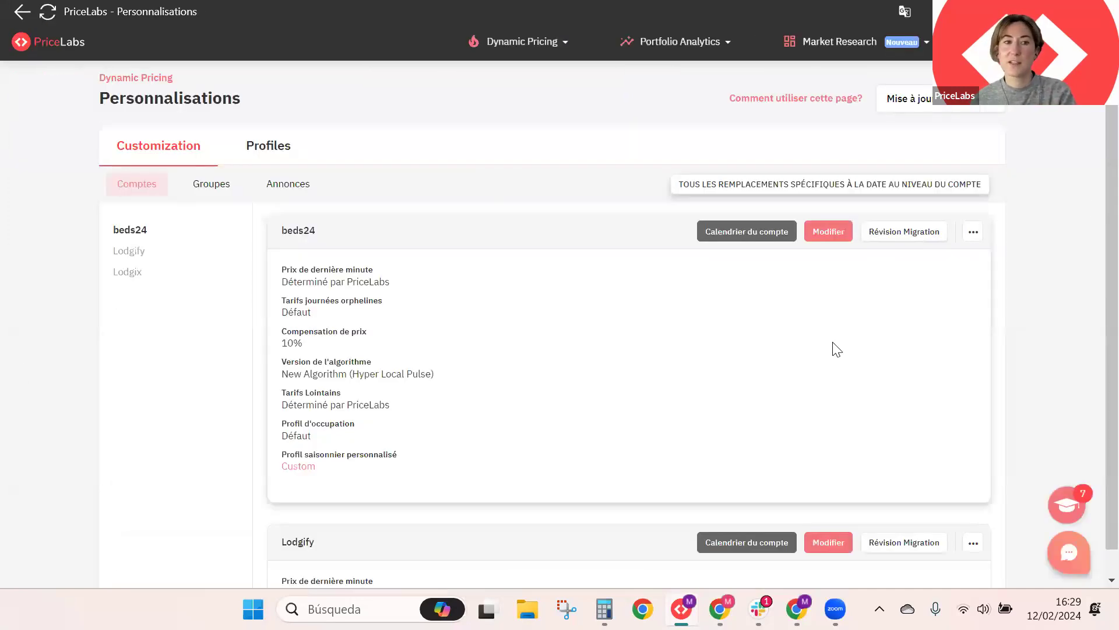
left_click(209, 196)
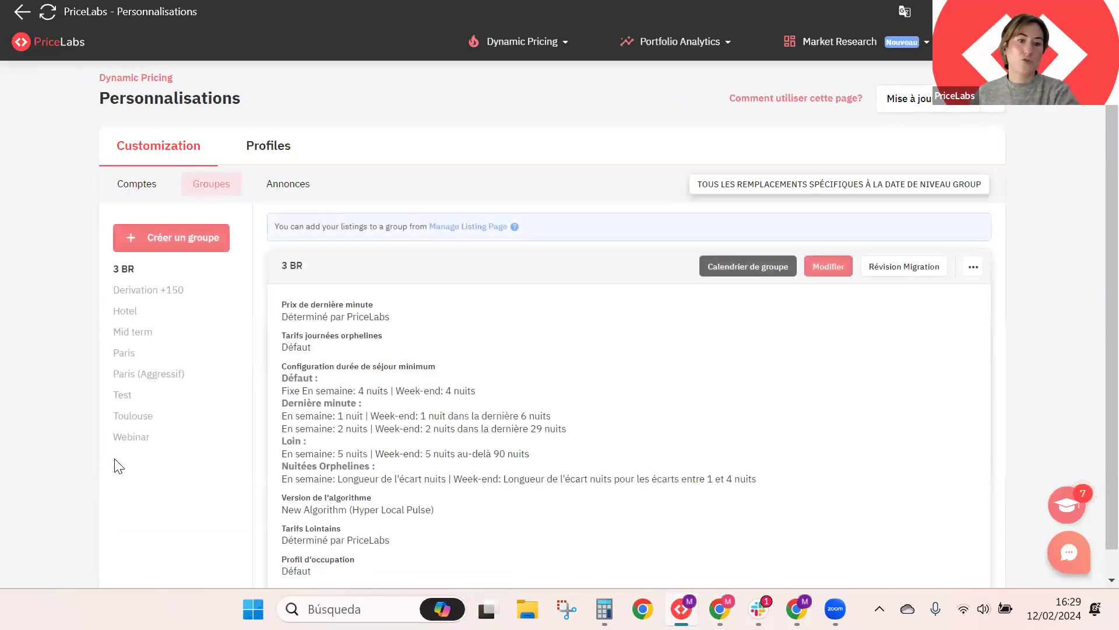
left_click(133, 437)
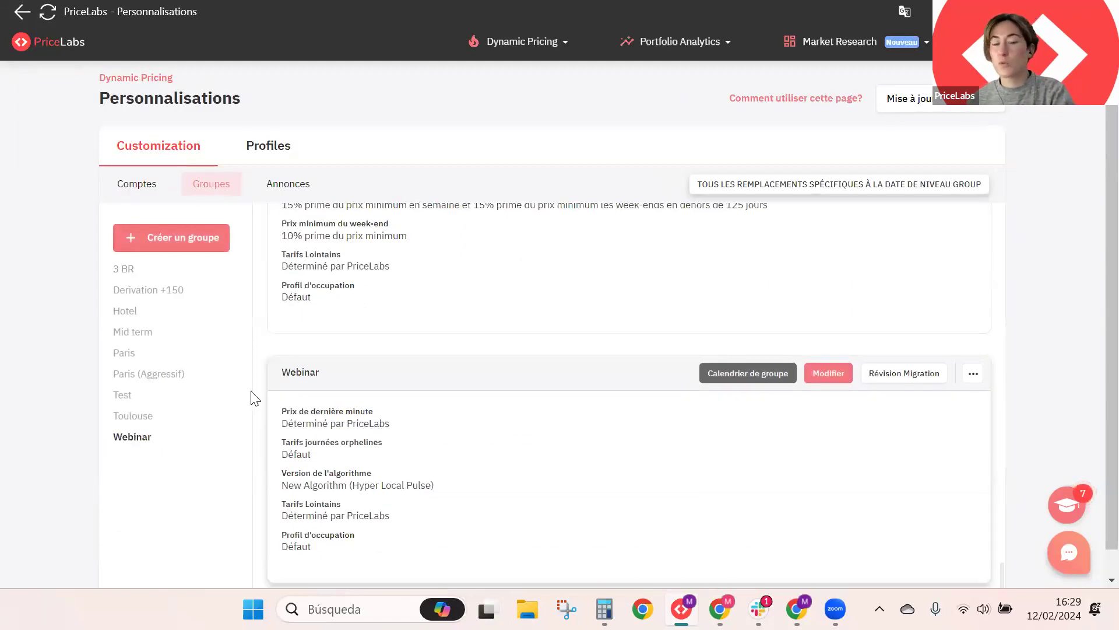
left_click(842, 378)
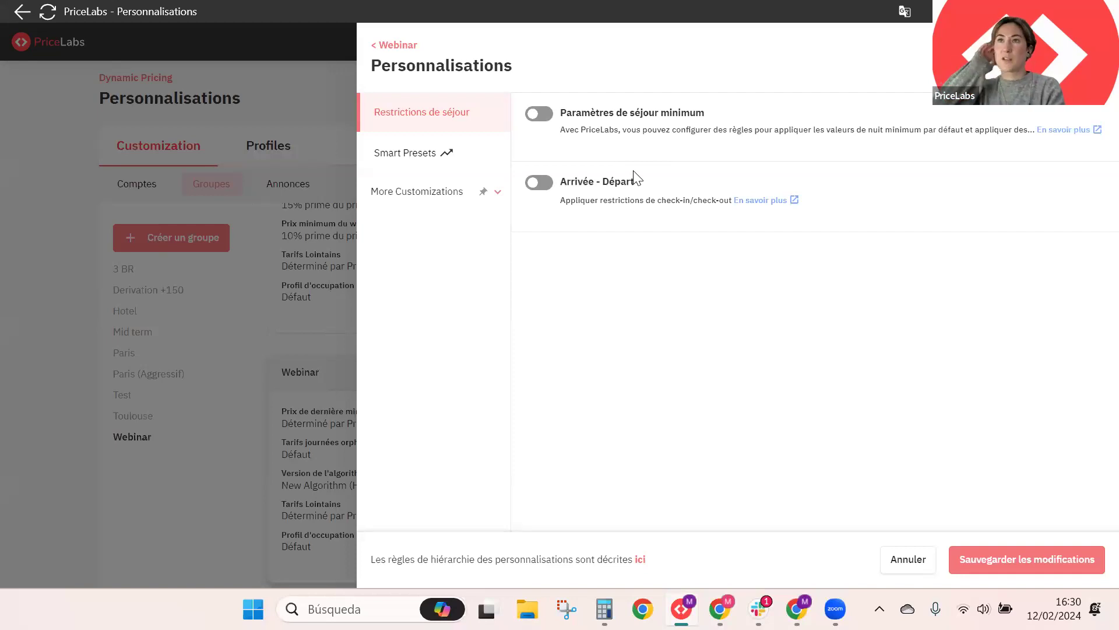
Step: Enable the minimum-stay settings for the Webinar group and select the "3 nuits" profile
left_click(548, 116)
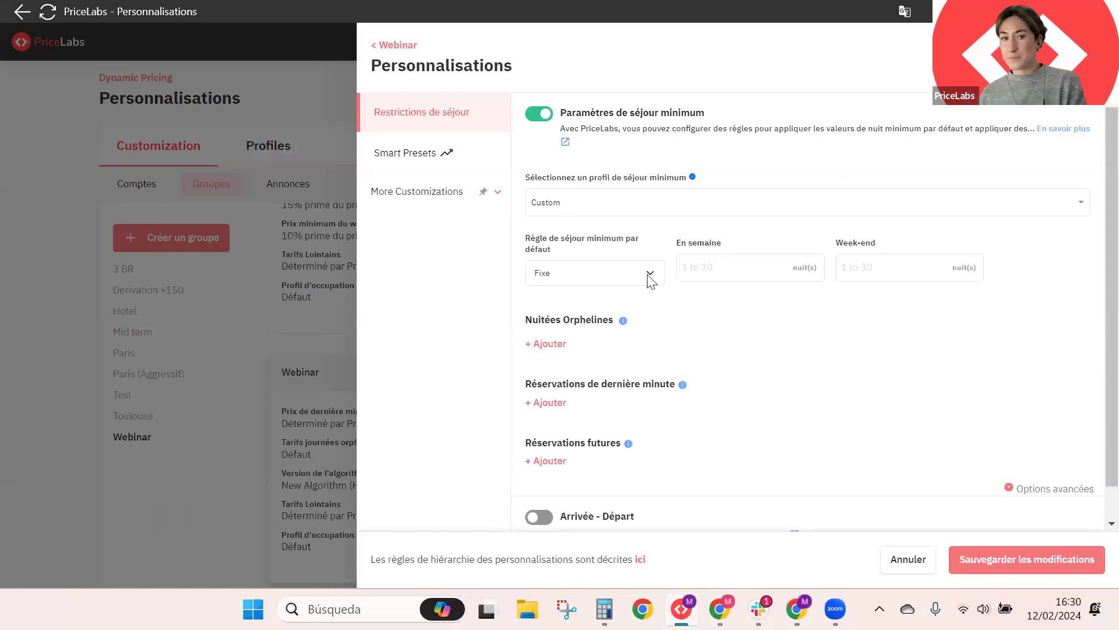
left_click(779, 264)
left_click(853, 264)
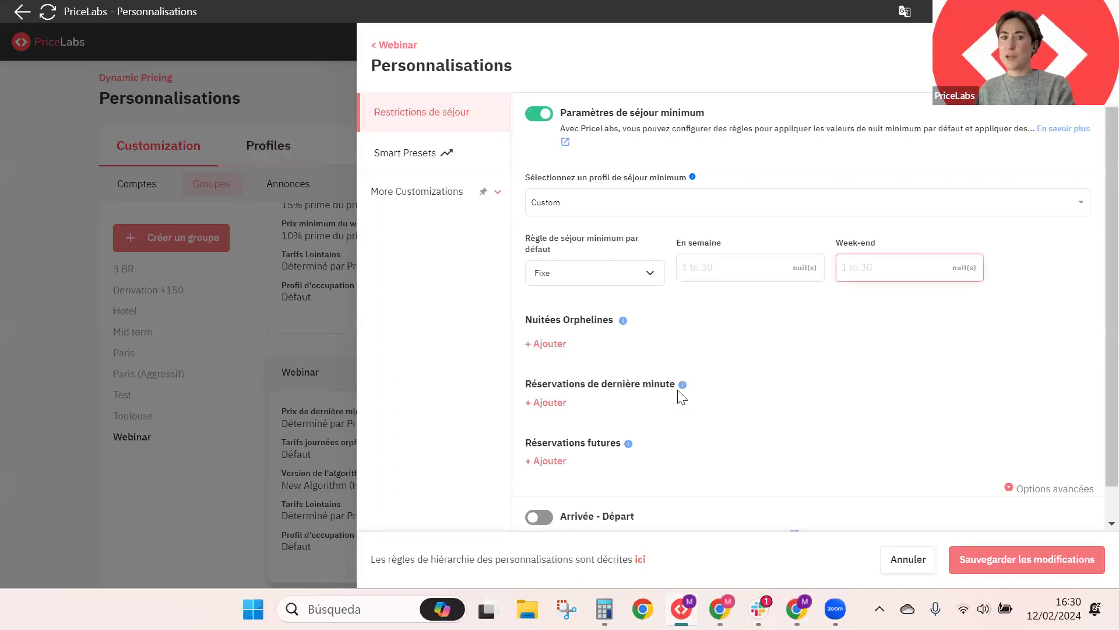
left_click(677, 207)
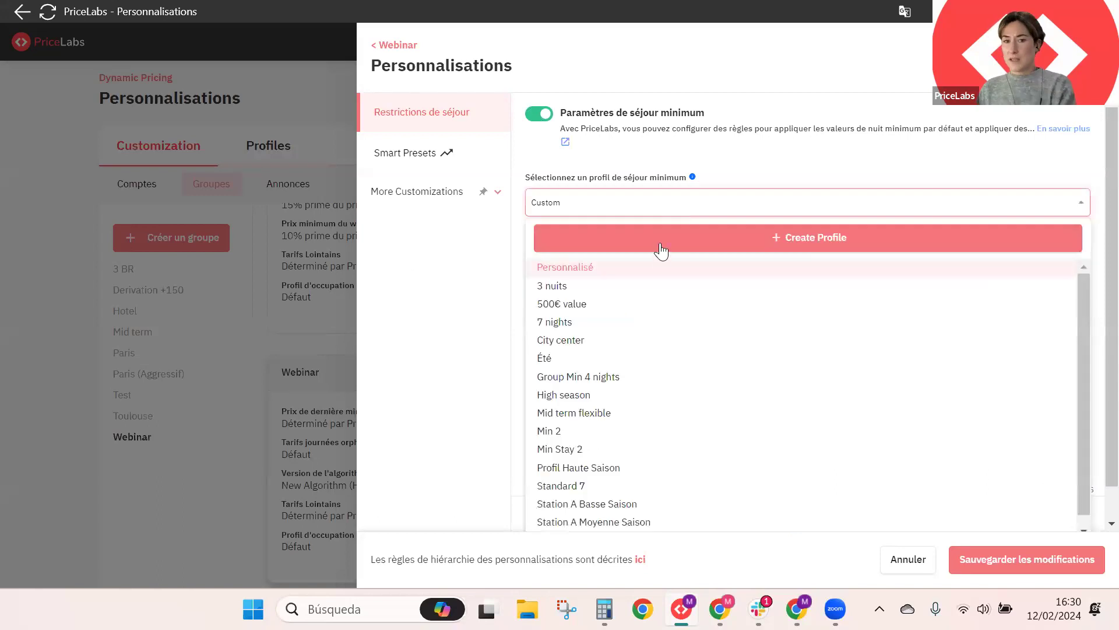
left_click(654, 293)
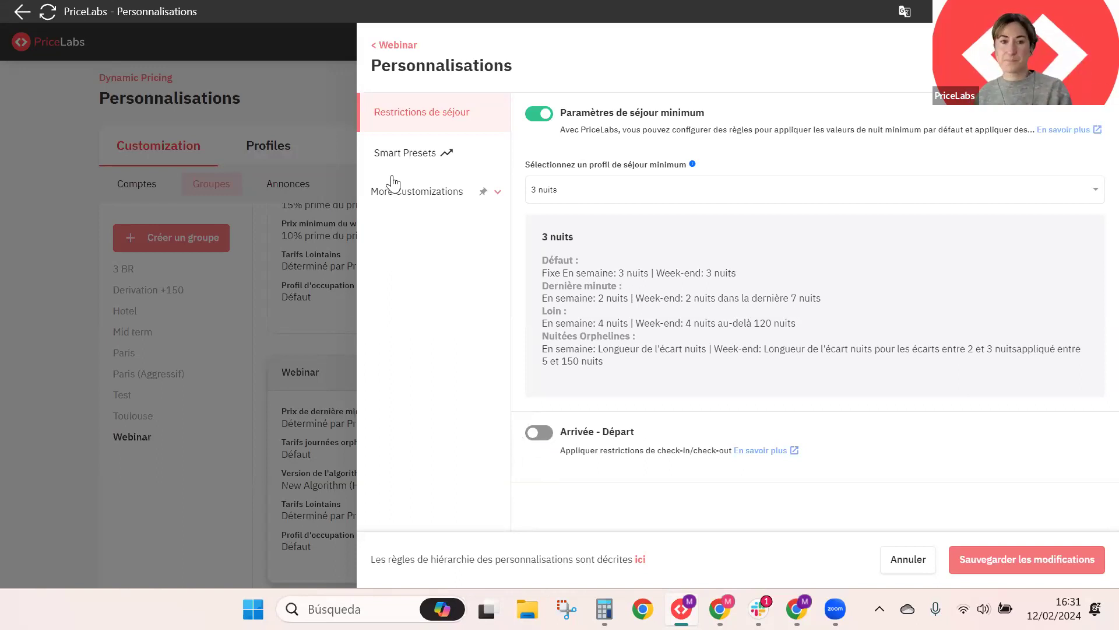
Step: Compare the Webinar group's Smart Presets for Multi-Units and Short-Term Rentals, and close the customizations without saving
left_click(425, 162)
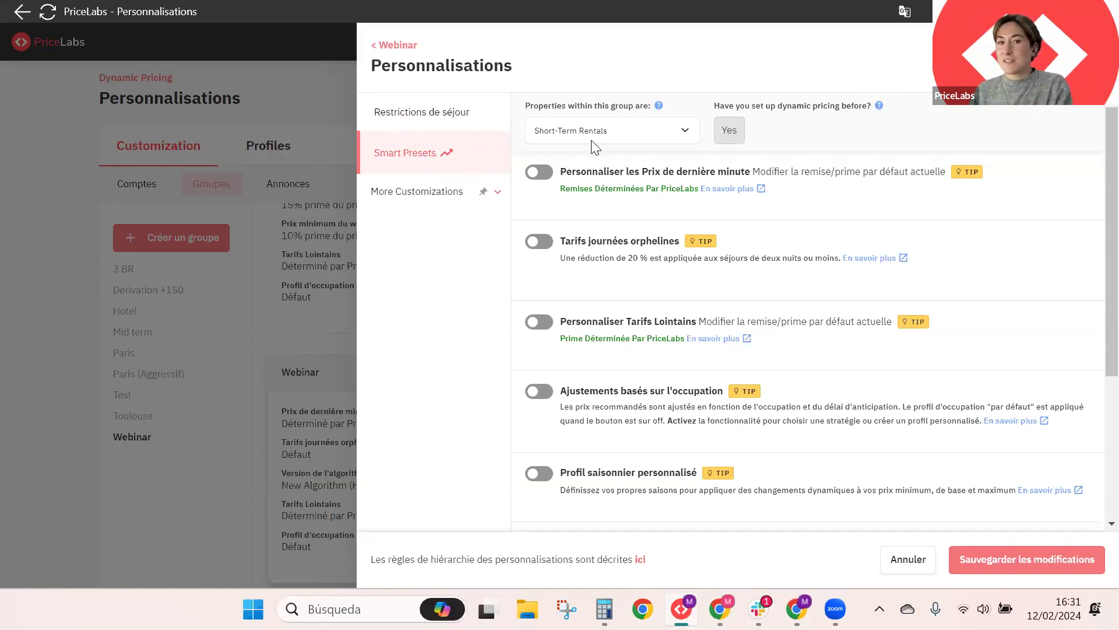
left_click(655, 138)
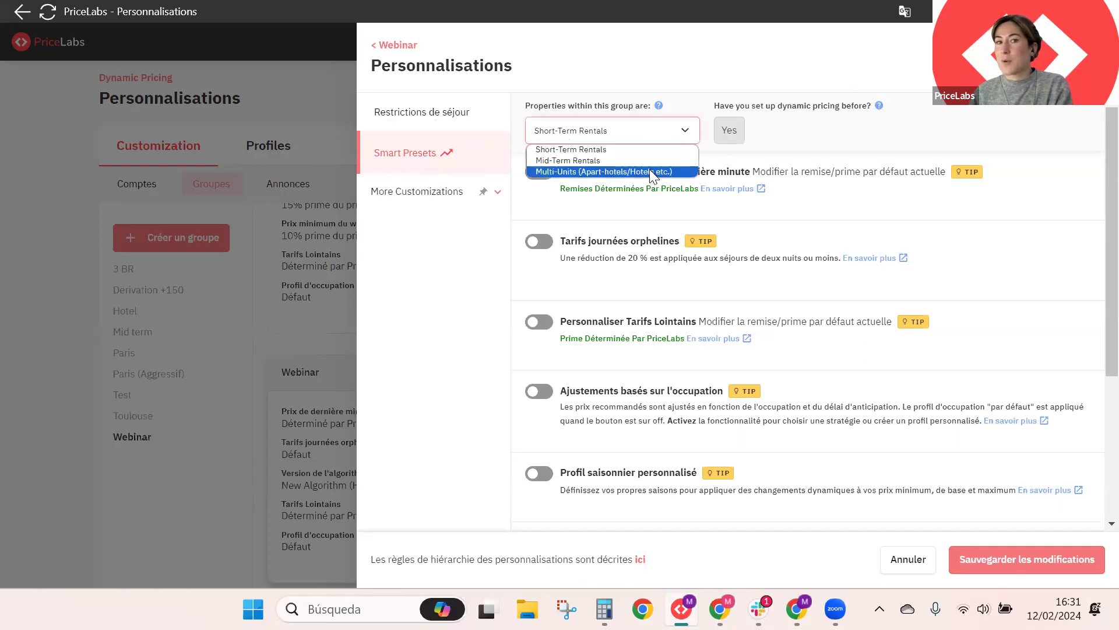
left_click(649, 170)
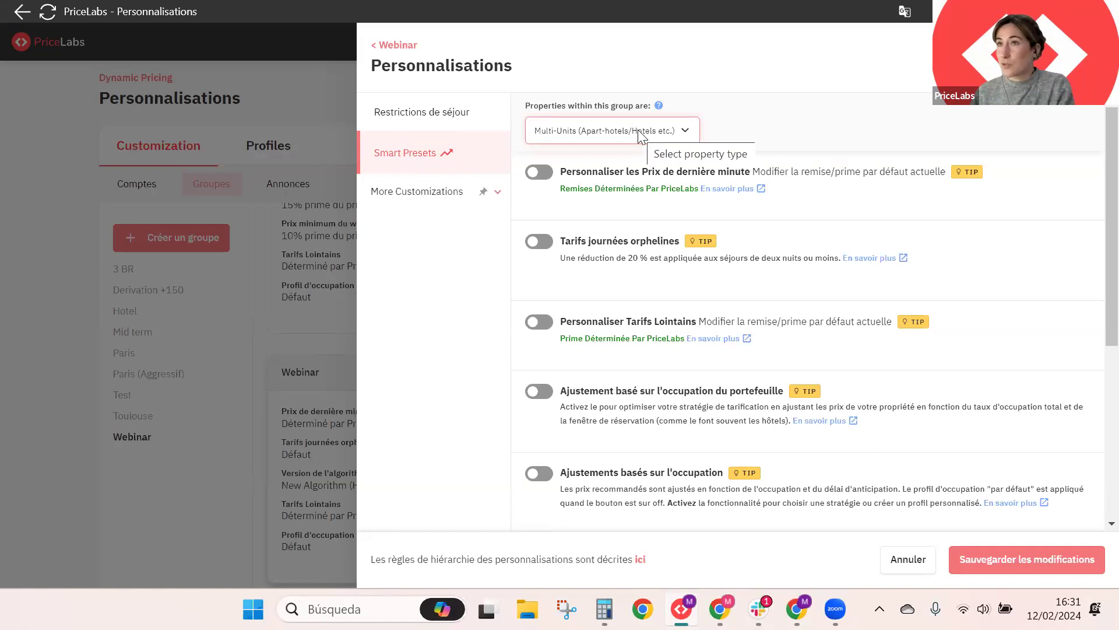
left_click(638, 129)
left_click(608, 143)
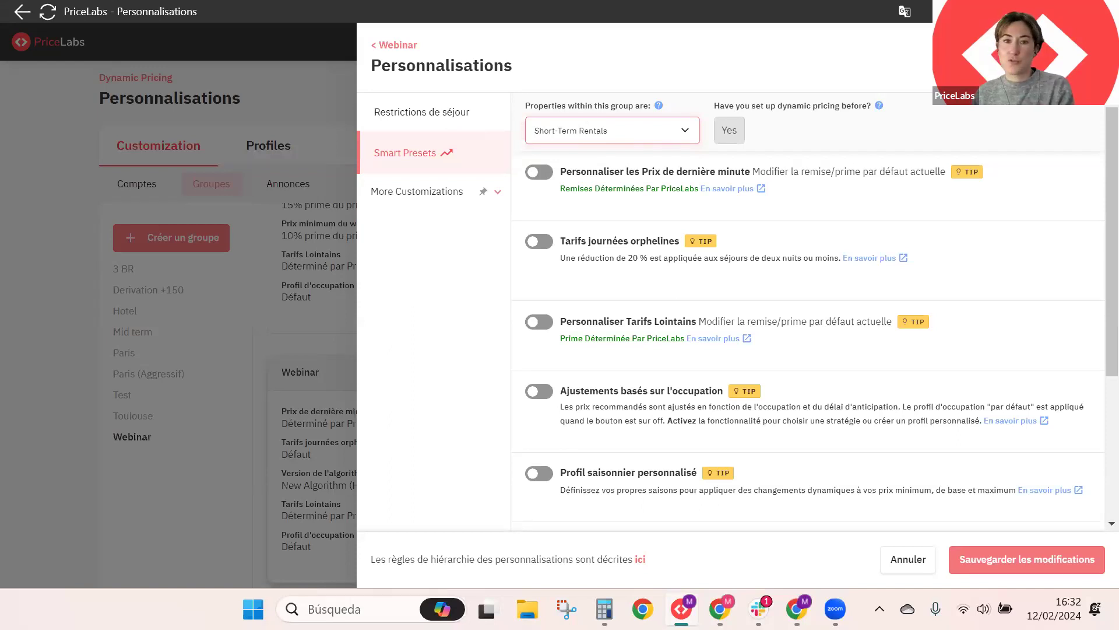
key("Escape")
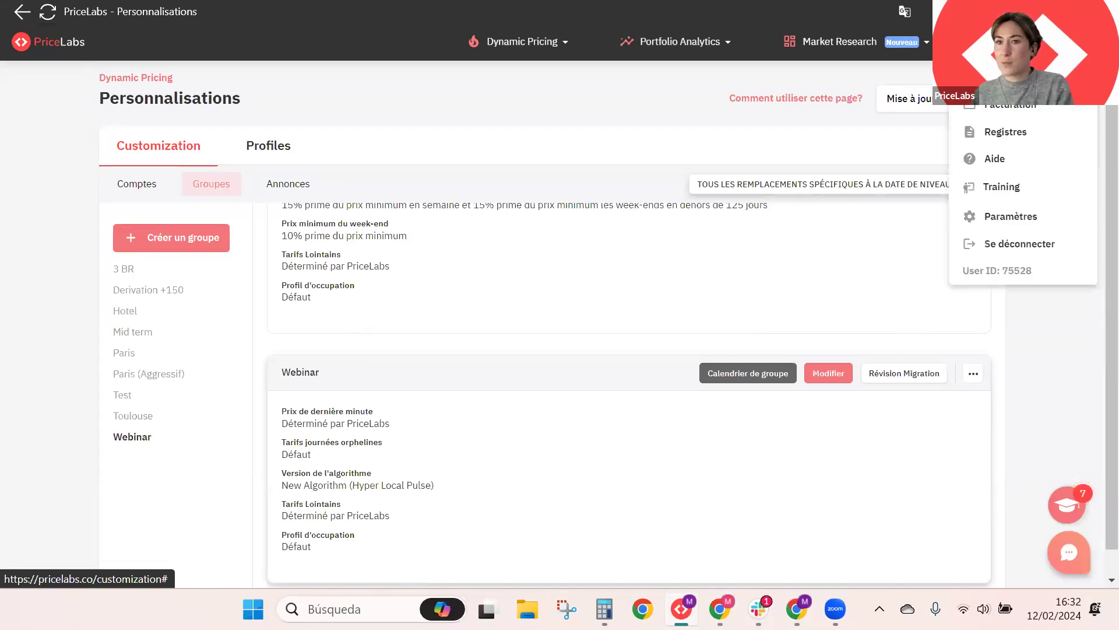
Step: Open the advanced account settings and go to the questions about managed properties
left_click(992, 225)
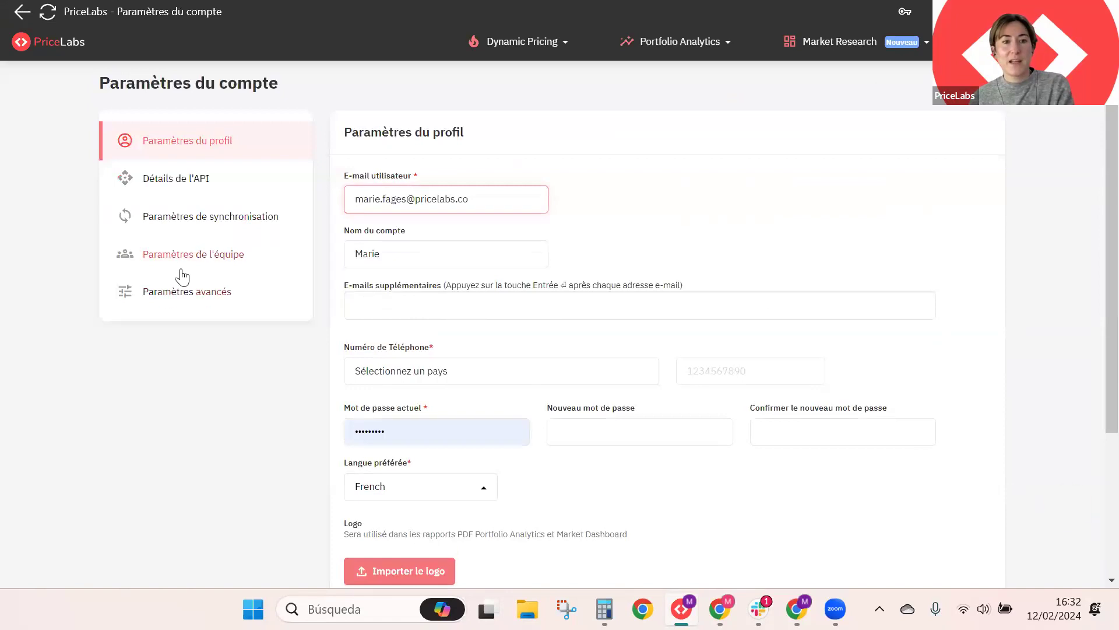
left_click(172, 295)
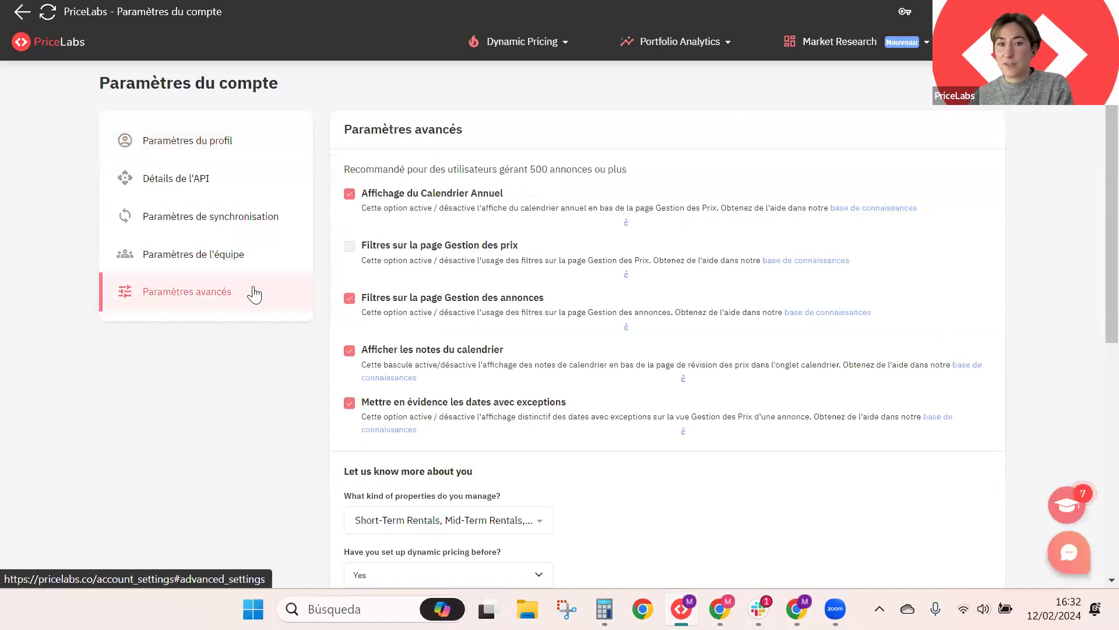
scroll(545, 262, "down", 5)
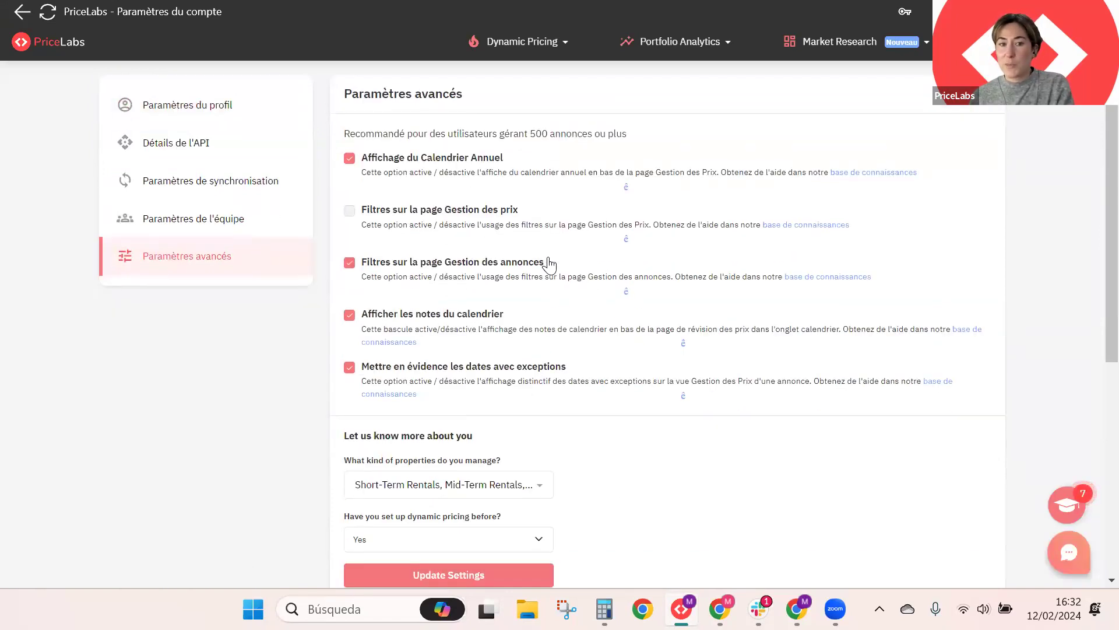
Step: Try limiting the managed property types to Short-Term Rentals, reselect Mid-Term Rentals and Multi-Units, and check the answers for previous dynamic pricing setup
left_click(458, 262)
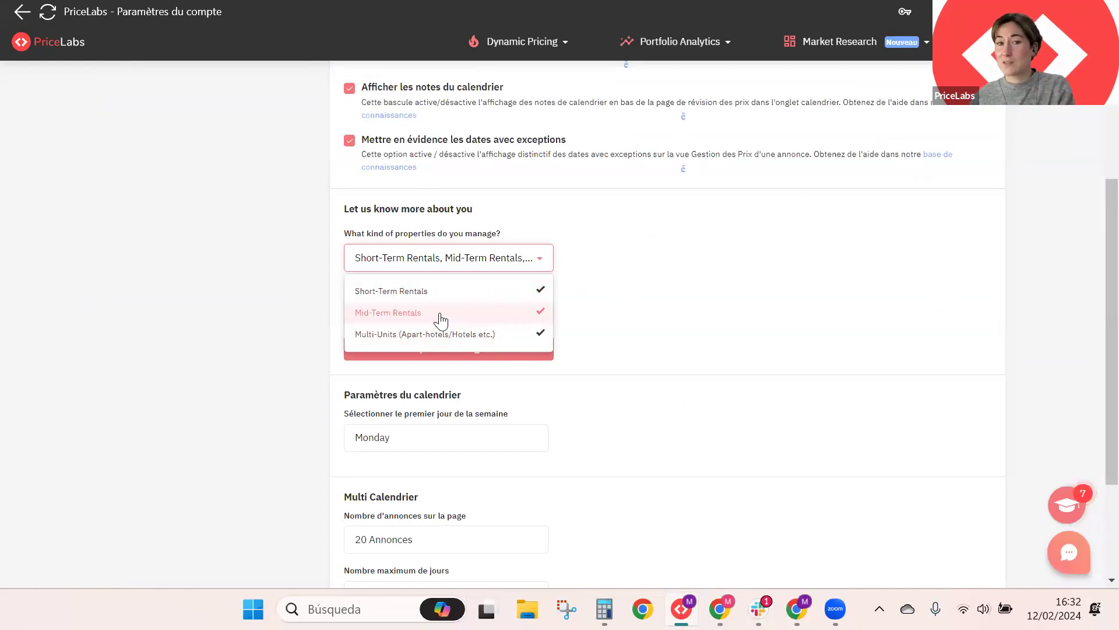
left_click(505, 337)
left_click(503, 315)
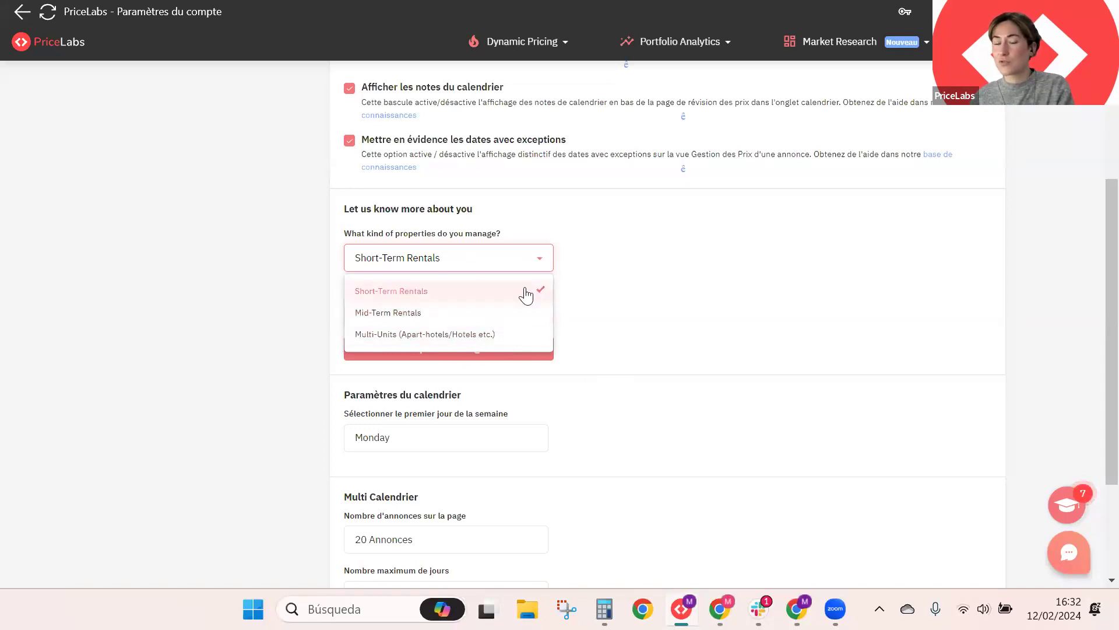
left_click(537, 317)
left_click(532, 337)
left_click(732, 316)
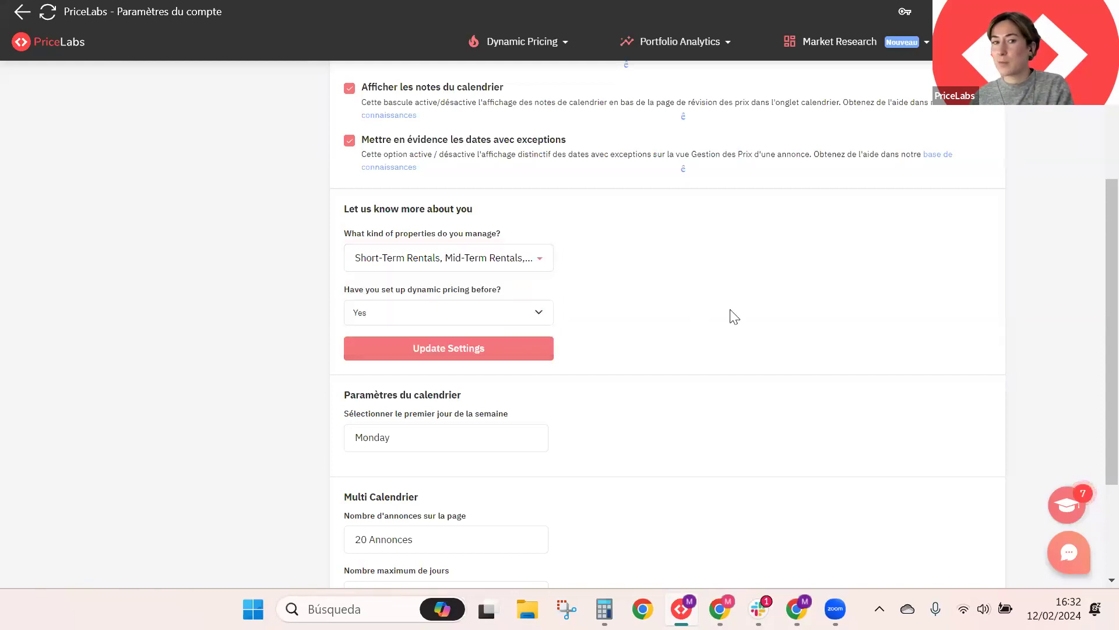
left_click(472, 314)
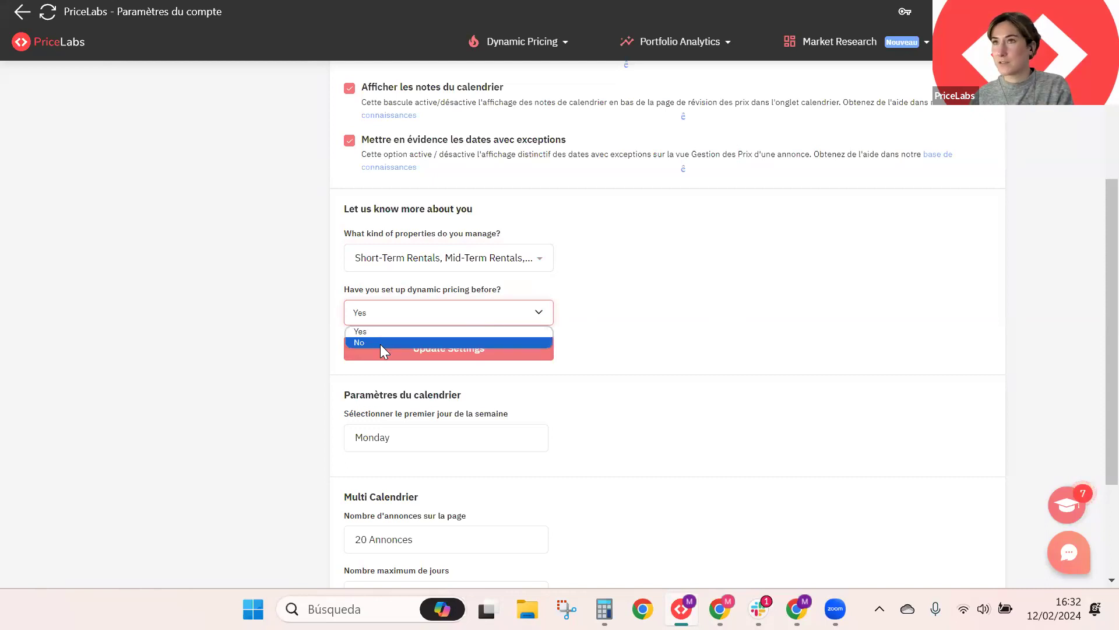
left_click(705, 349)
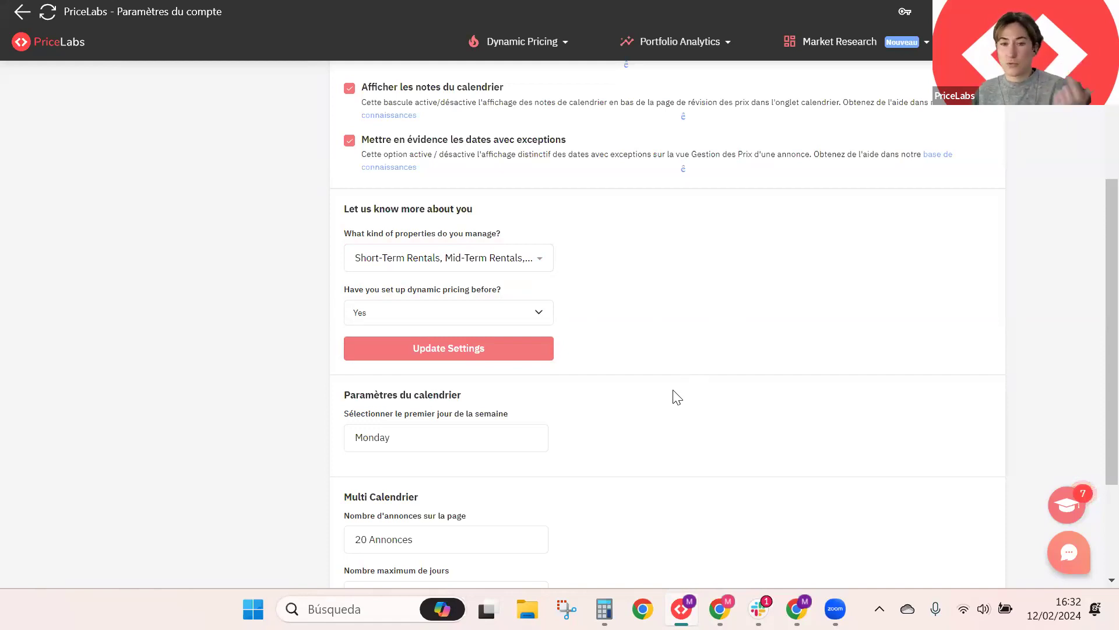
Step: Check the available options for the first day of the week in the calendar settings, keeping Monday
left_click(489, 448)
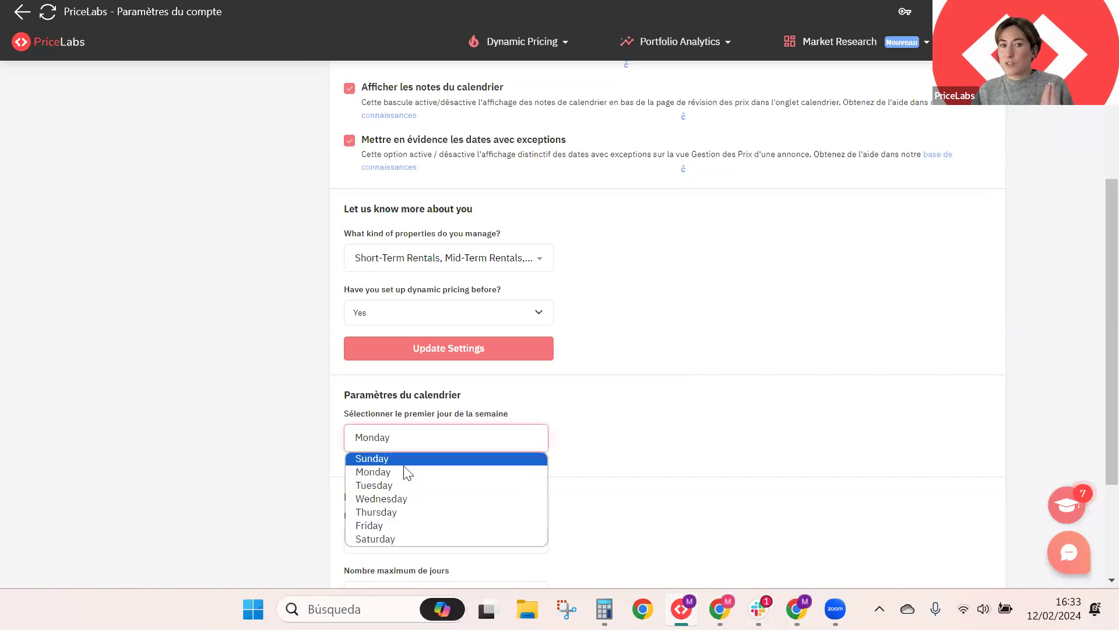
left_click(651, 407)
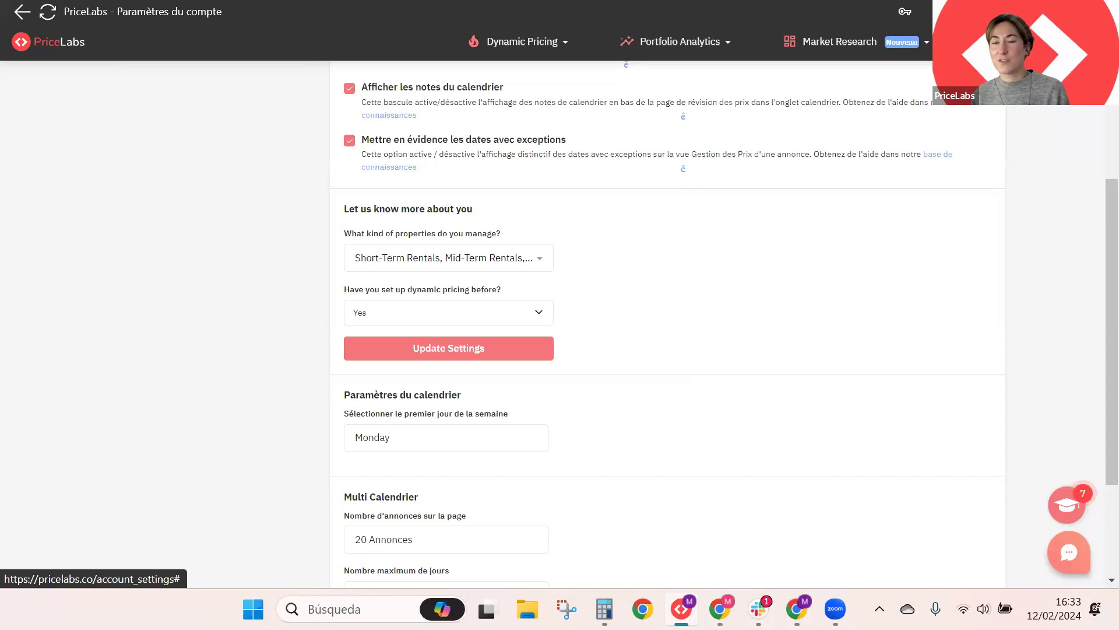
left_click(1087, 41)
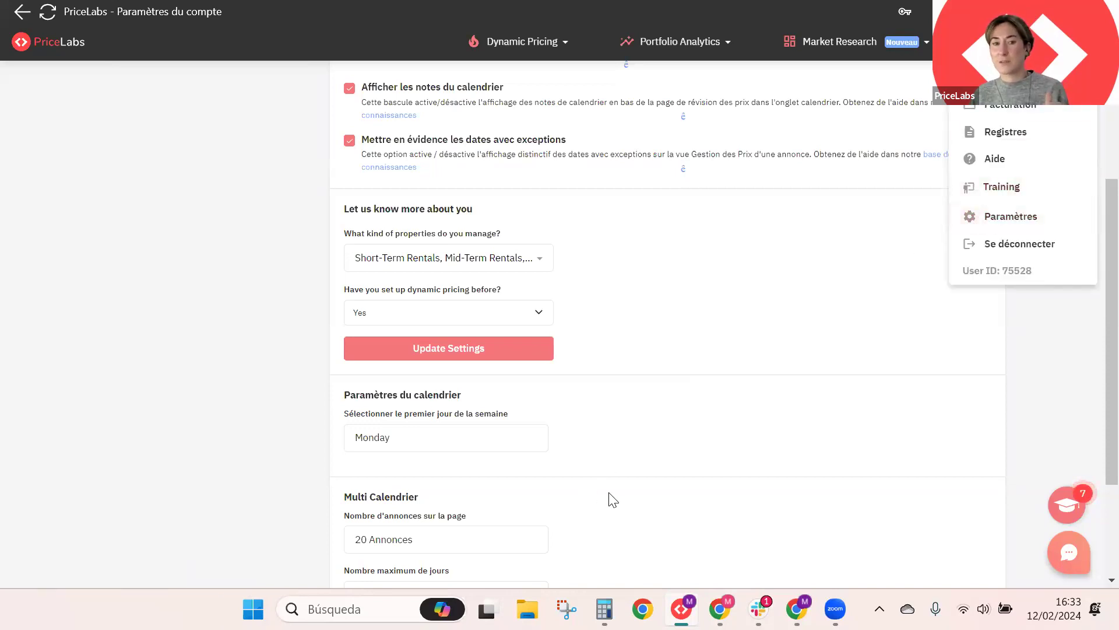
Step: Open the Webinar group's customizations for editing
left_click(515, 36)
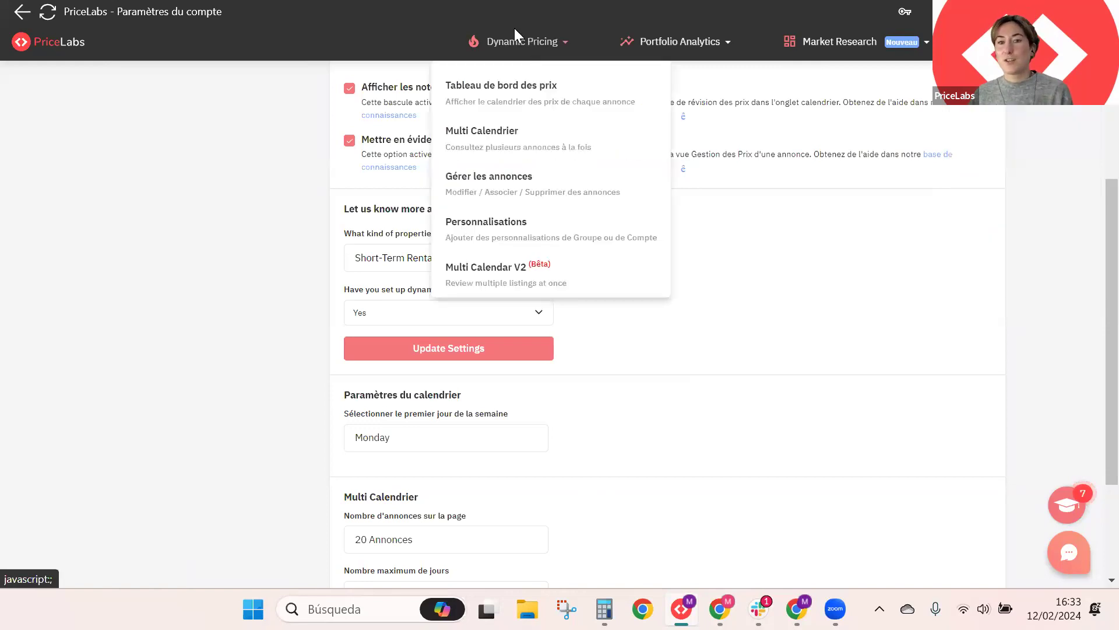
left_click(513, 225)
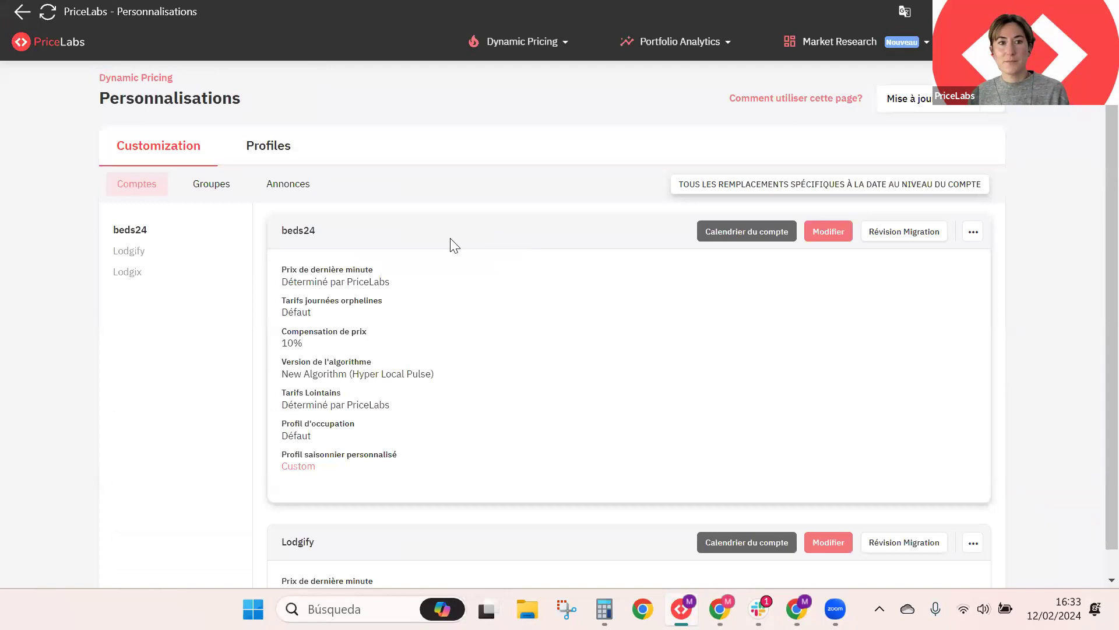
left_click(213, 186)
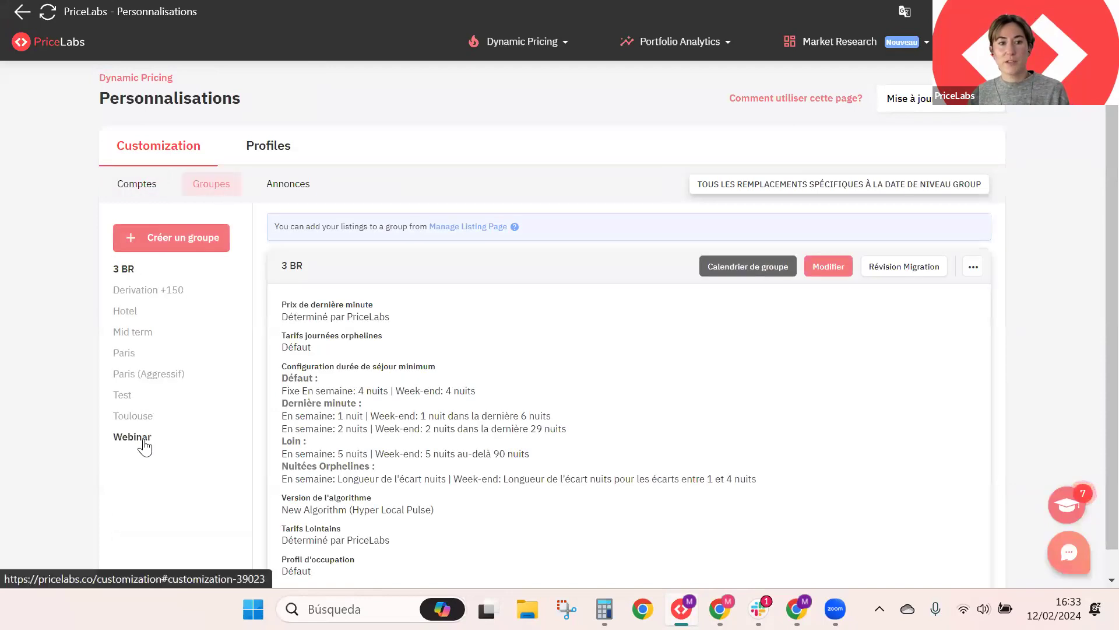
left_click(144, 442)
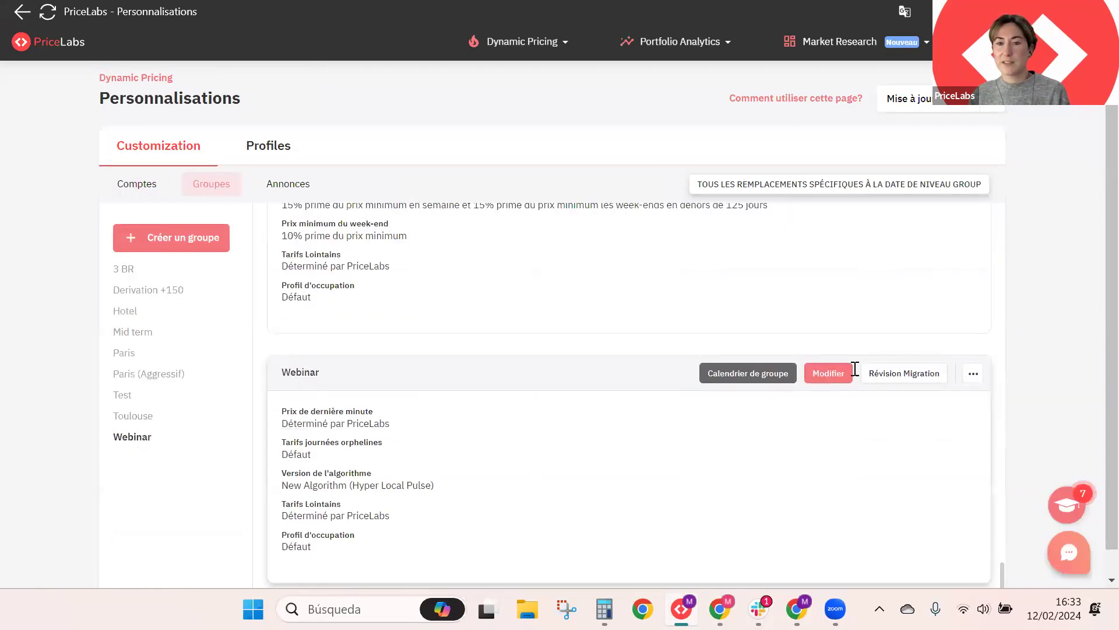
left_click(828, 374)
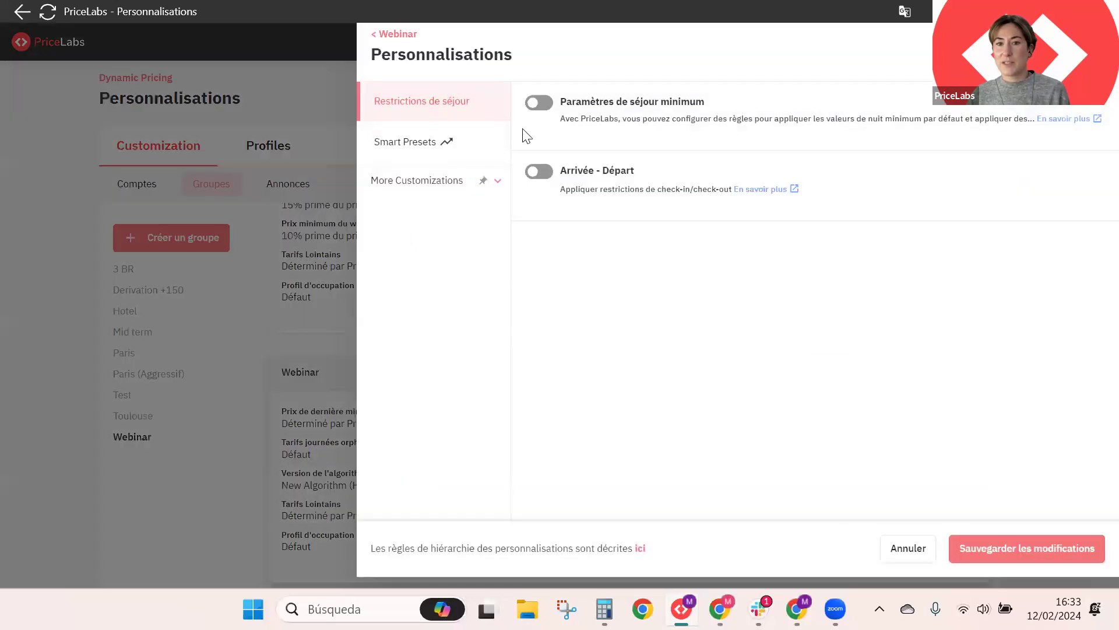
Step: Enable the group's minimum-stay settings with the "3 nuits" profile, and go to its Smart Presets
left_click(634, 204)
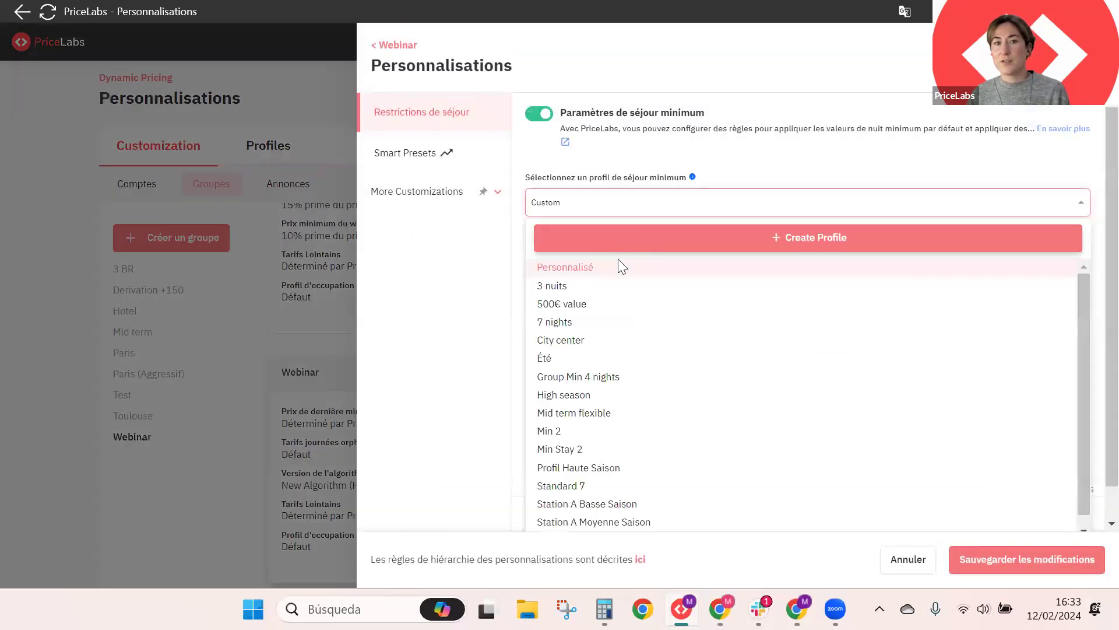
left_click(607, 289)
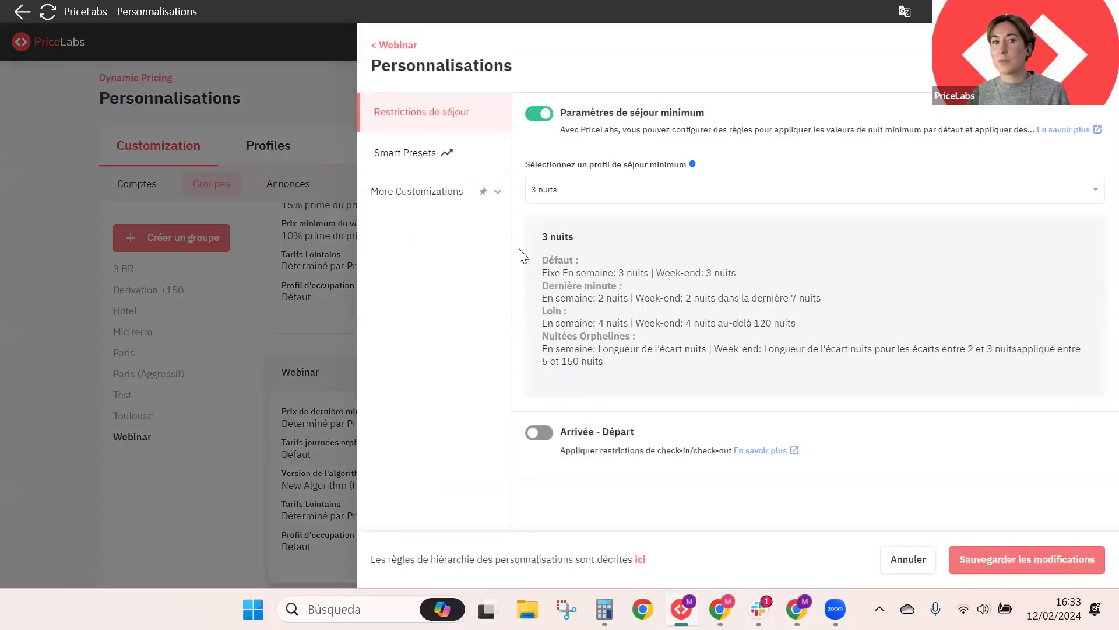
left_click(413, 156)
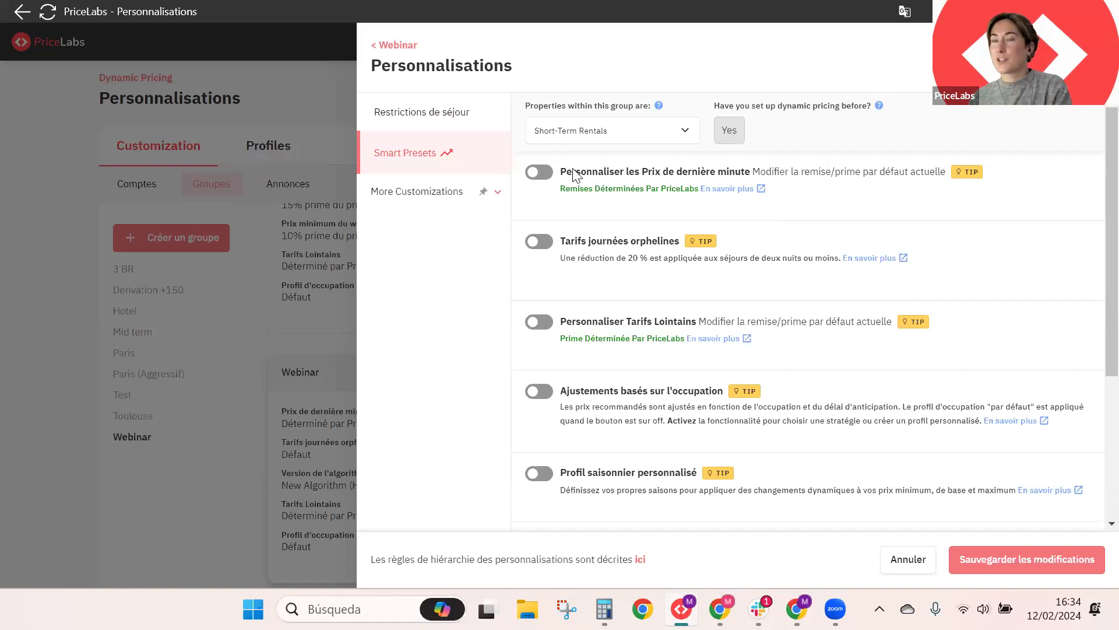
Step: Try a gradual last-minute premium (Prime) of 15% within 3 days, and switch the last-minute customization back off
left_click(539, 173)
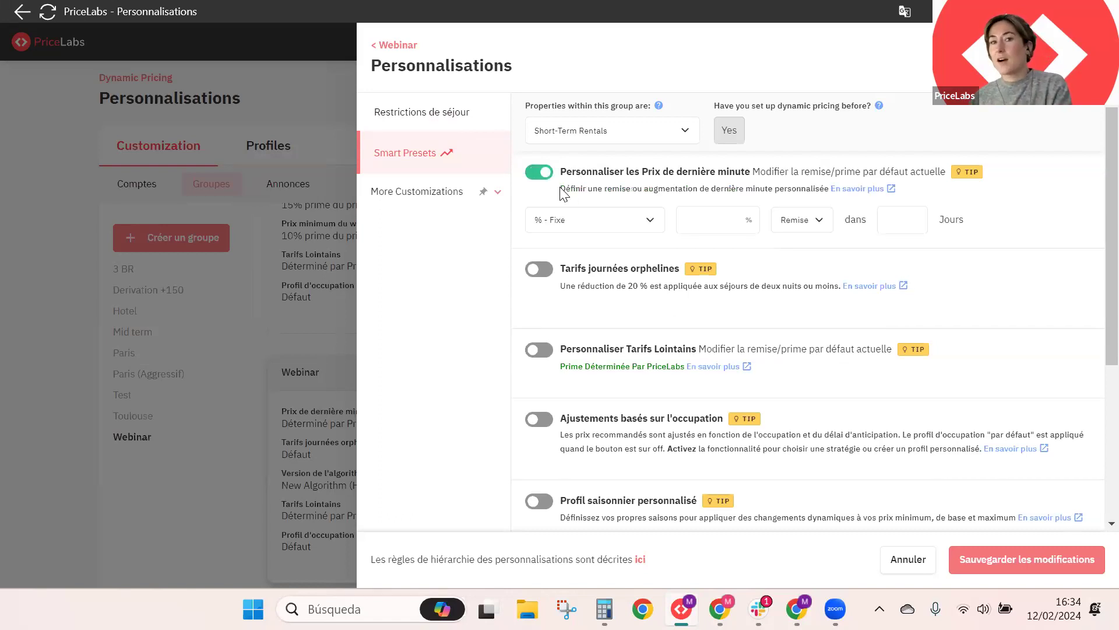
left_click(584, 222)
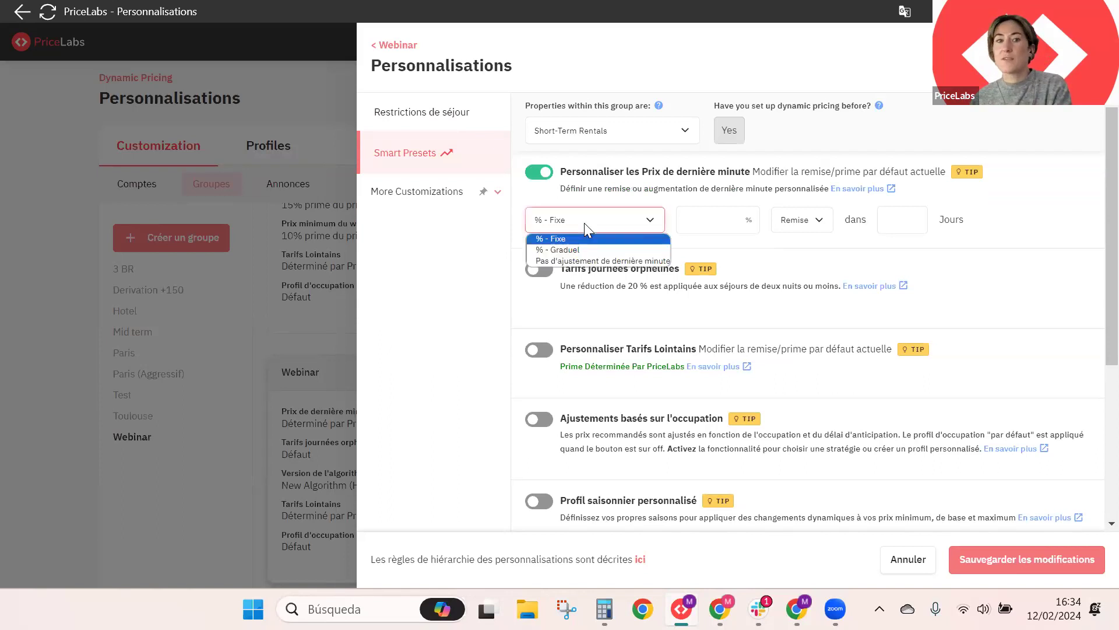
left_click(582, 251)
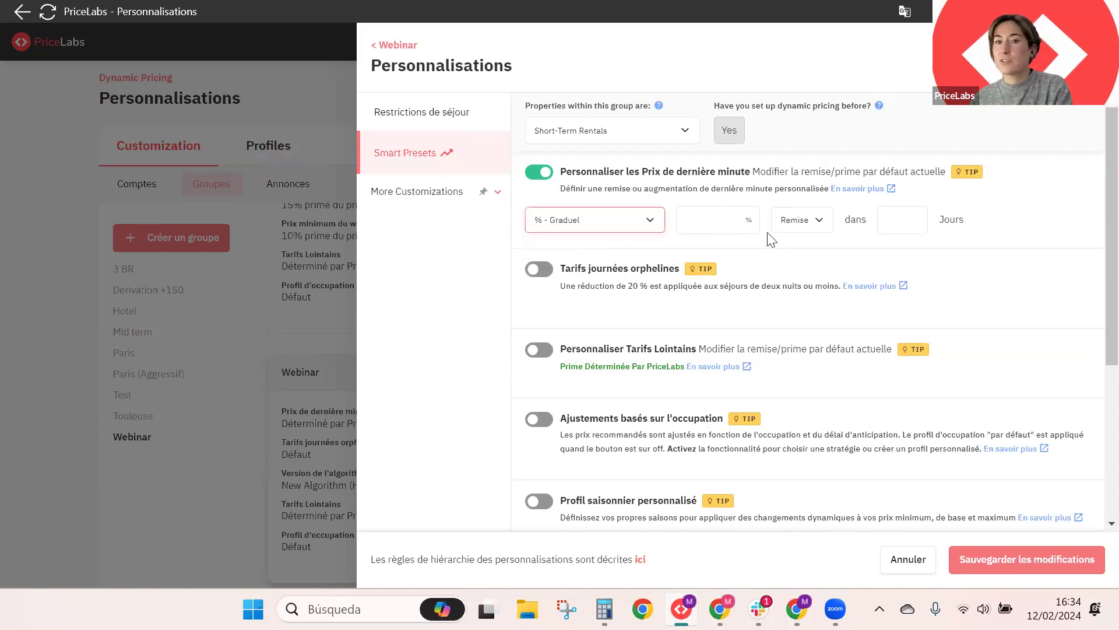
left_click(800, 231)
left_click(801, 250)
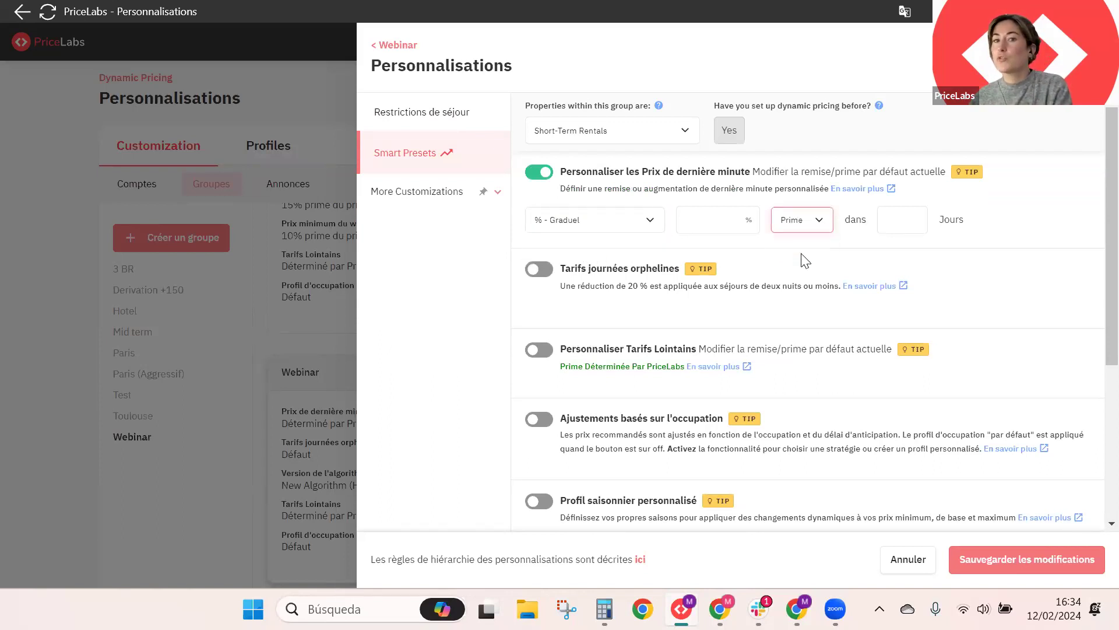
left_click(712, 226)
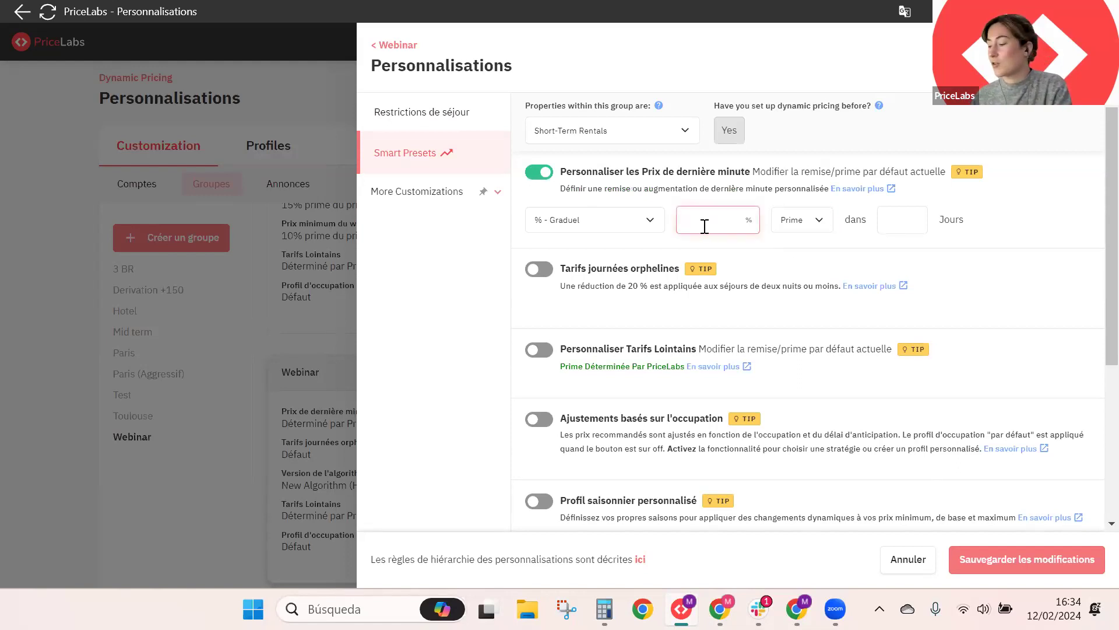
type("15")
left_click(899, 223)
type("3")
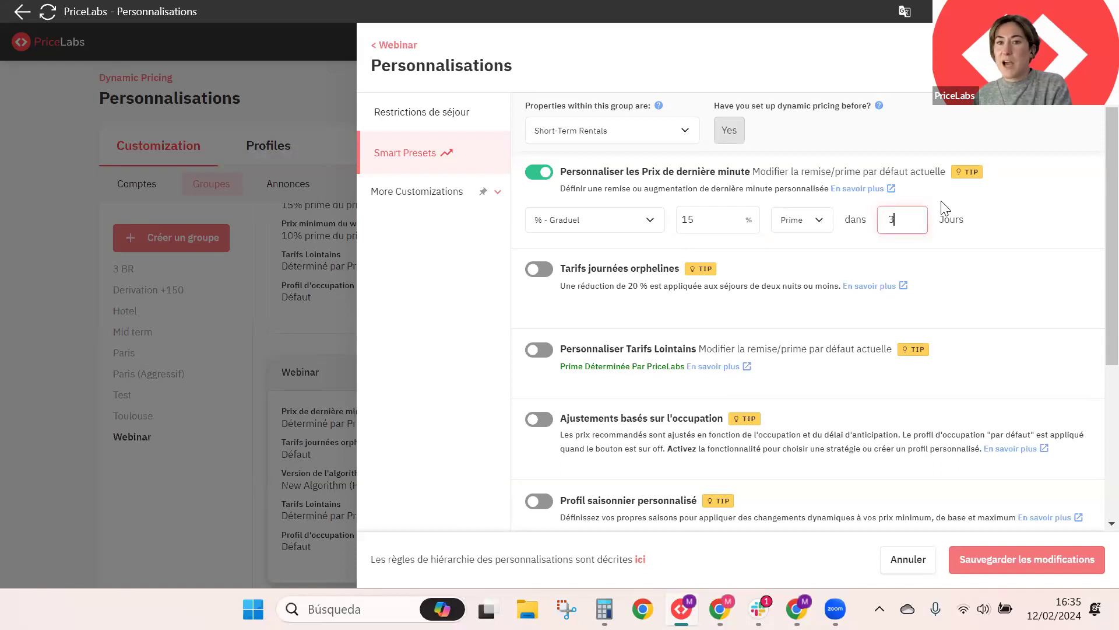
left_click(542, 176)
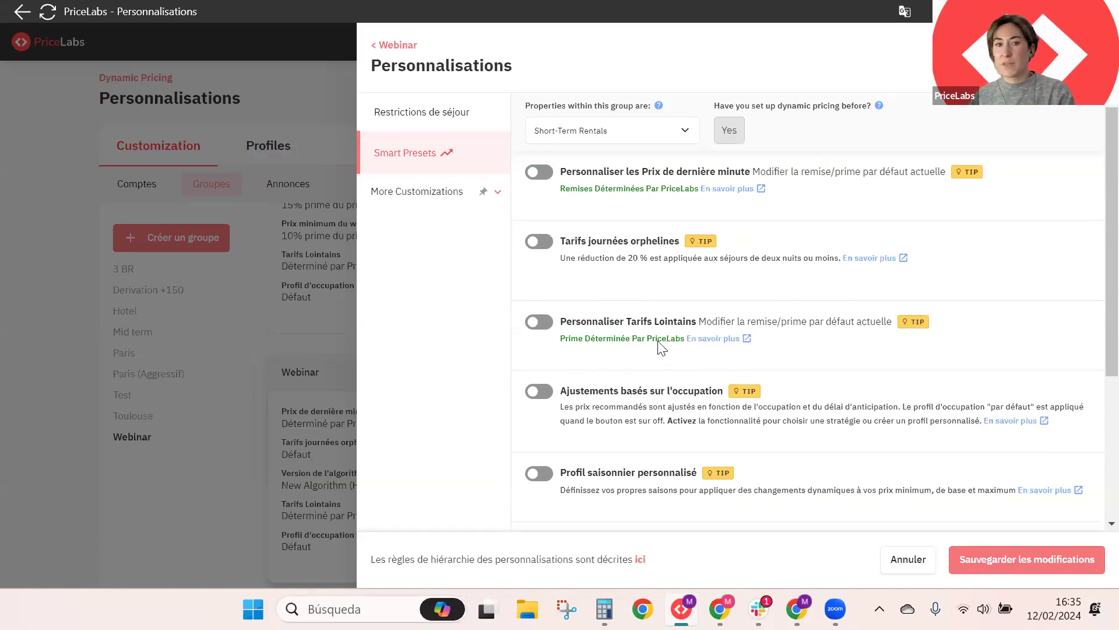
Step: Enable custom orphan-day rates (Tarifs journées orphelines), check the adjustment options, and add a rule
left_click_drag(561, 259, 842, 270)
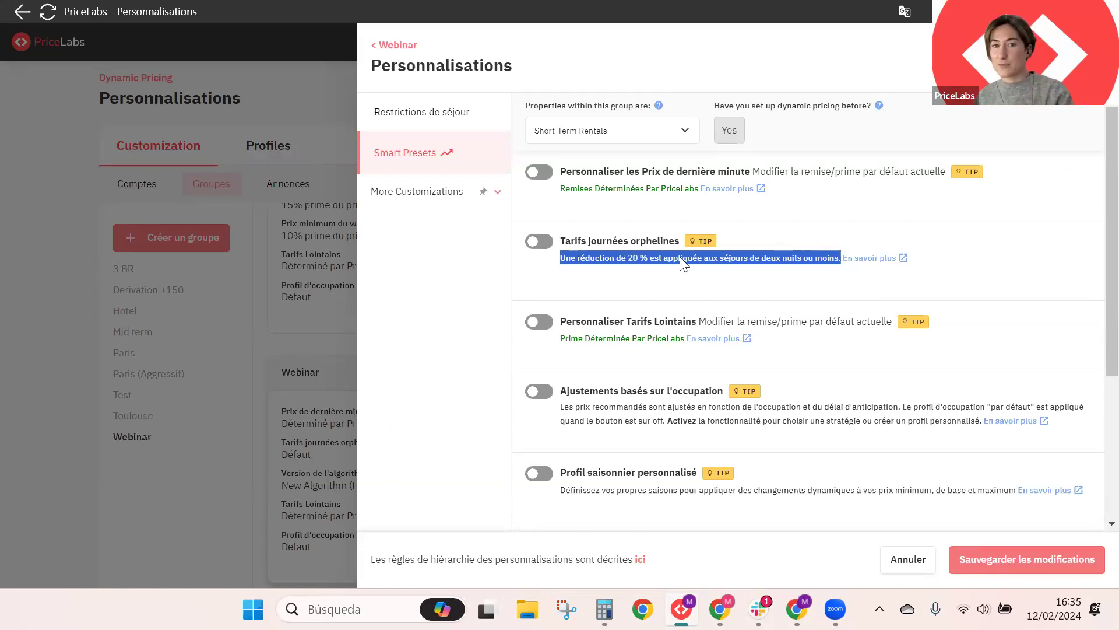
left_click(652, 281)
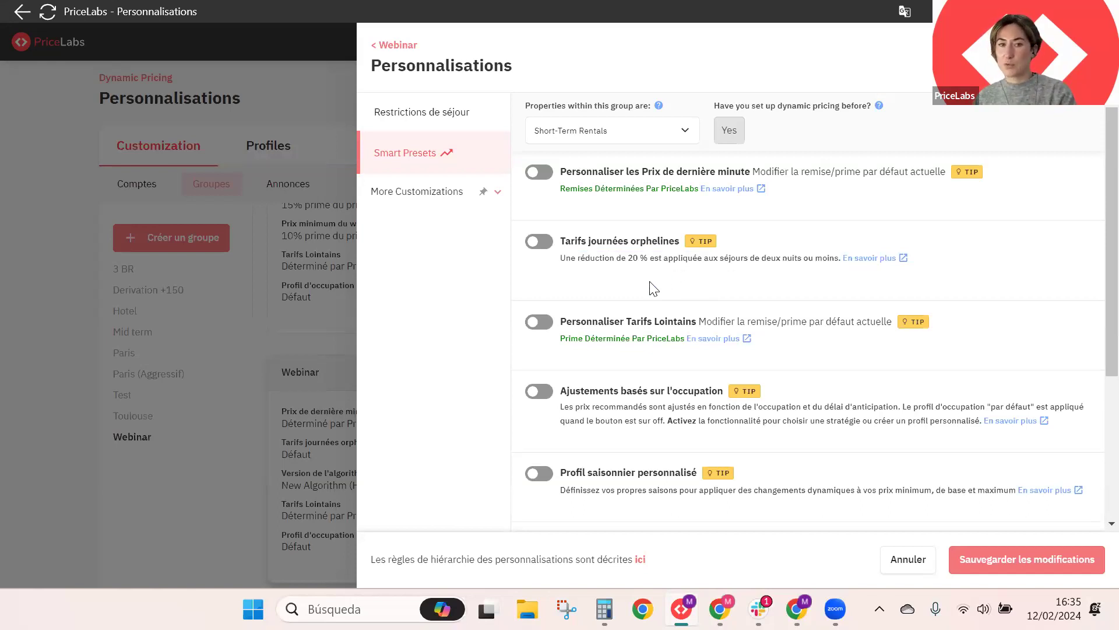
left_click(540, 241)
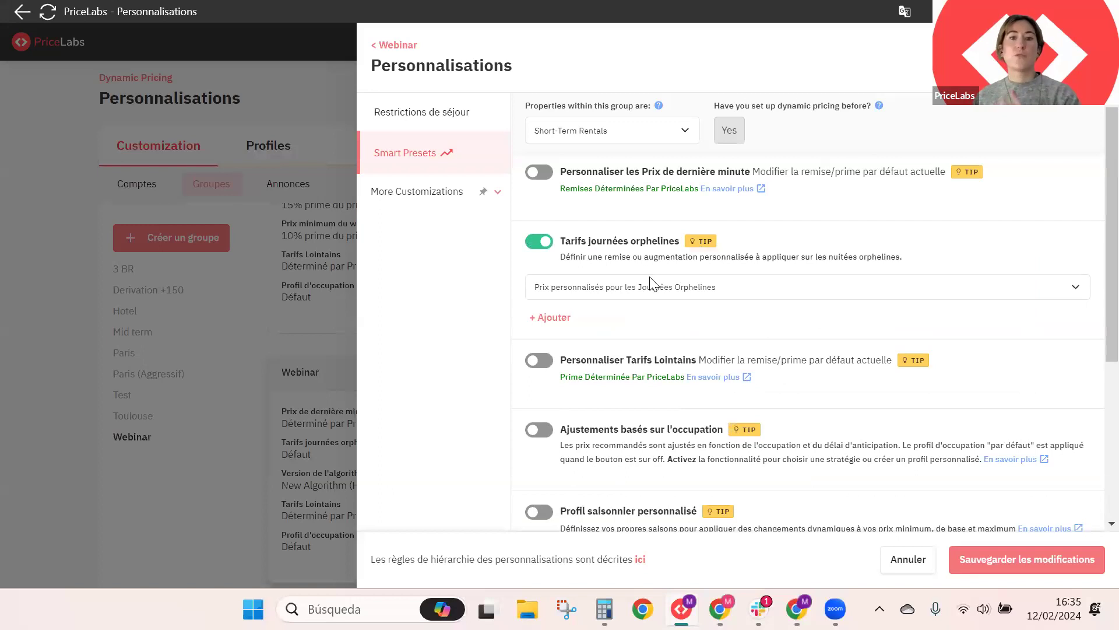
left_click(701, 287)
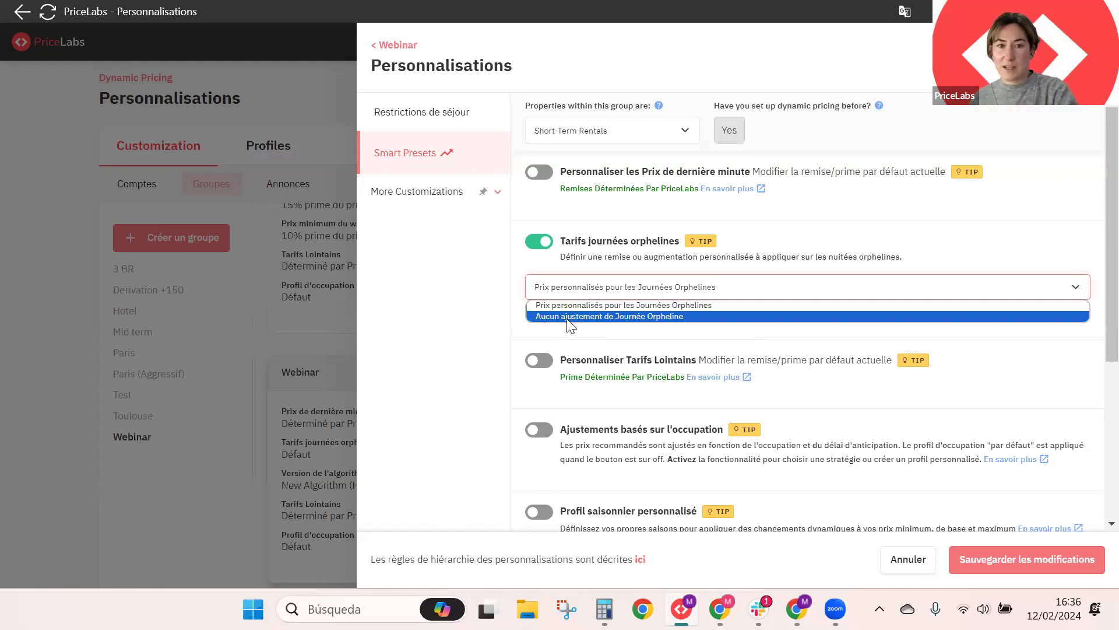
left_click(476, 288)
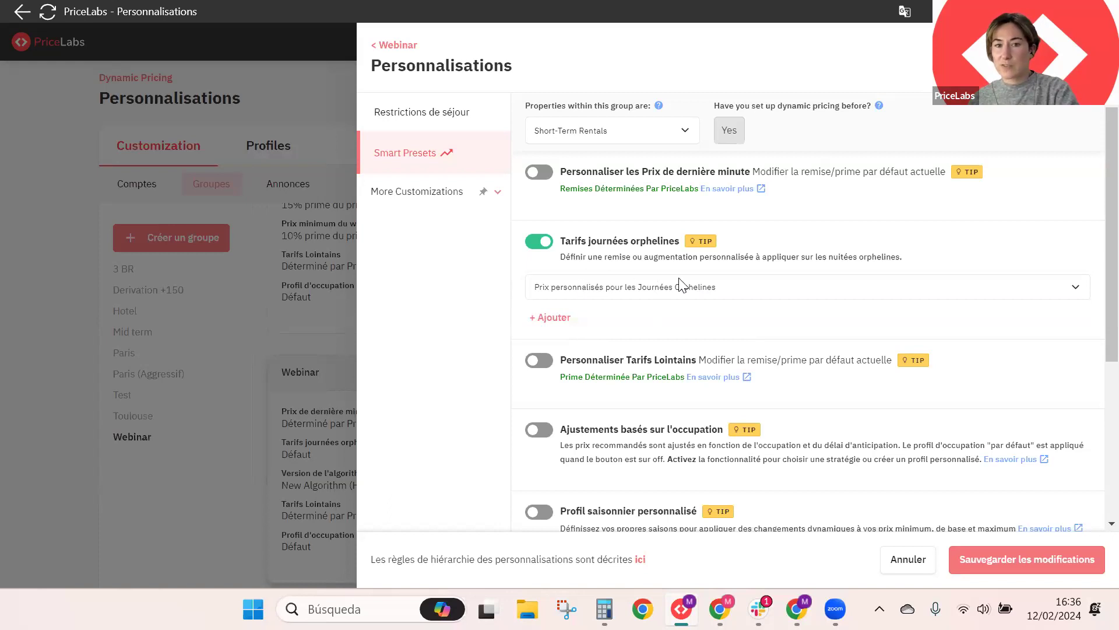
left_click(555, 317)
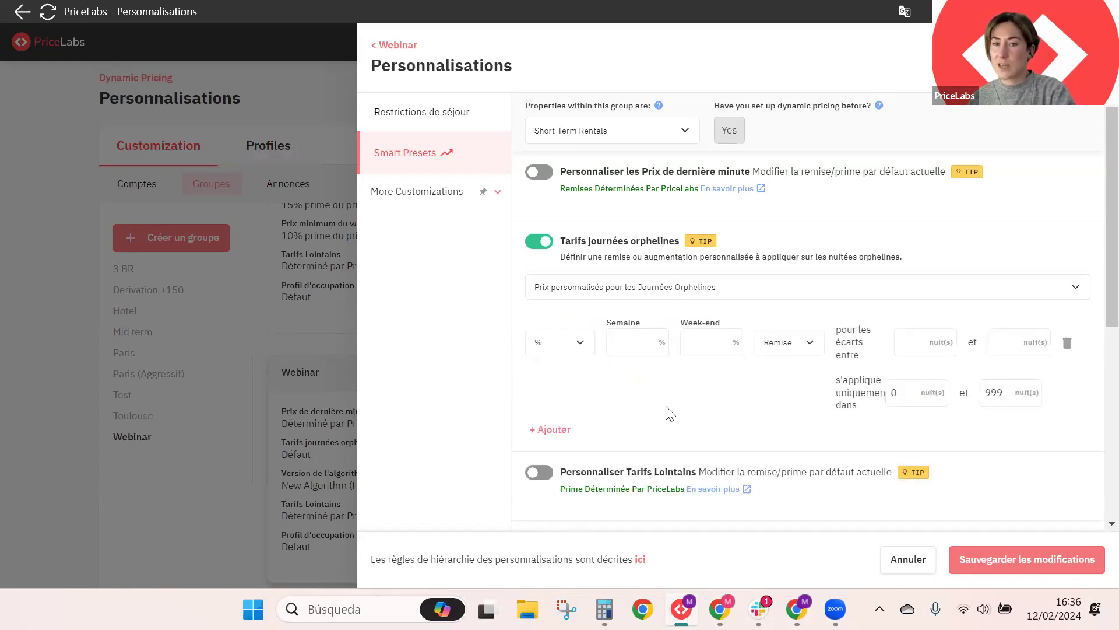
Step: Limit the orphan-day rule to gaps between 1 and 1 night
left_click(914, 343)
left_click(1015, 345)
left_click(913, 343)
type("1")
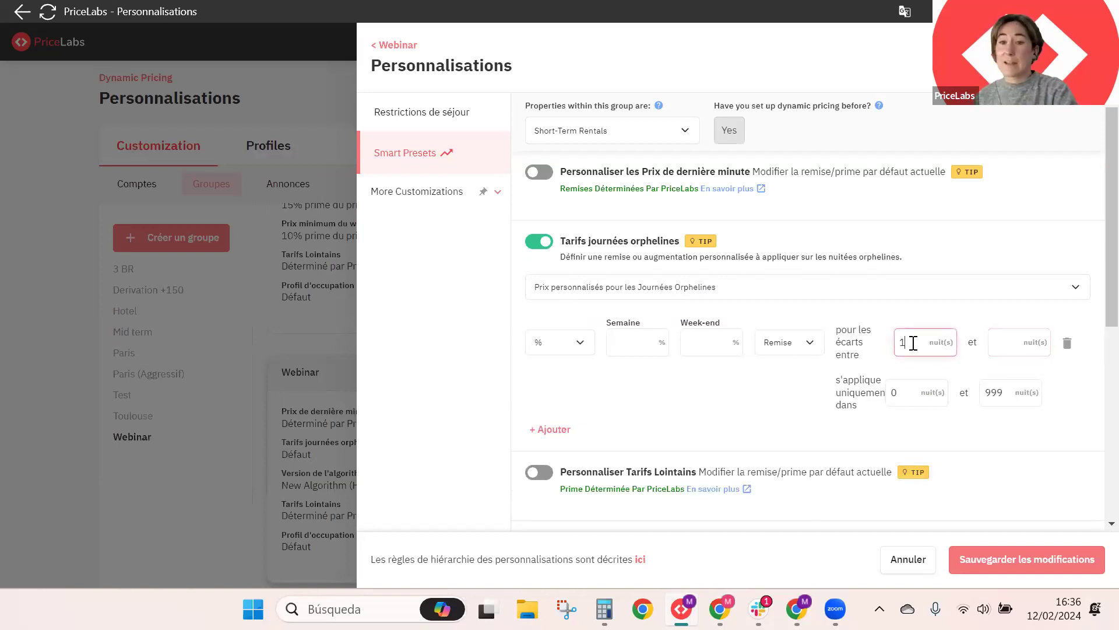
left_click(999, 344)
type("1")
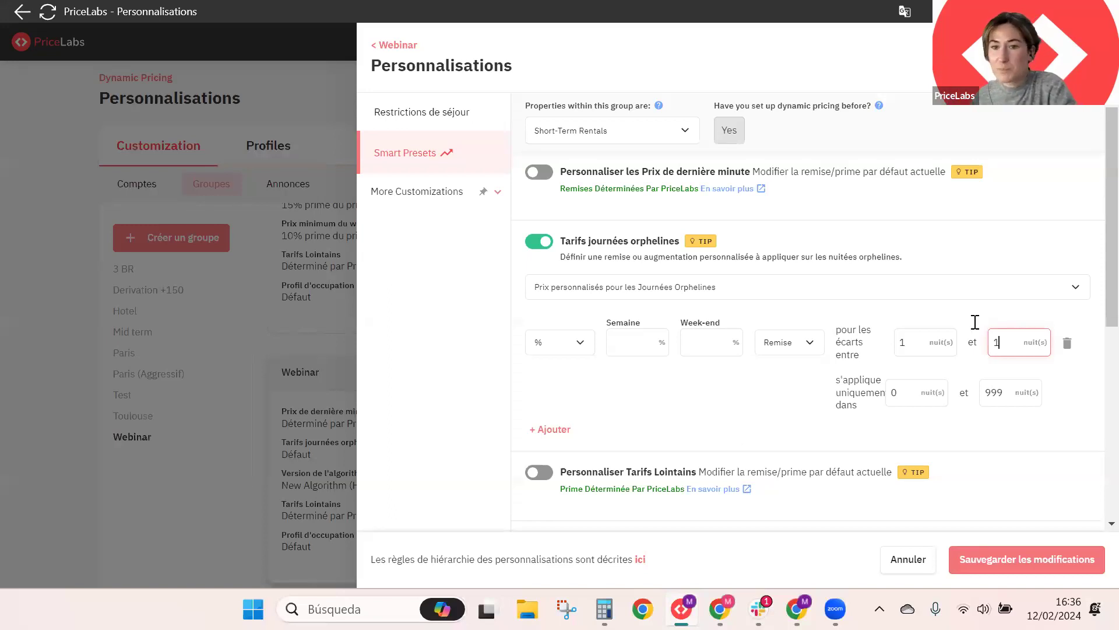
left_click(930, 337)
left_click(991, 345)
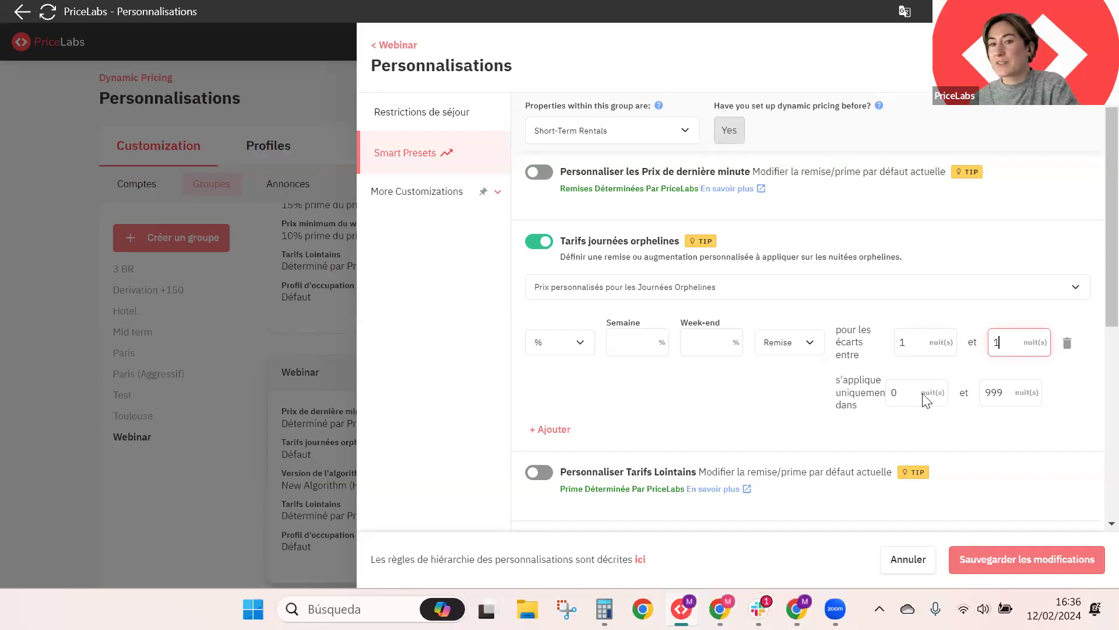
Step: Set the start of the orphan-day rule's application window to 15 nights
left_click(877, 382)
type("15")
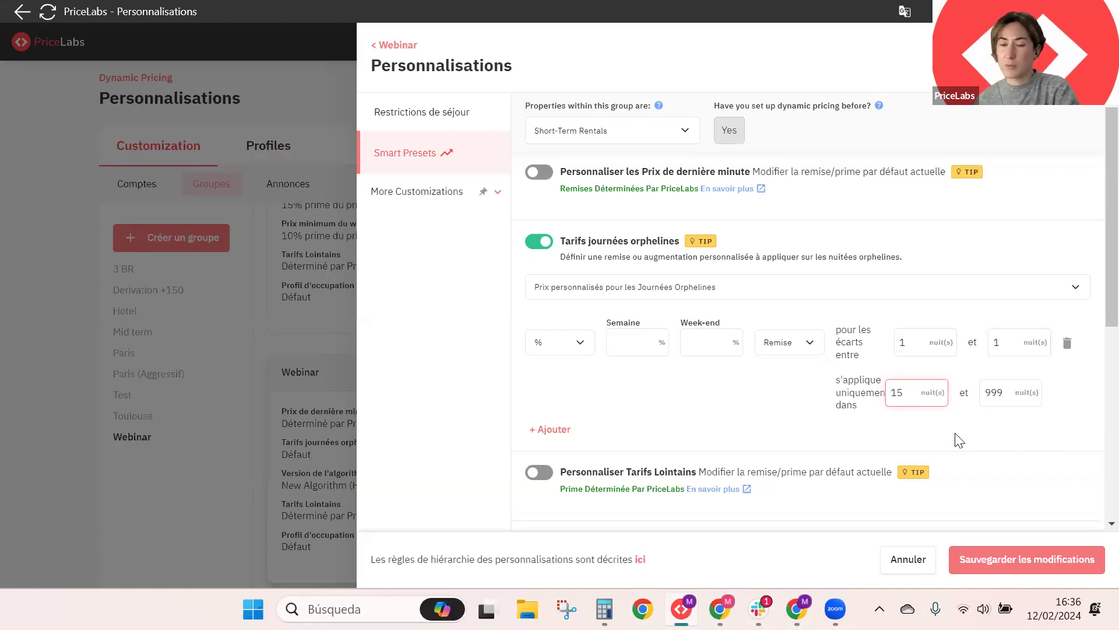
left_click(994, 392)
left_click(887, 395)
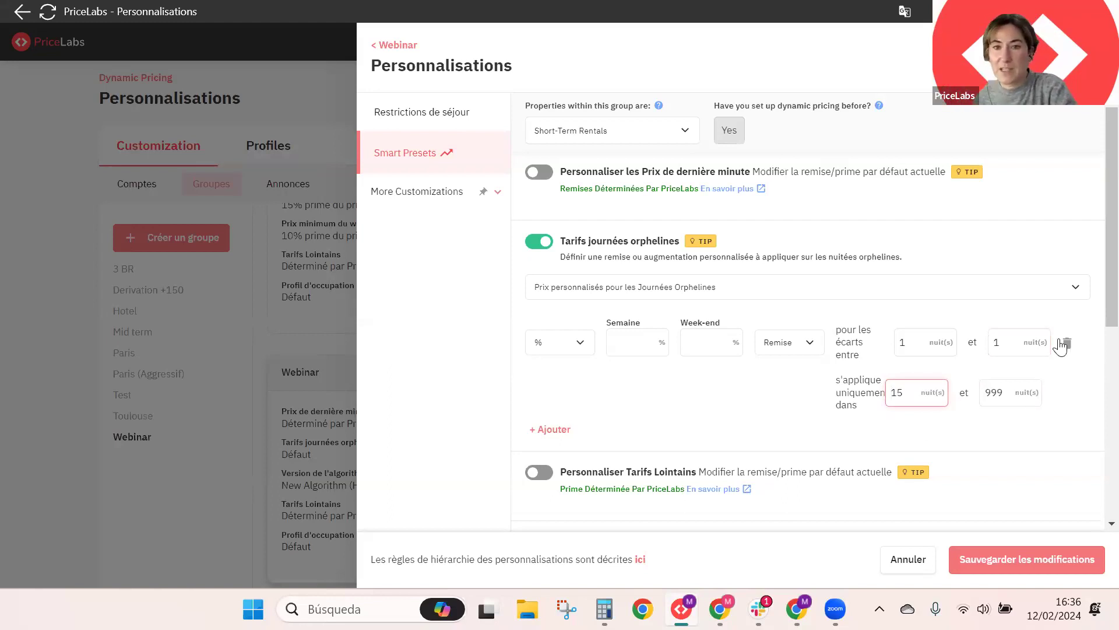
Step: Make the orphan-day adjustment a premium (Prime) of 20% on weekends and 0% on weekdays
left_click(785, 345)
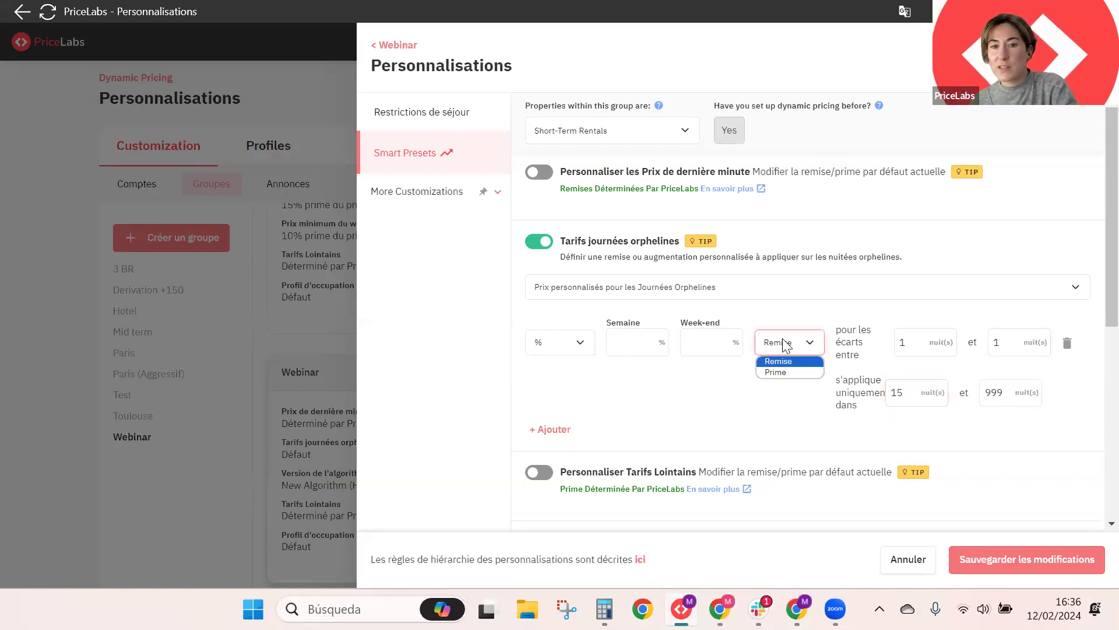
left_click(783, 373)
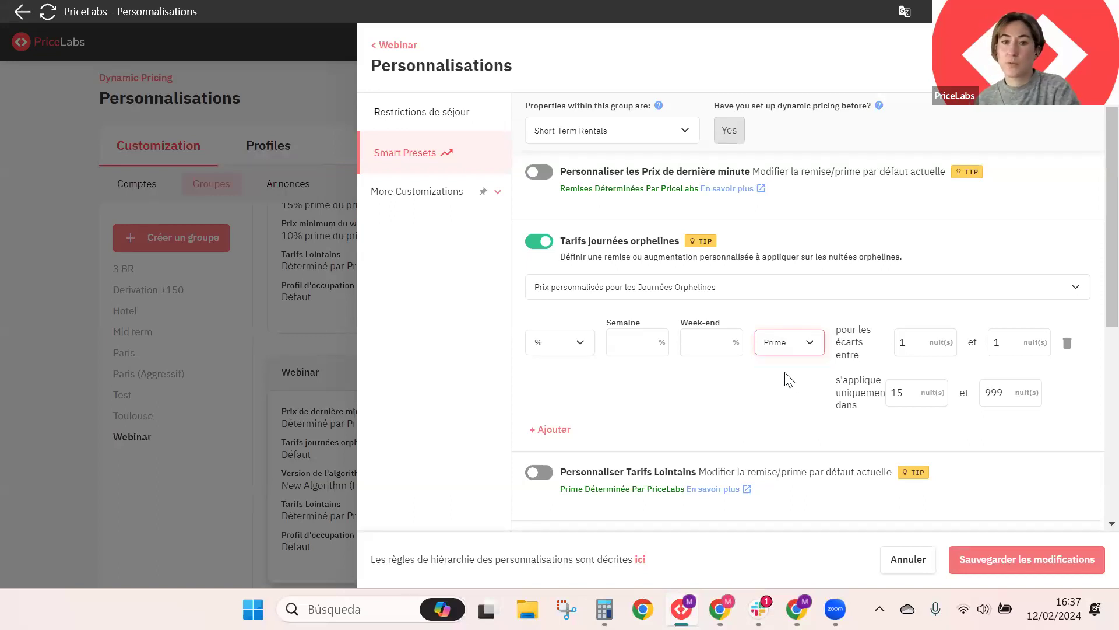
left_click(623, 339)
left_click(733, 345)
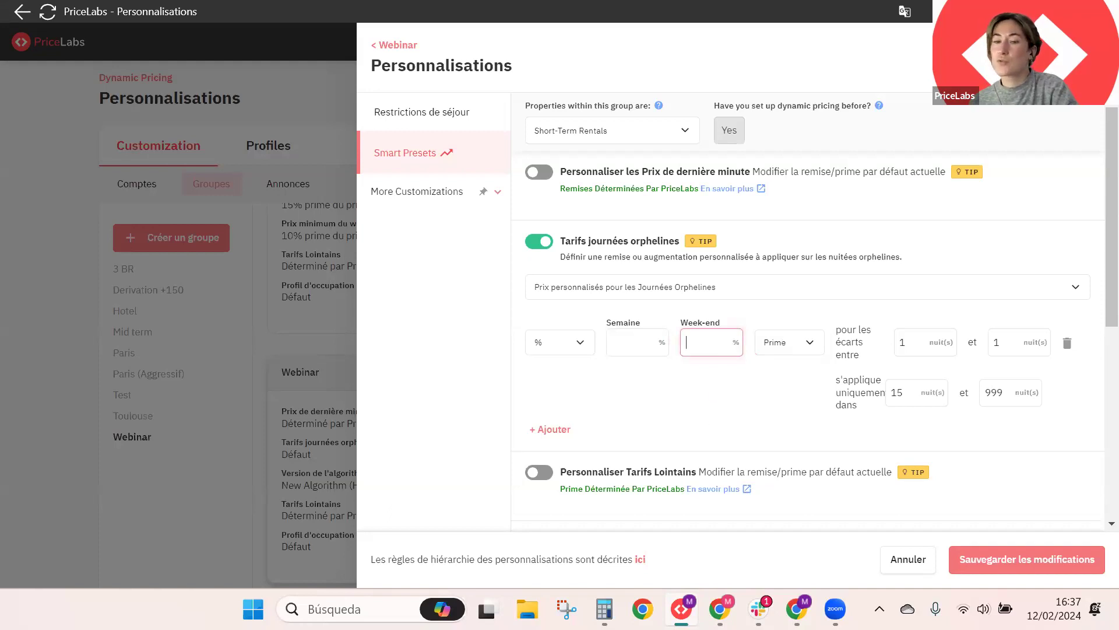
type("20")
left_click(633, 339)
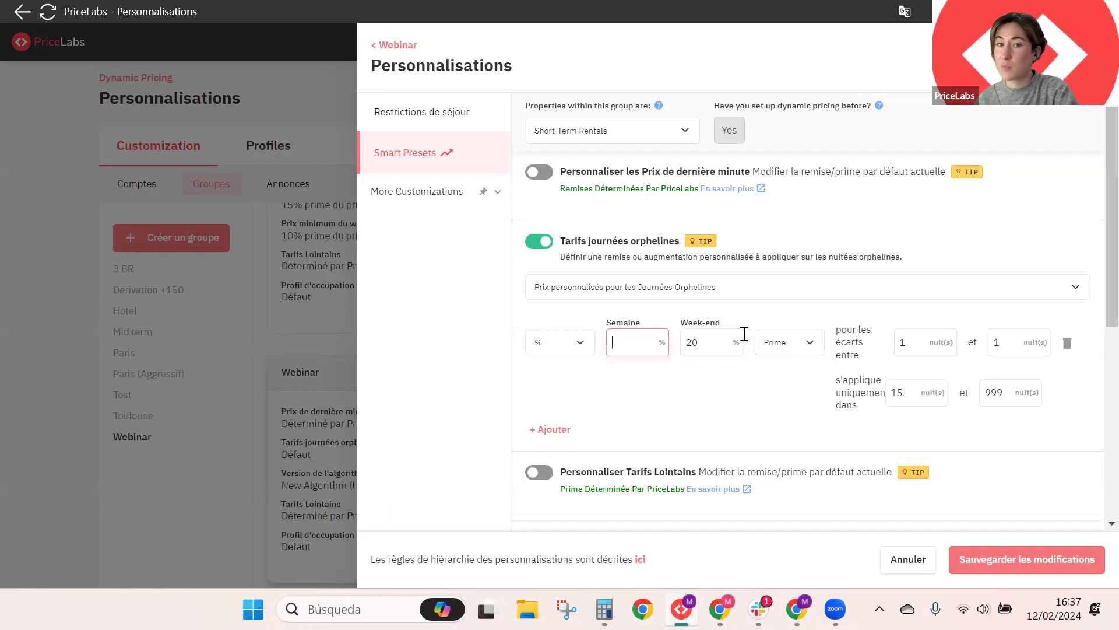
type("0")
left_click(758, 412)
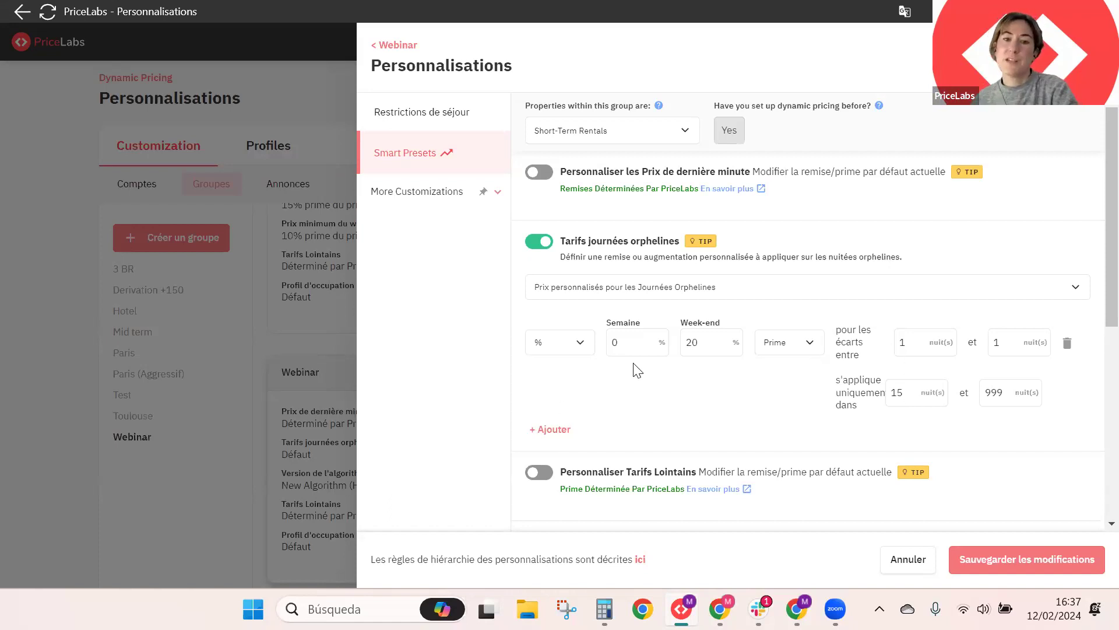
Step: Add a second orphan-day rule row and delete it again
scroll(636, 370, "down", 2)
left_click(552, 342)
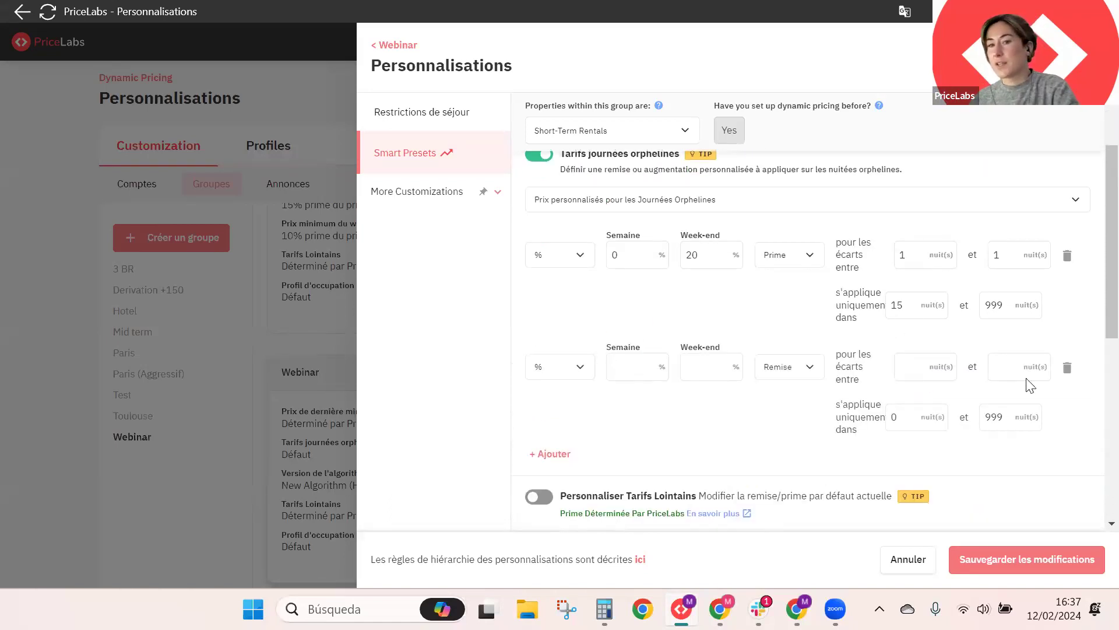
left_click(1067, 369)
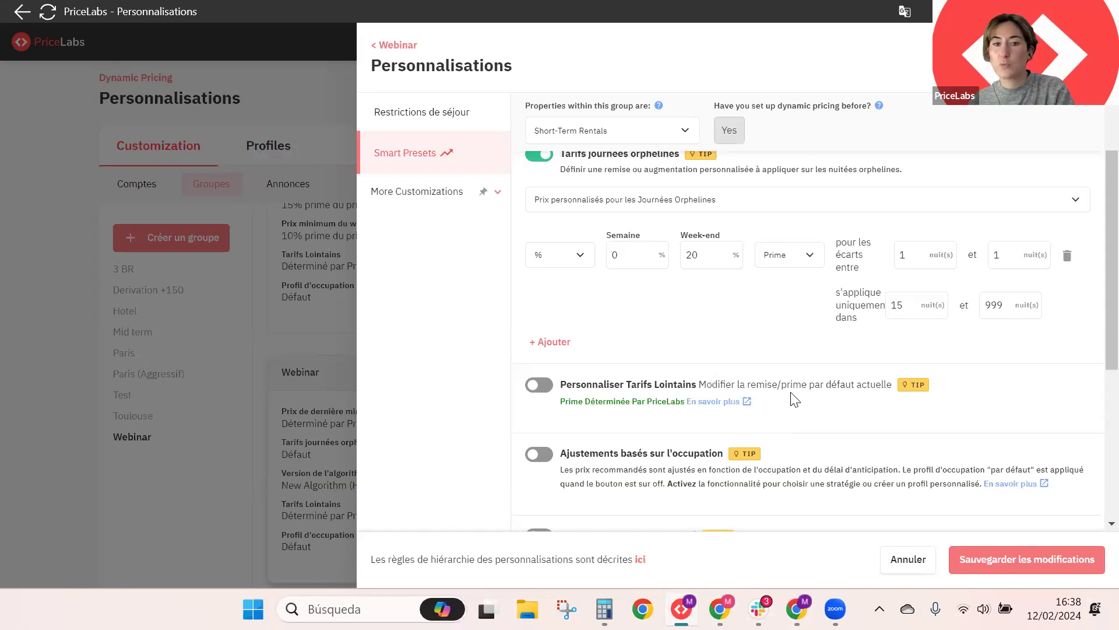
Step: Try the % Graduel option for custom far-out rates (Tarifs Lointains) and switch the customization back off
left_click(537, 385)
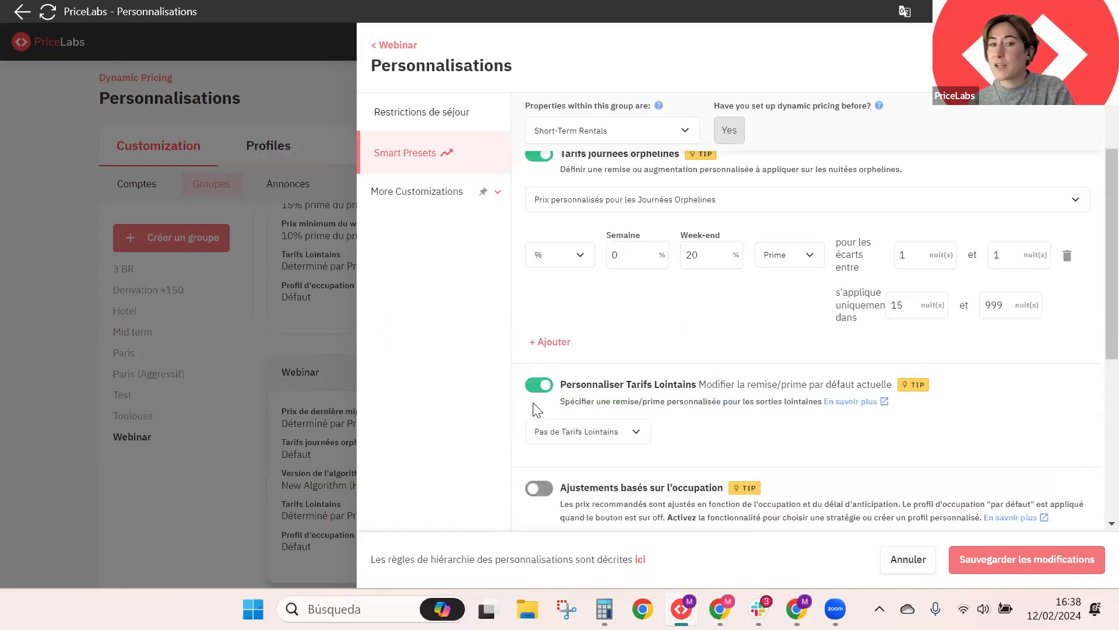
left_click(583, 436)
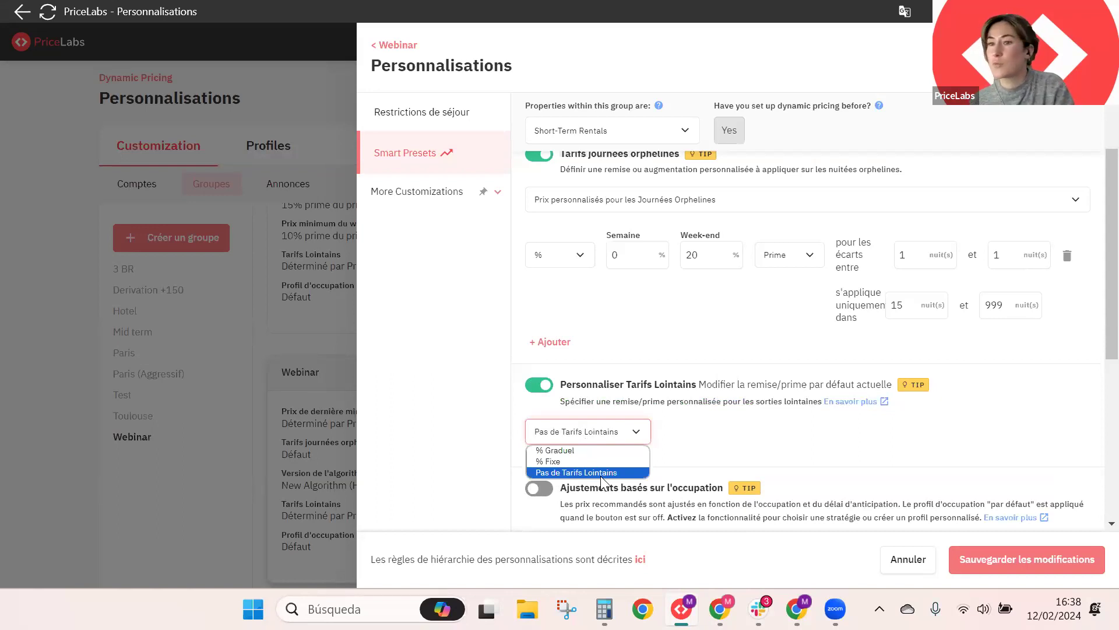
left_click(561, 451)
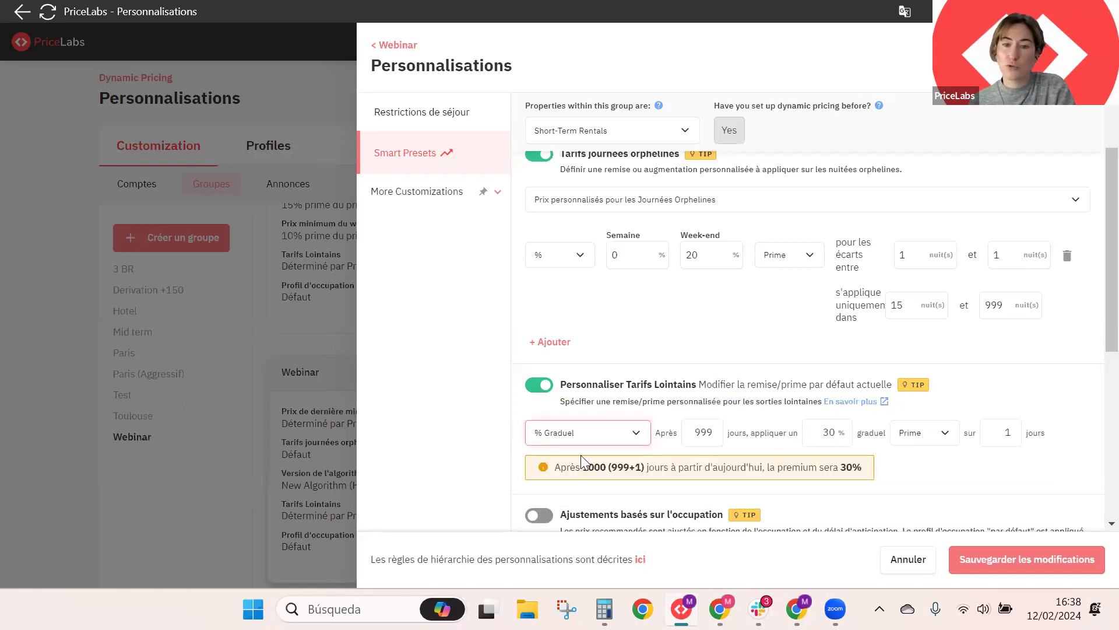
left_click(540, 384)
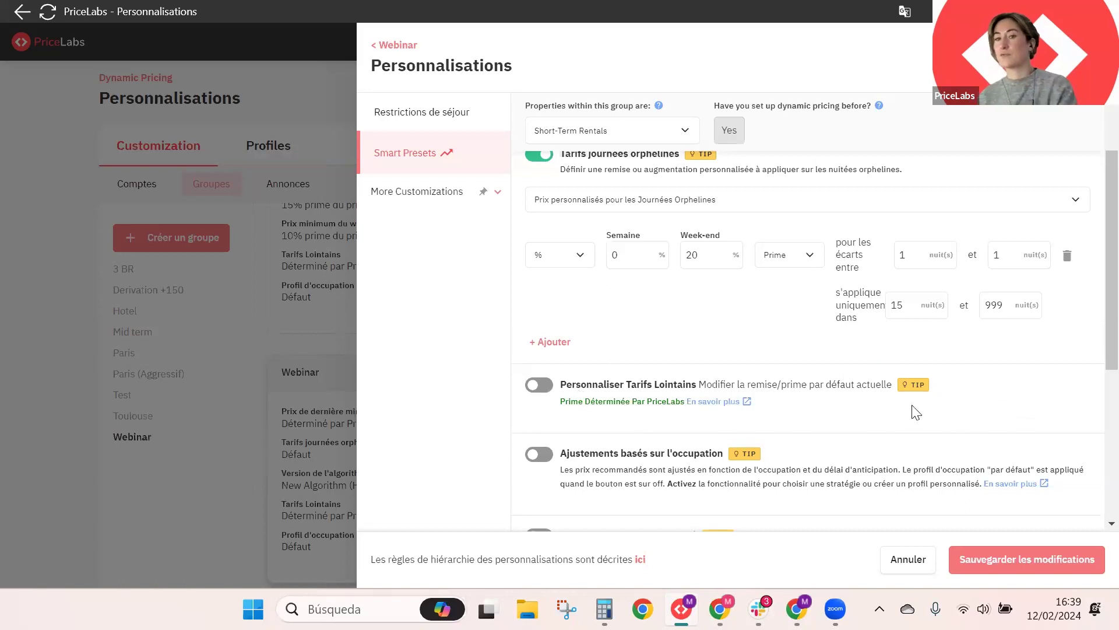
Step: Enable occupancy-based adjustments (Ajustements basés sur l'occupation) and load the Agressif preset in the profile editor
scroll(965, 390, "down", 2)
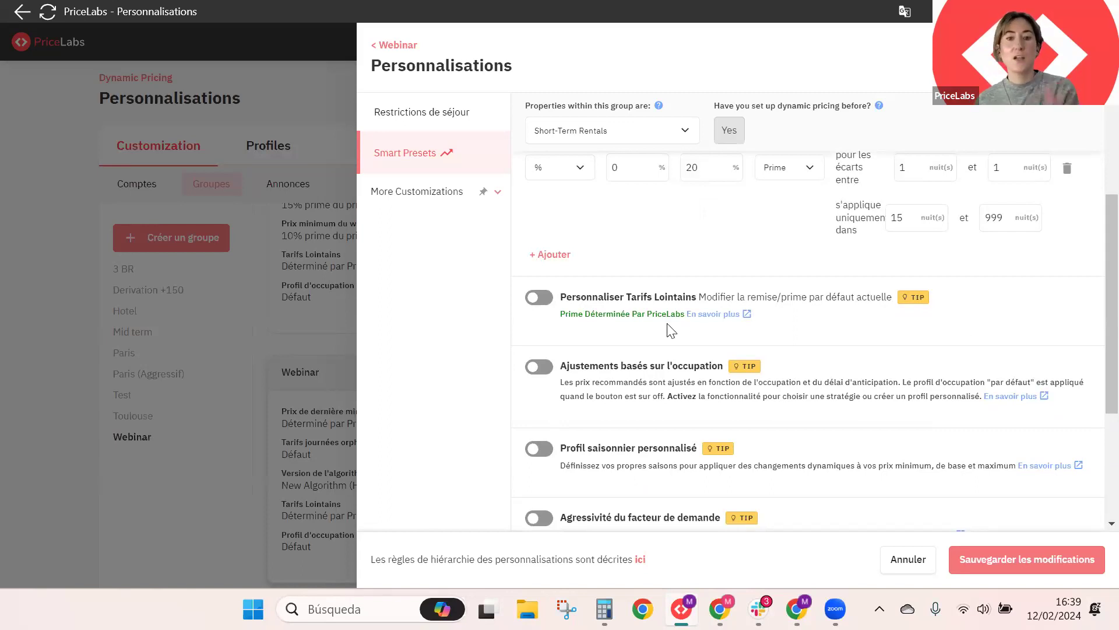
scroll(669, 339, "down", 2)
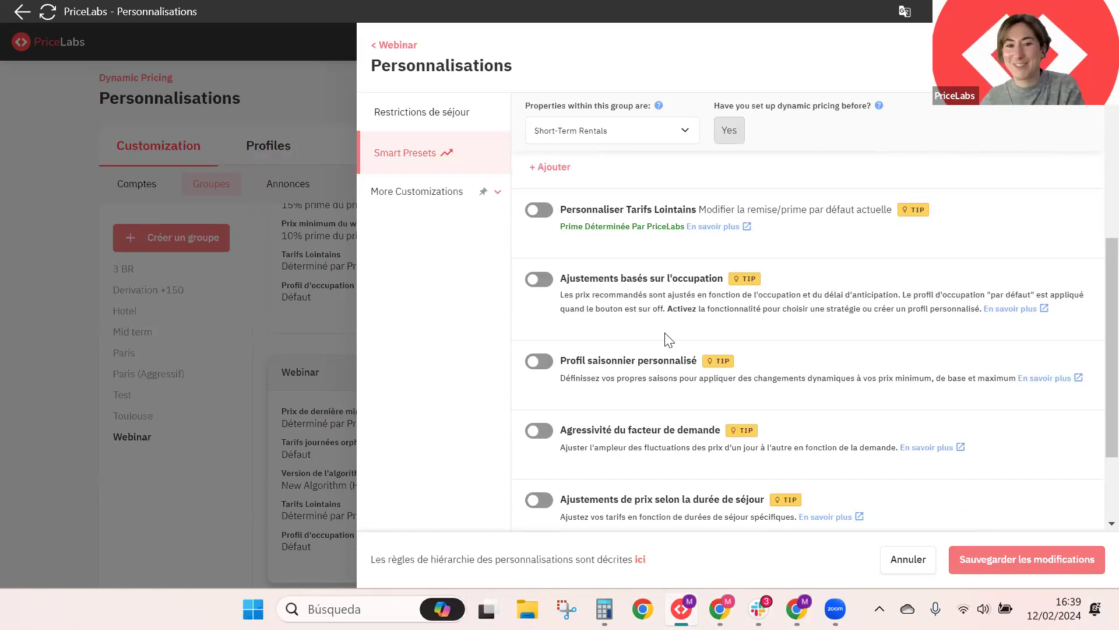
left_click(542, 282)
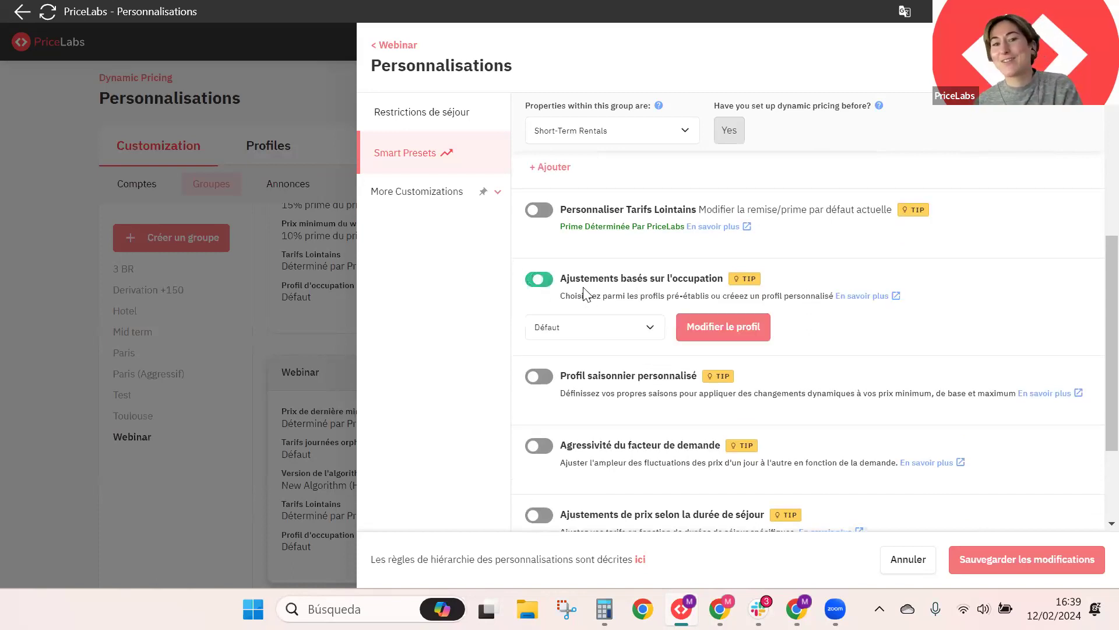
left_click(766, 328)
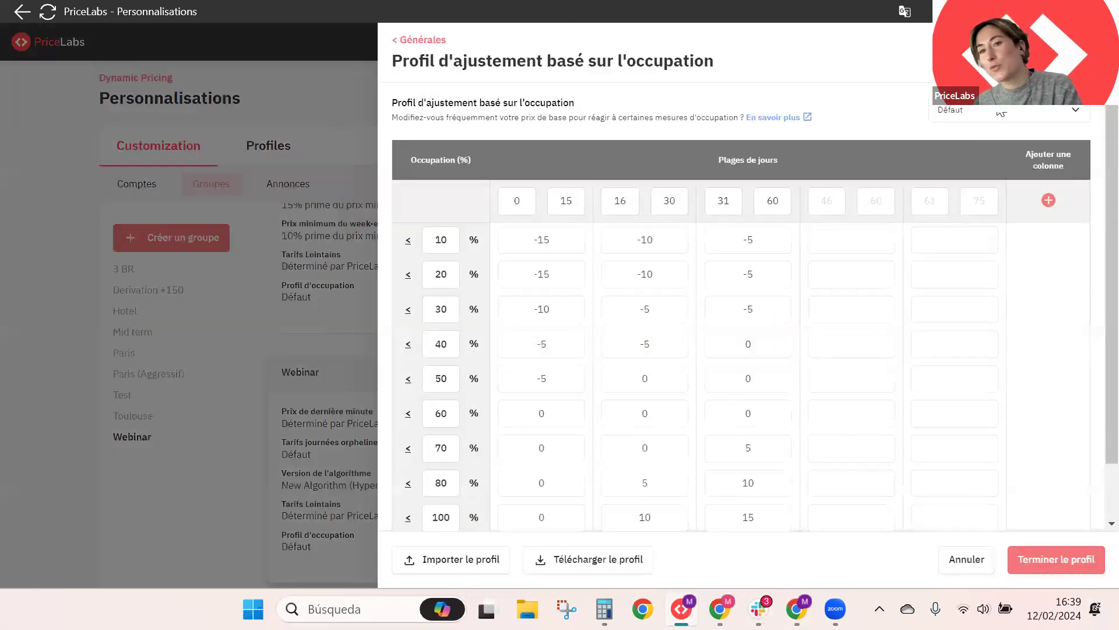
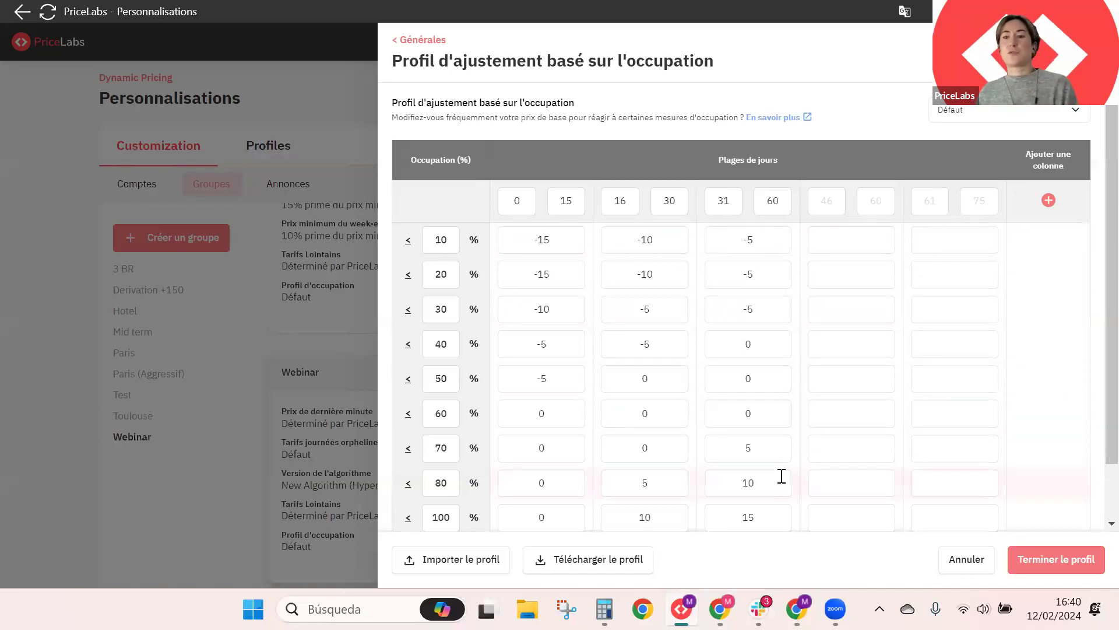
left_click(1018, 115)
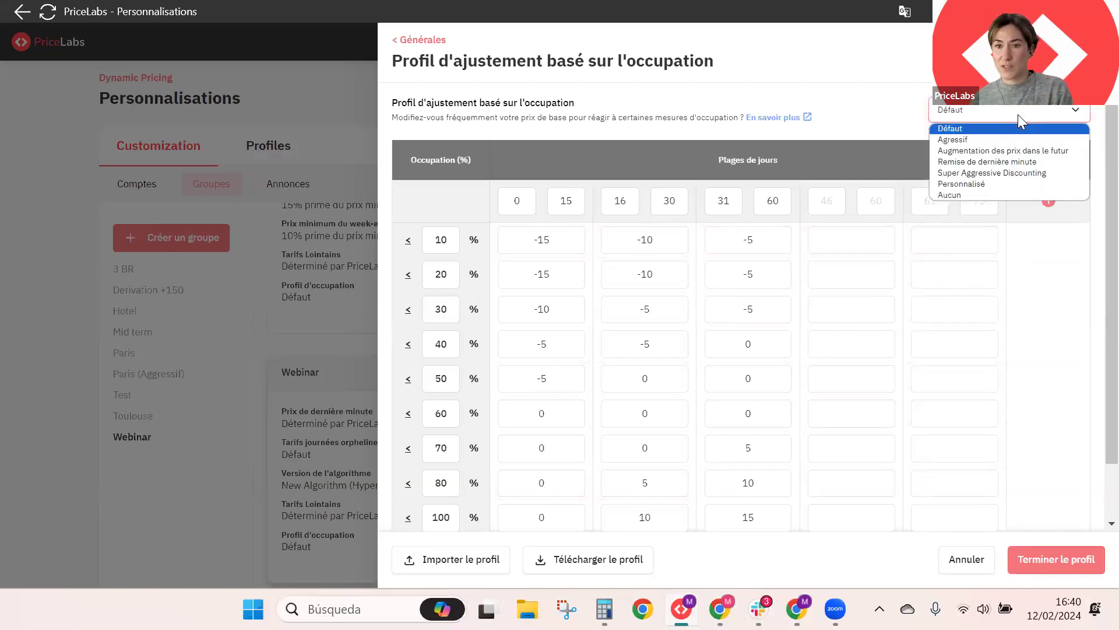
left_click(994, 138)
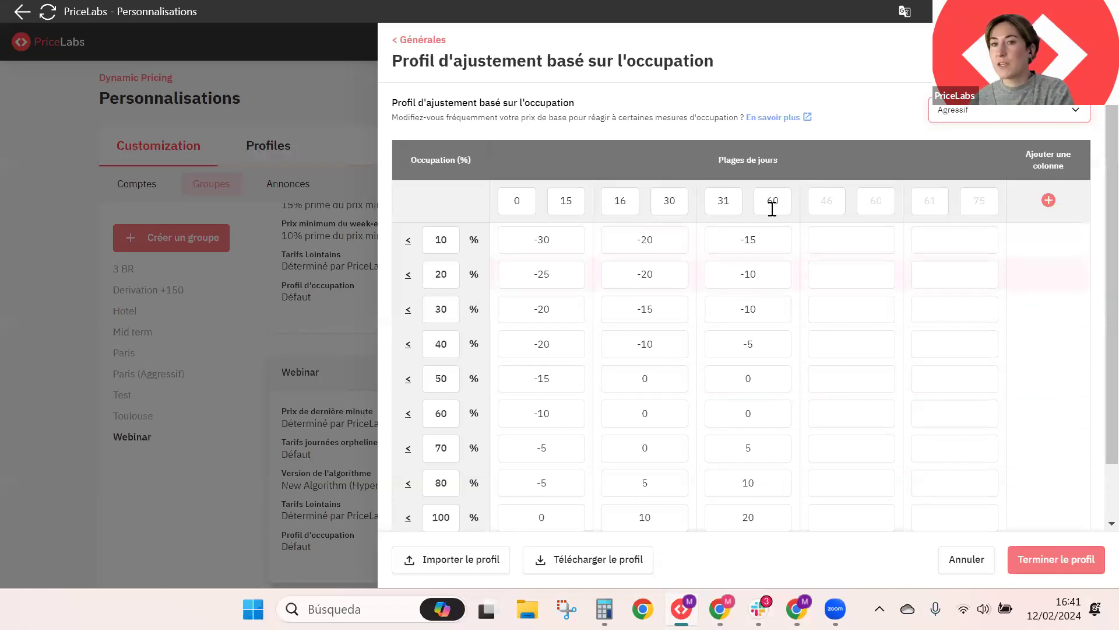
Step: Set the fourth day range of the occupancy adjustment profile to 61 to 90 days
left_click(823, 201)
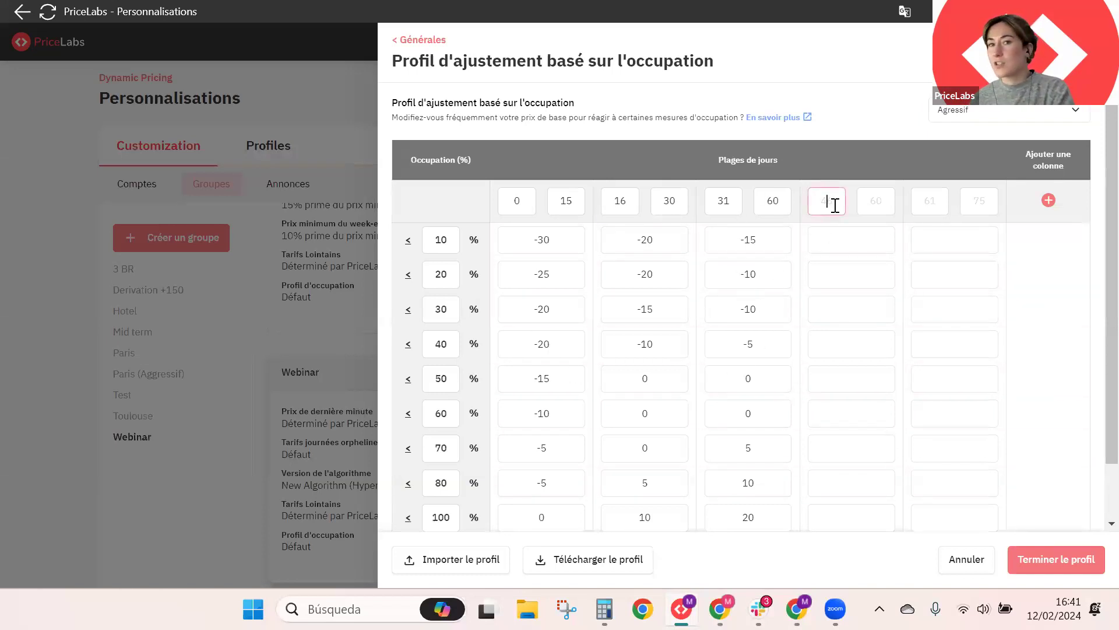
left_click(879, 198)
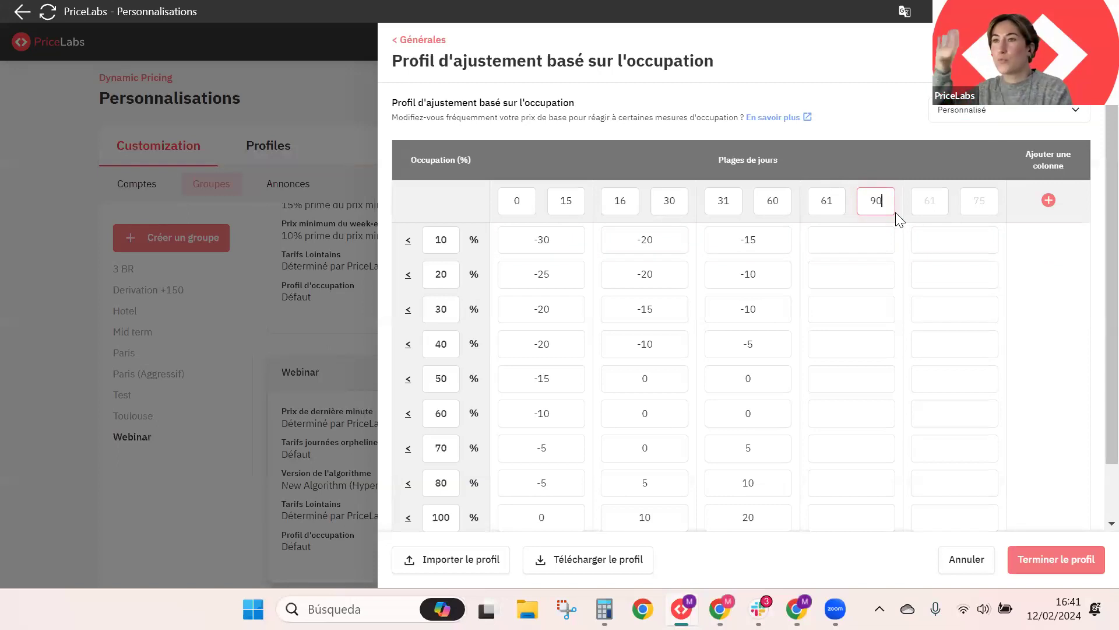
left_click(921, 204)
left_click(979, 200)
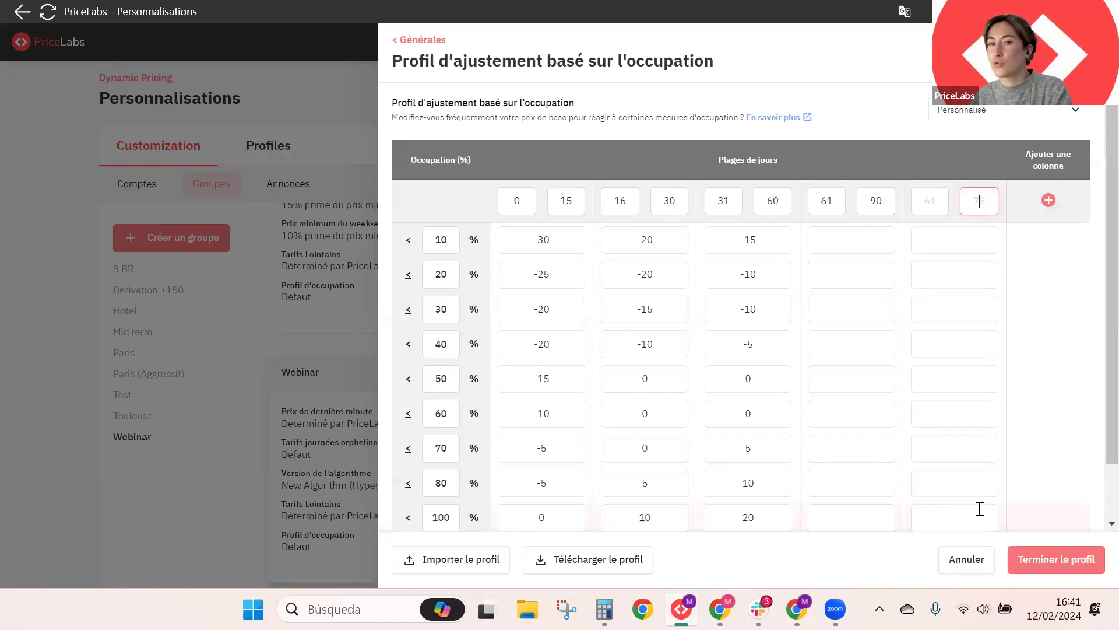
Step: Go through the empty adjustment cells, discard the occupancy profile edits, and switch occupancy-based adjustments off
left_click(832, 252)
left_click(834, 306)
left_click(869, 416)
left_click(886, 477)
left_click(956, 477)
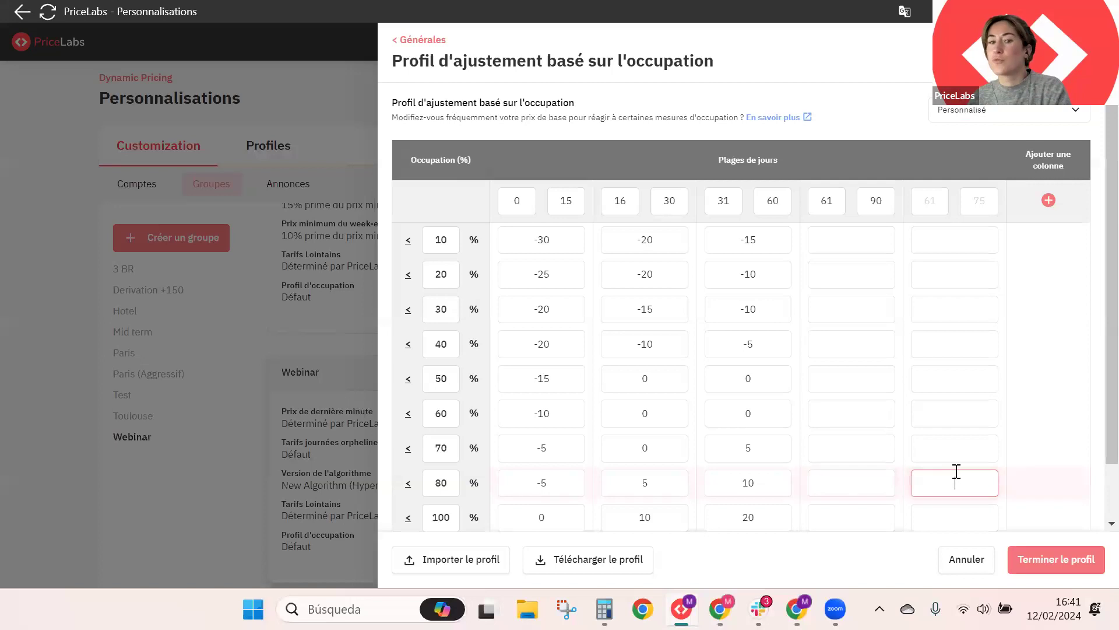
left_click(936, 307)
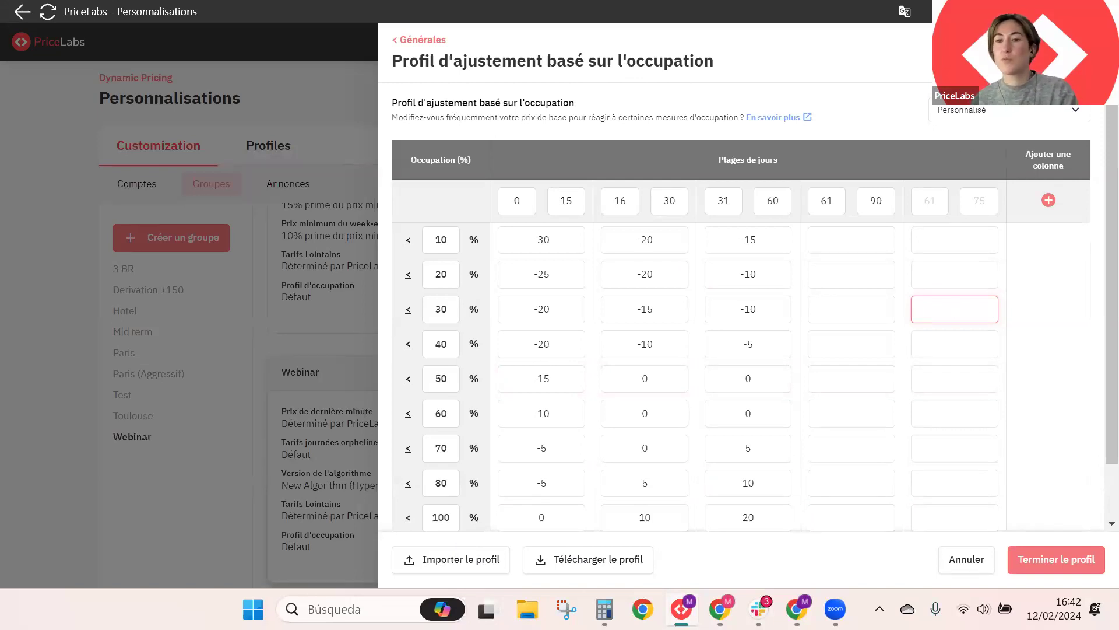
key("Escape")
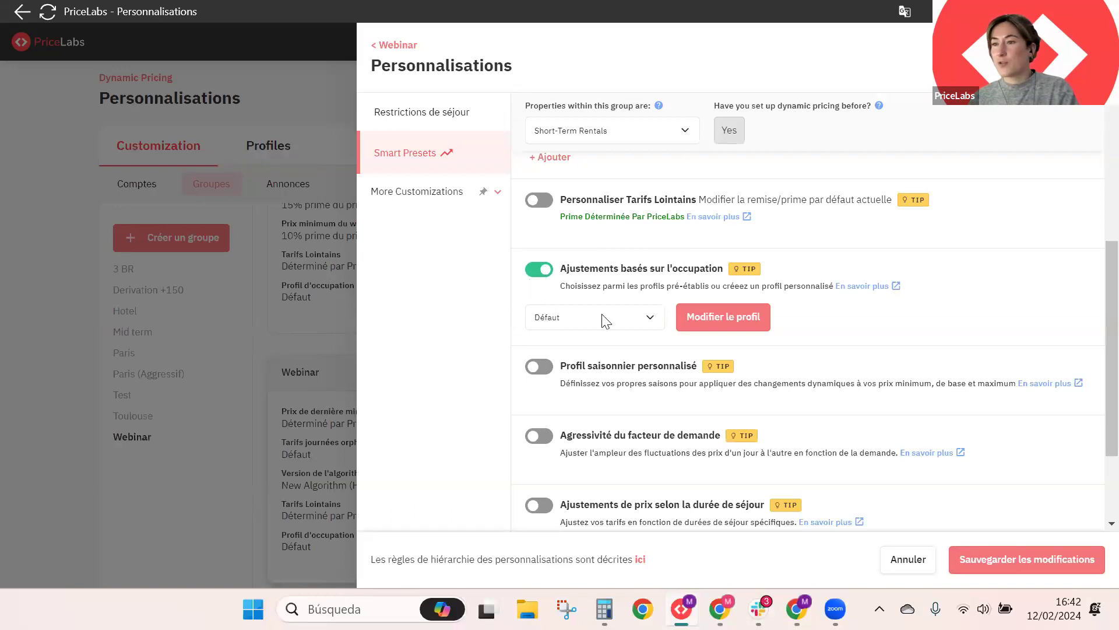
left_click(547, 273)
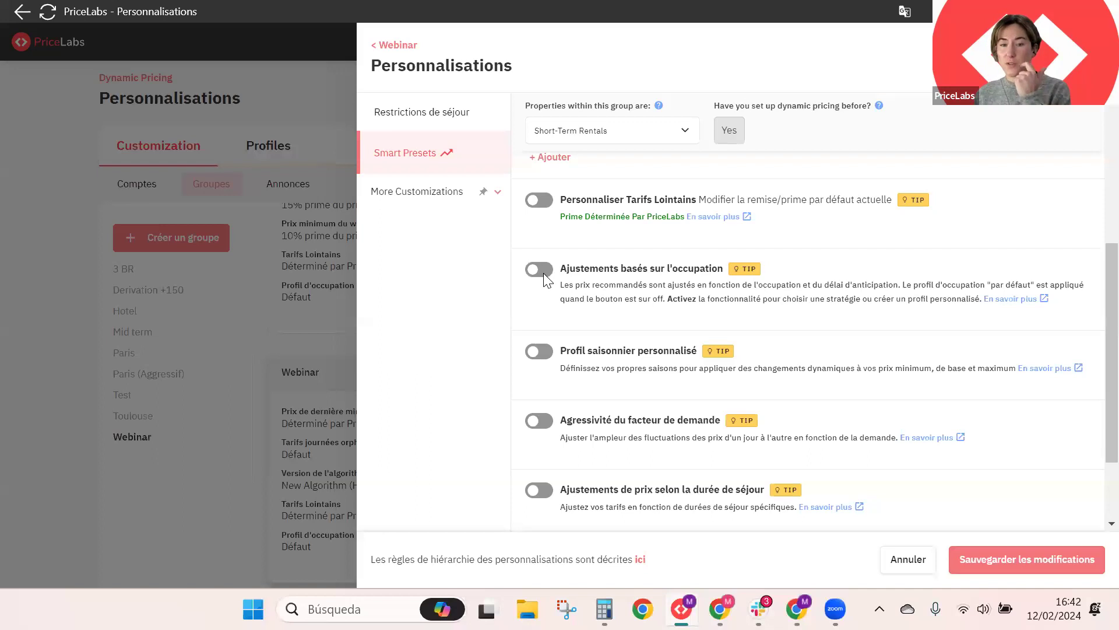
Step: Enable the custom seasonal profile (Profil saisonnier personnalisé) and set it to use percentage changes (Pourcentage)
left_click(540, 352)
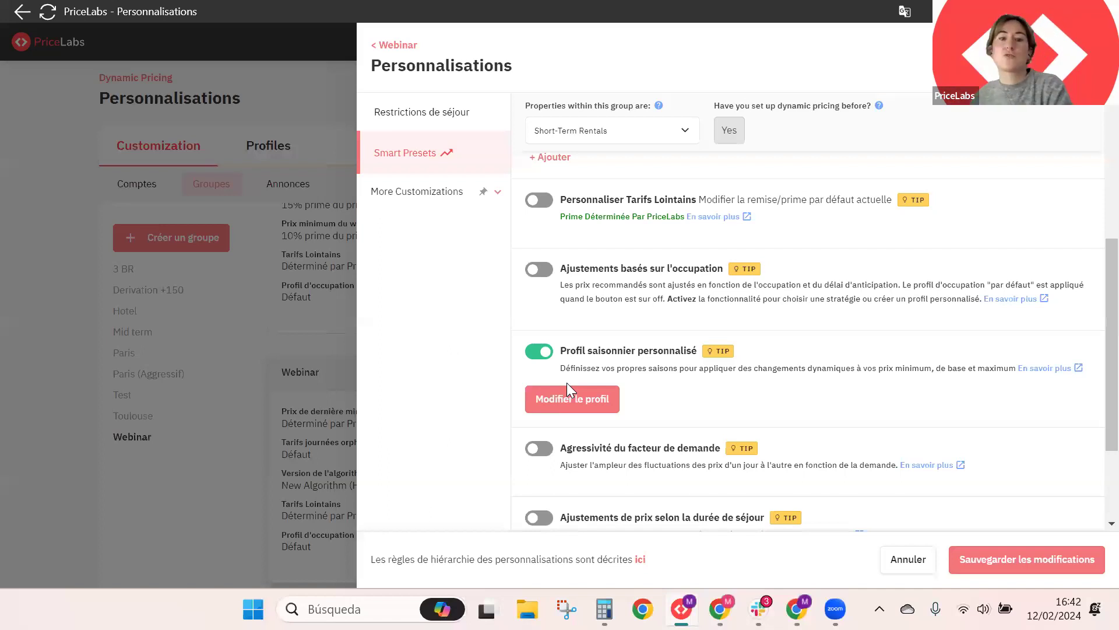
left_click(613, 394)
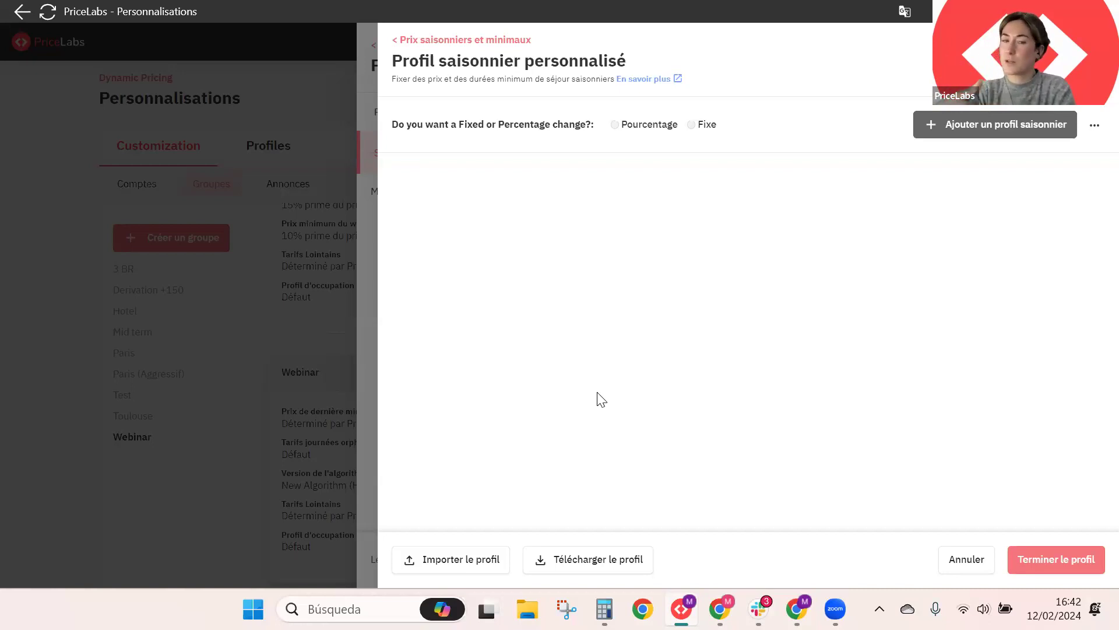
left_click(639, 127)
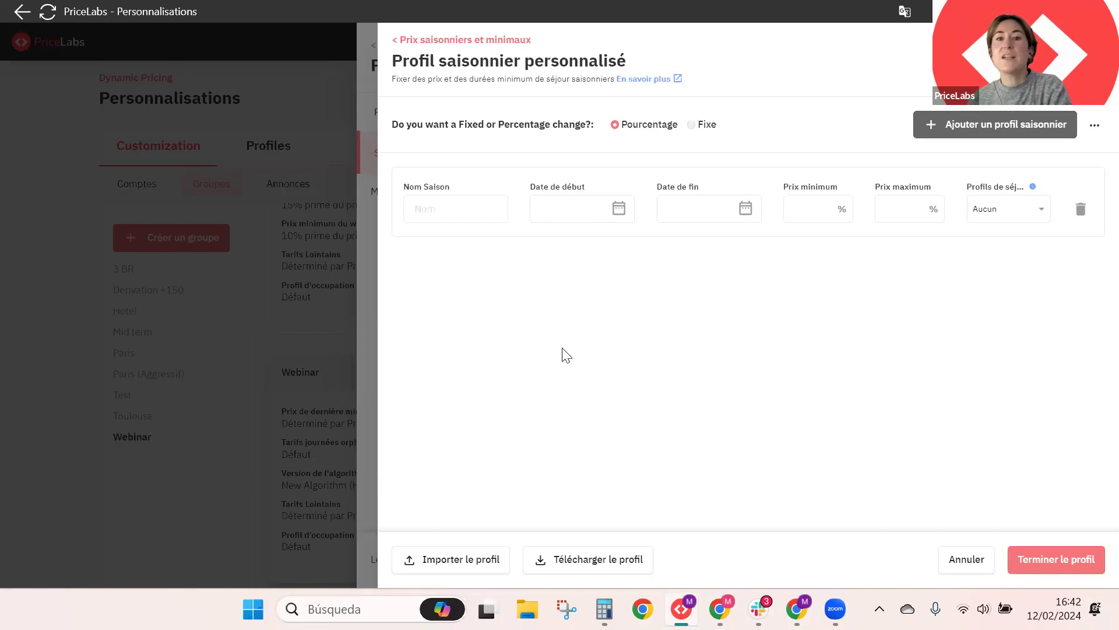
Step: Name the season "Haute saison" and set its dates from Jul 01 to Aug 31
left_click(458, 212)
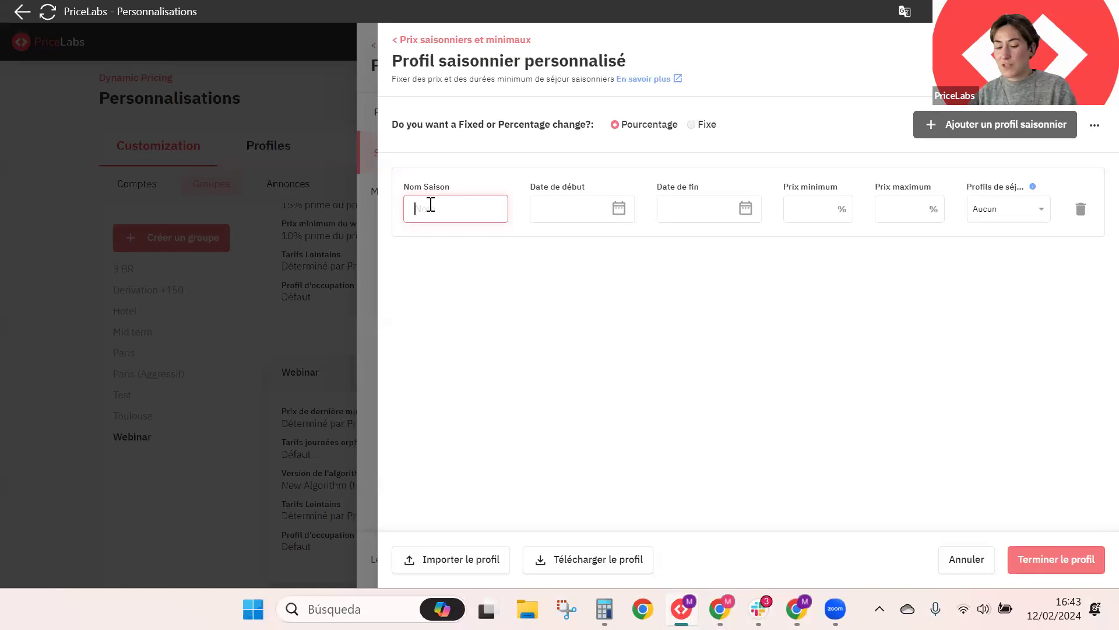
type("Haute saison")
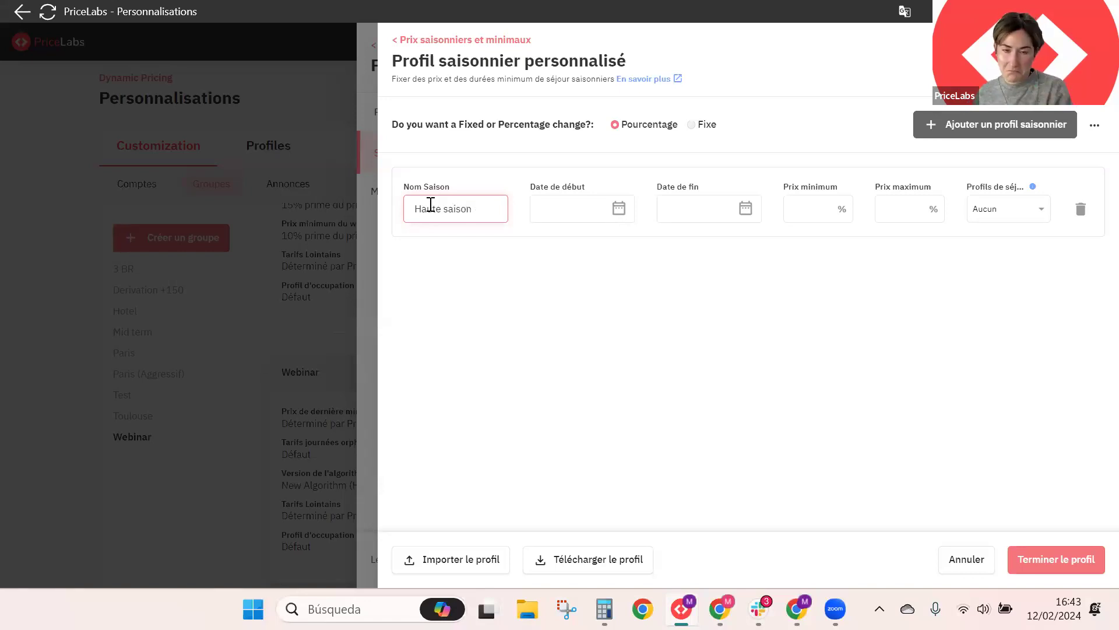
left_click(555, 211)
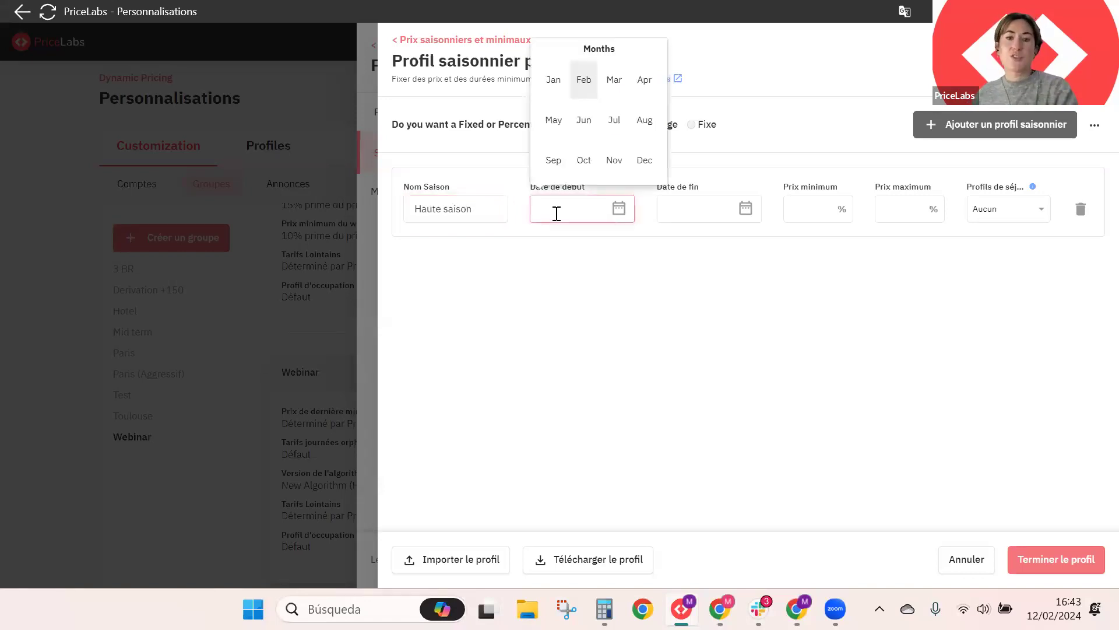
left_click(611, 120)
left_click(565, 90)
left_click(702, 212)
left_click(771, 121)
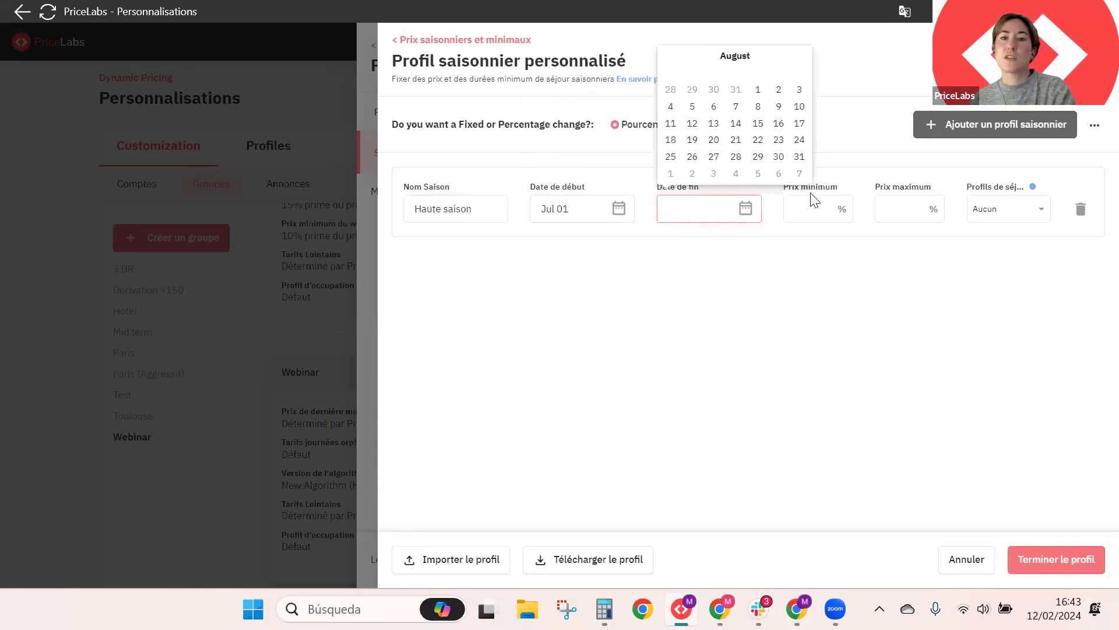
left_click(800, 156)
left_click(807, 325)
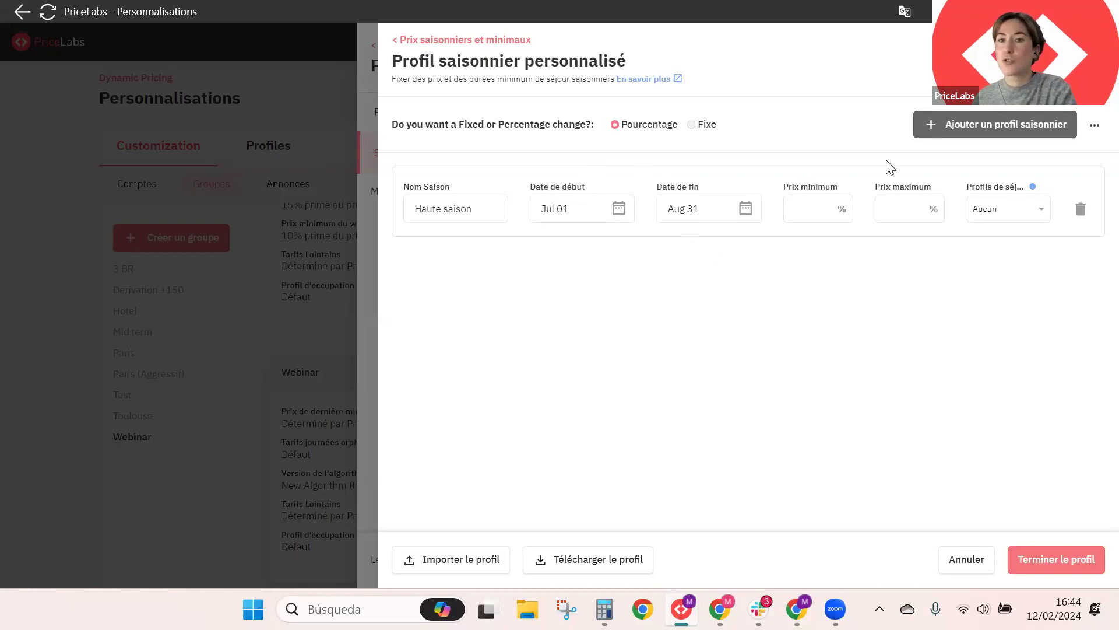
Step: Try the 7 nights stay profile on Haute saison and reset it to Aucun
left_click(1008, 215)
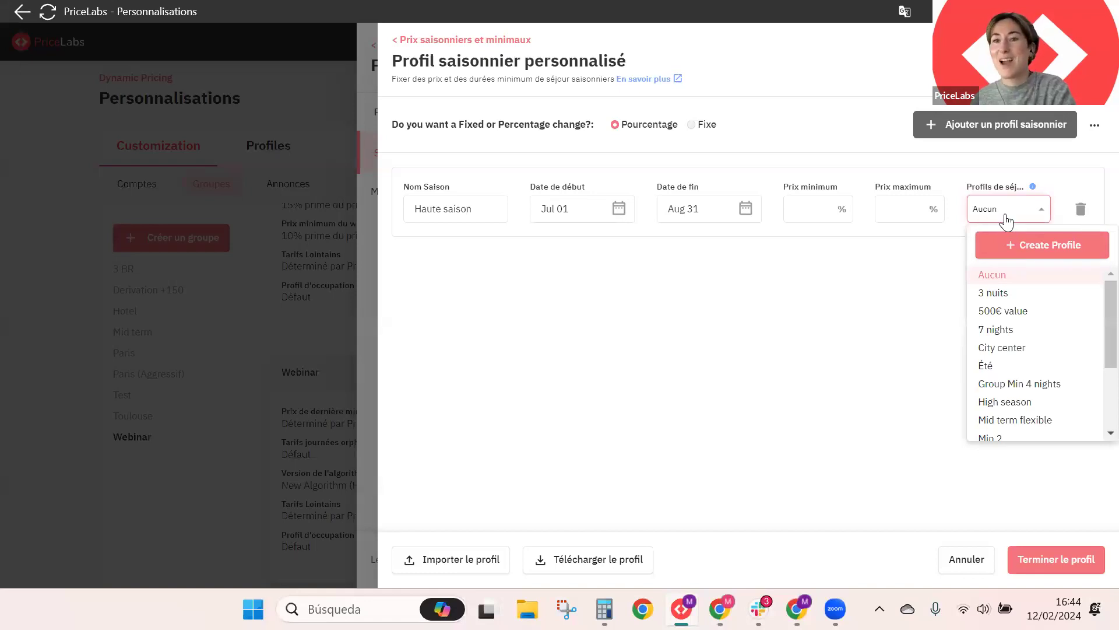
left_click(1003, 335)
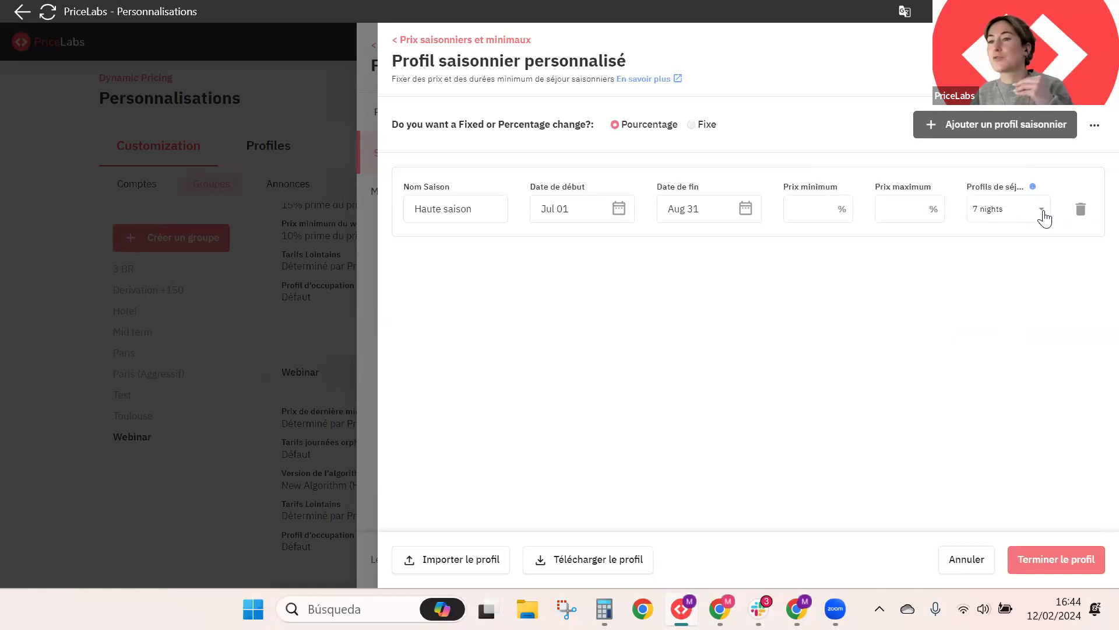
left_click(989, 216)
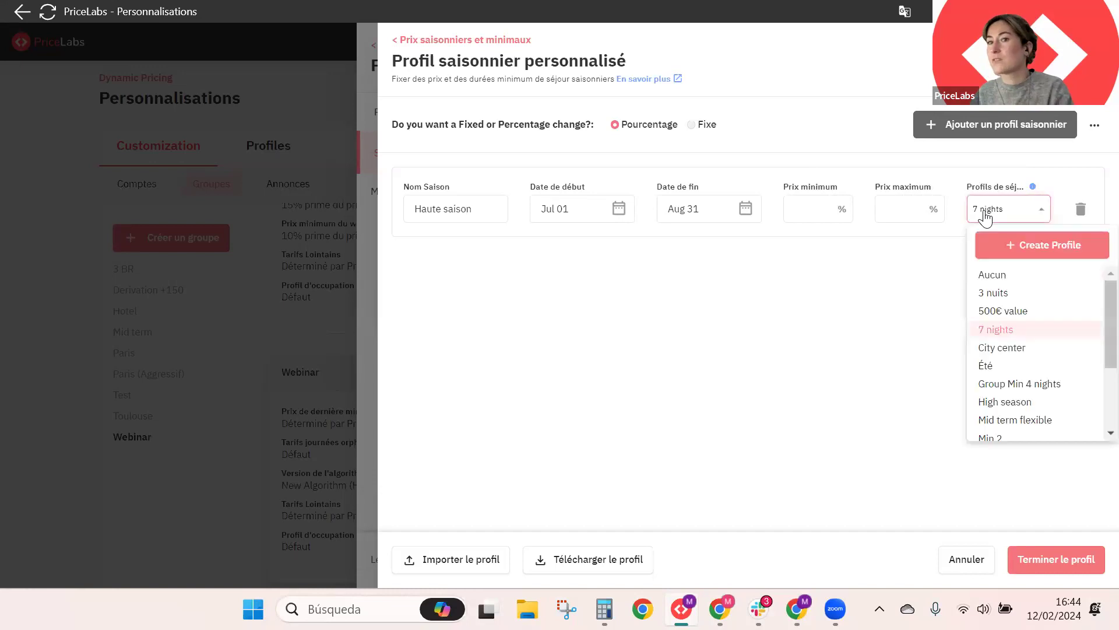
left_click(992, 330)
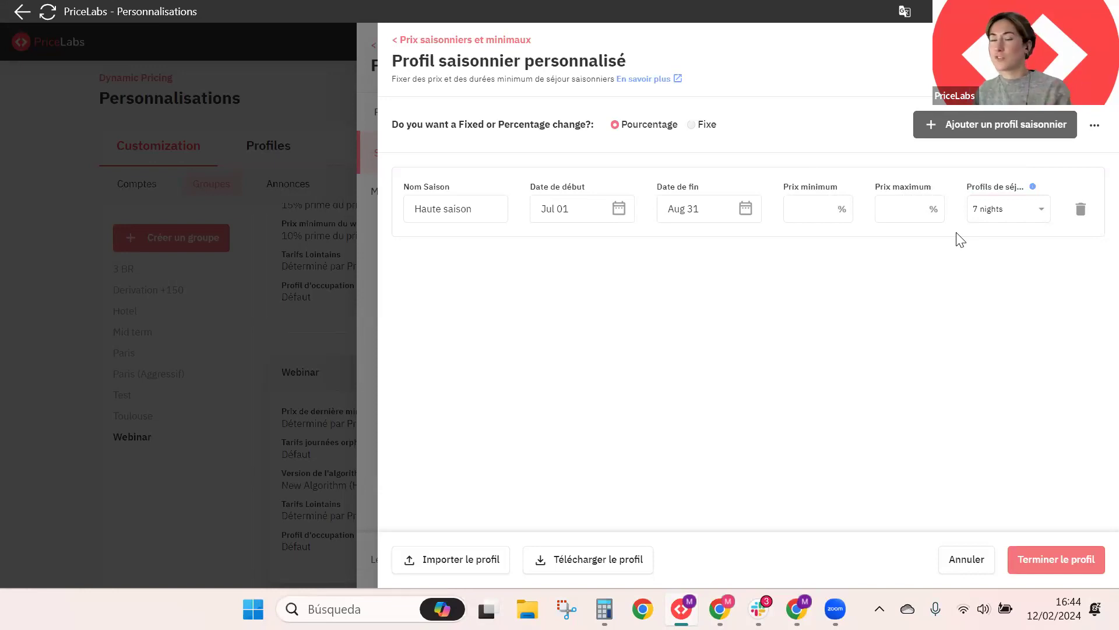
left_click(998, 220)
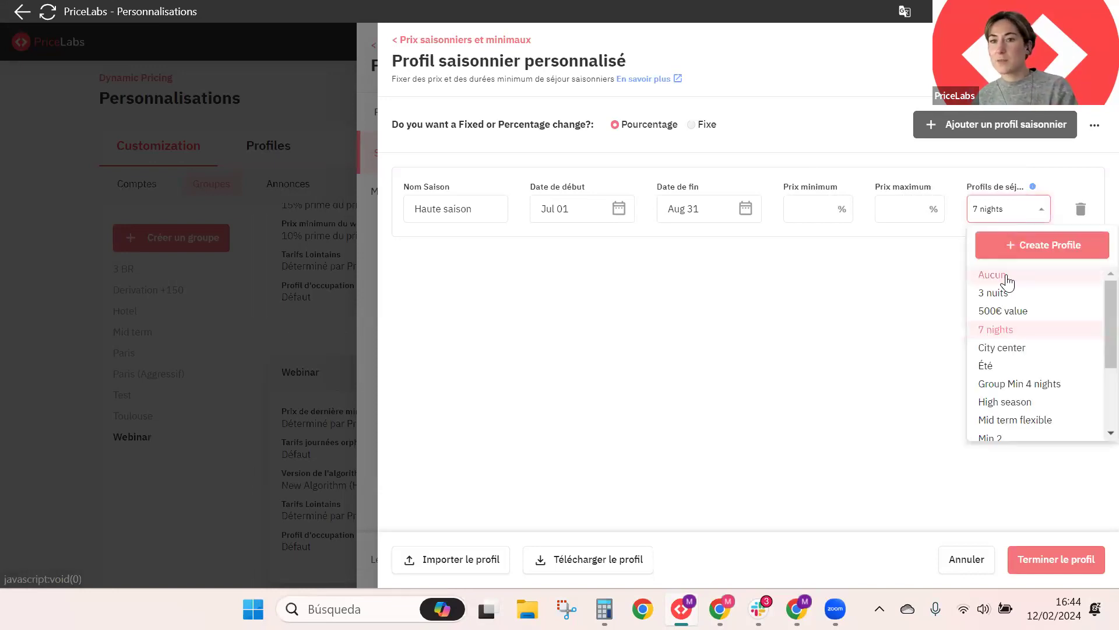
left_click(1008, 280)
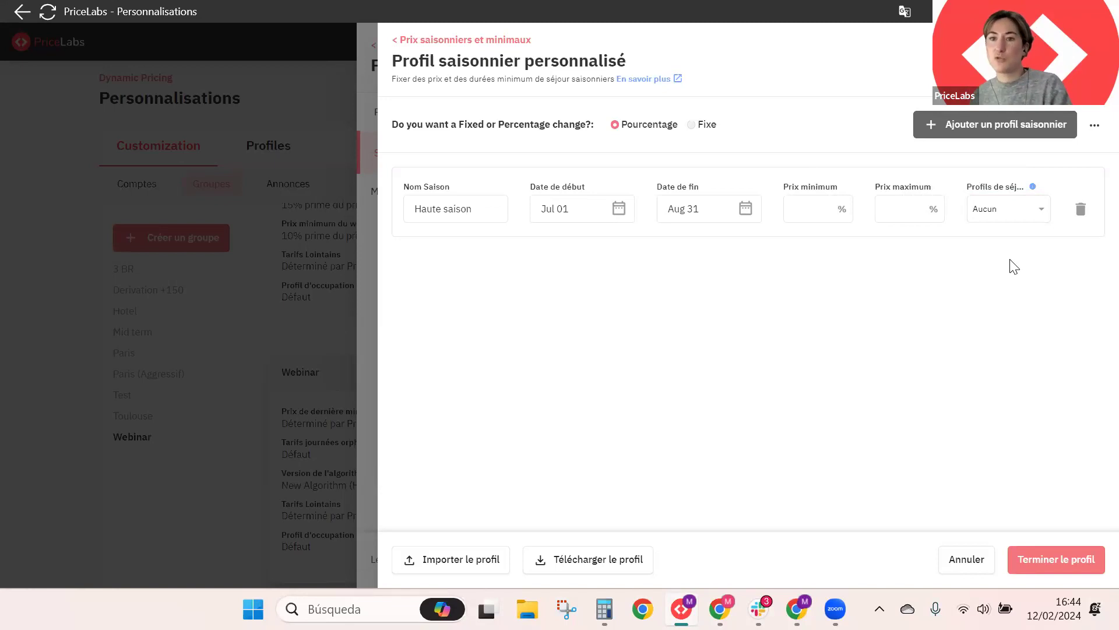
Step: Set the minimum price of Haute saison to 20 %, finish the profile, and switch the custom seasonal profile off
left_click(814, 212)
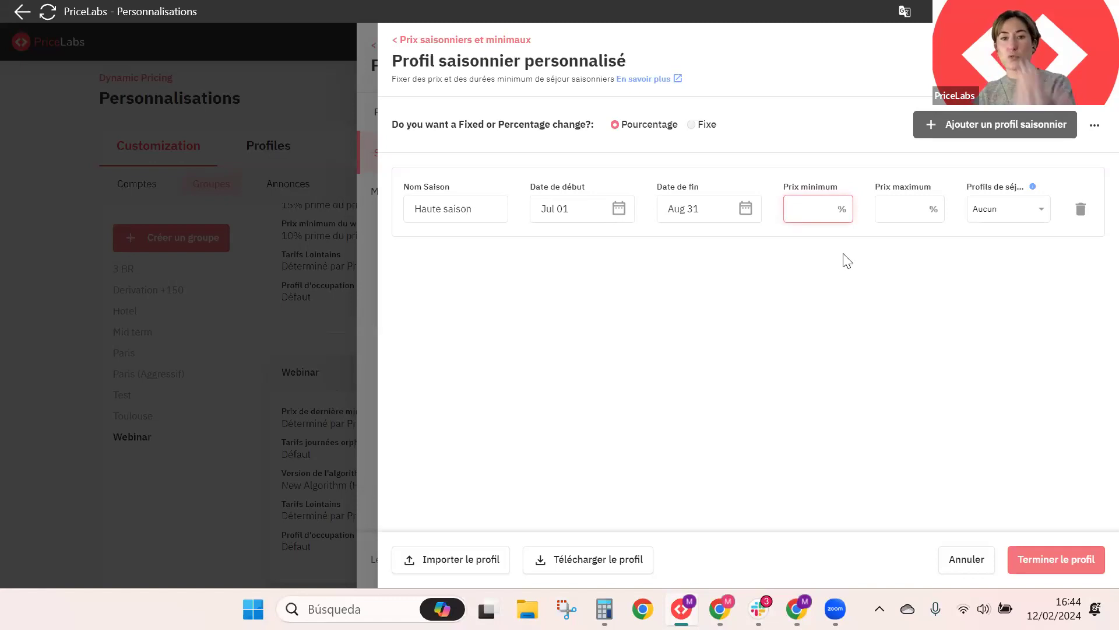
type("20")
left_click(848, 318)
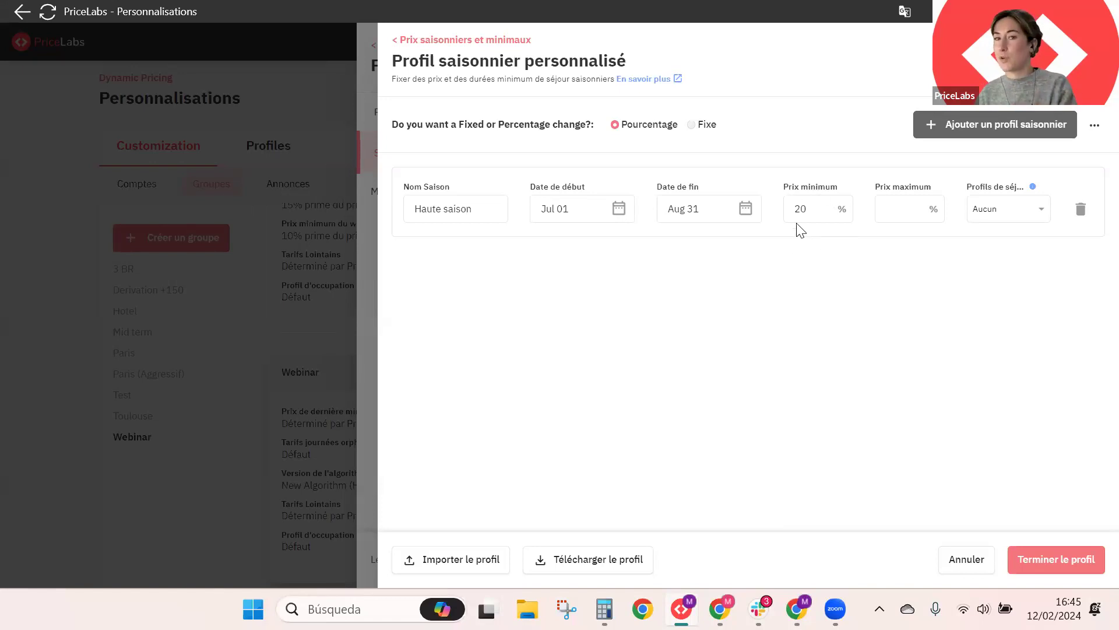
left_click(912, 216)
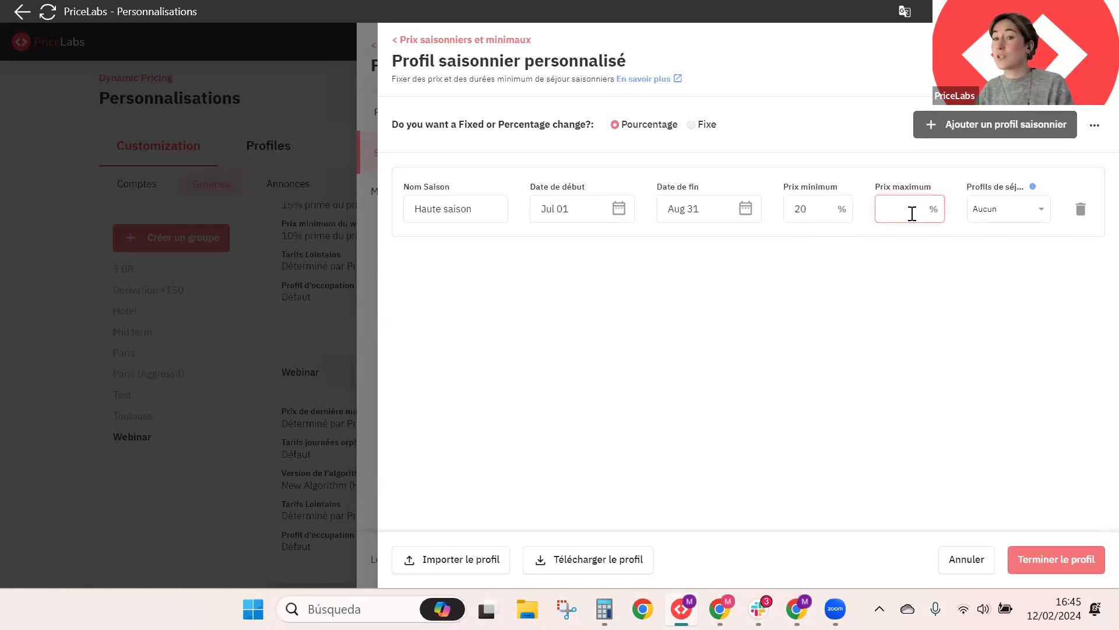
left_click(764, 258)
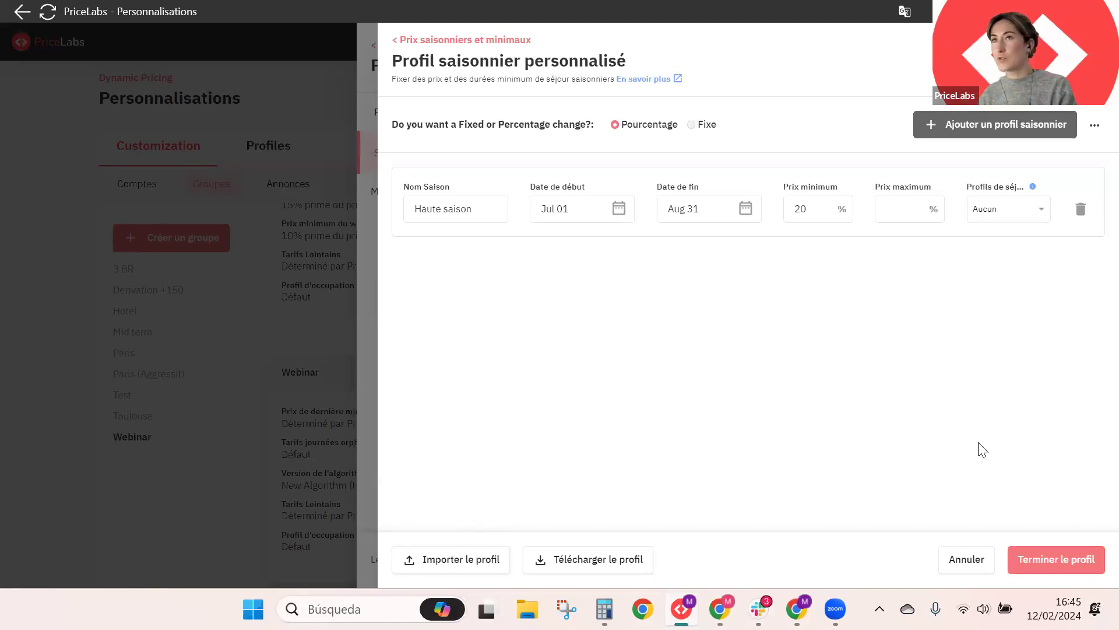
left_click(1057, 559)
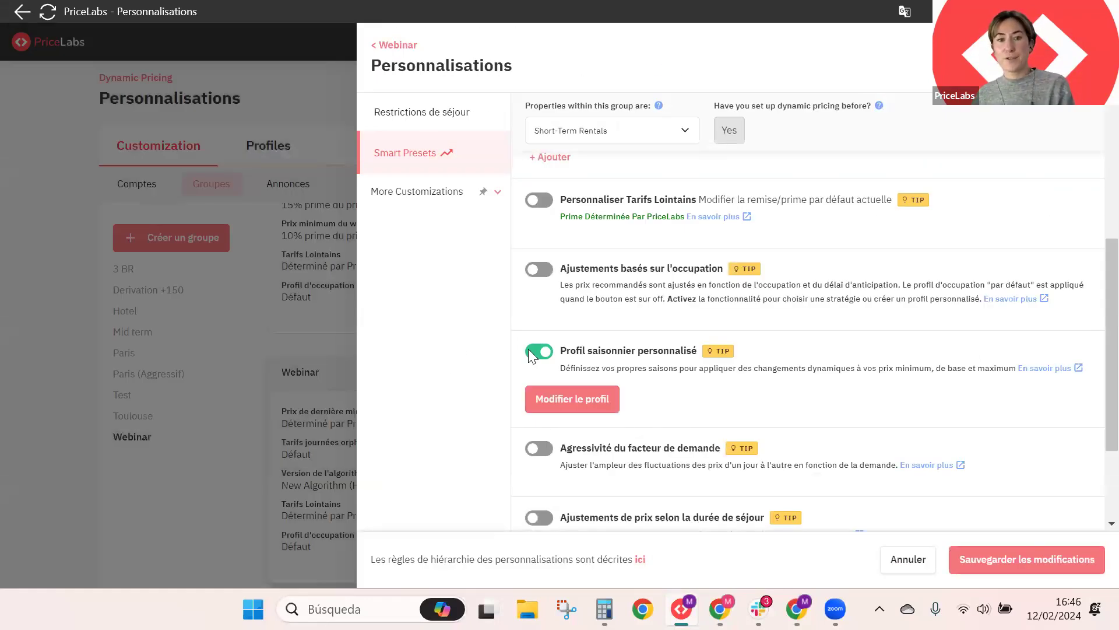
left_click(532, 354)
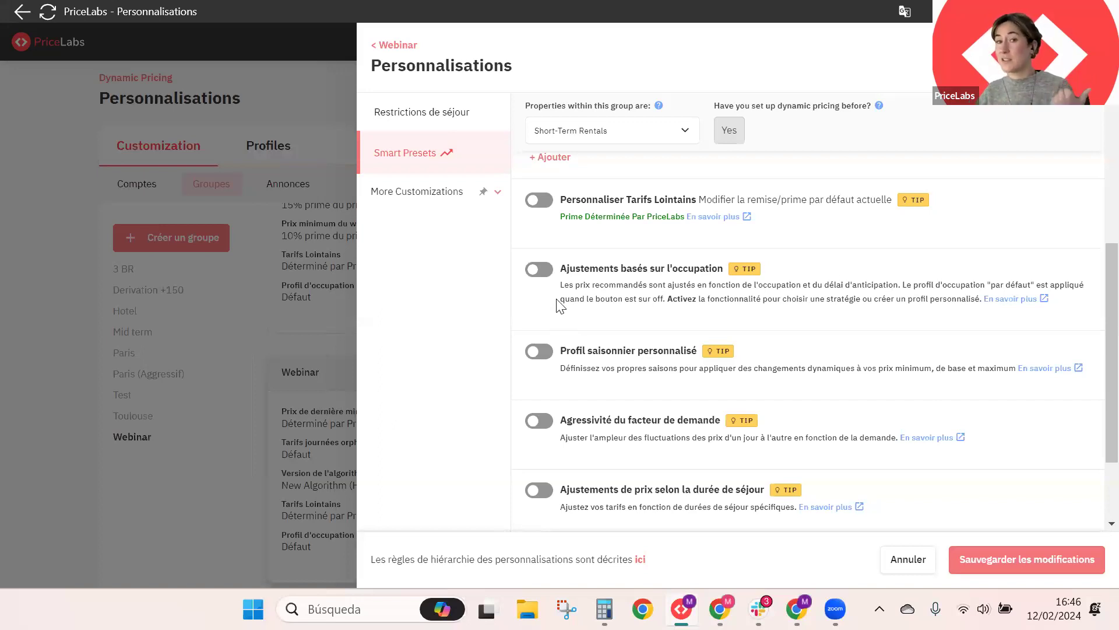
Step: Try the Agressif profile for occupancy-based adjustments and switch those adjustments off again
left_click(539, 272)
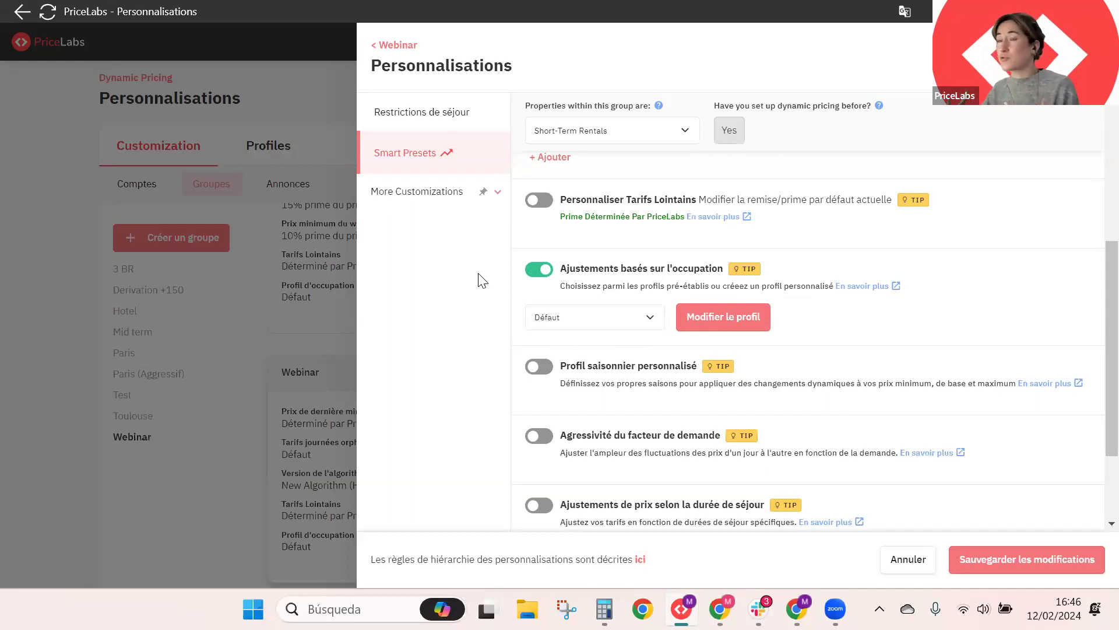
left_click(578, 319)
left_click(577, 344)
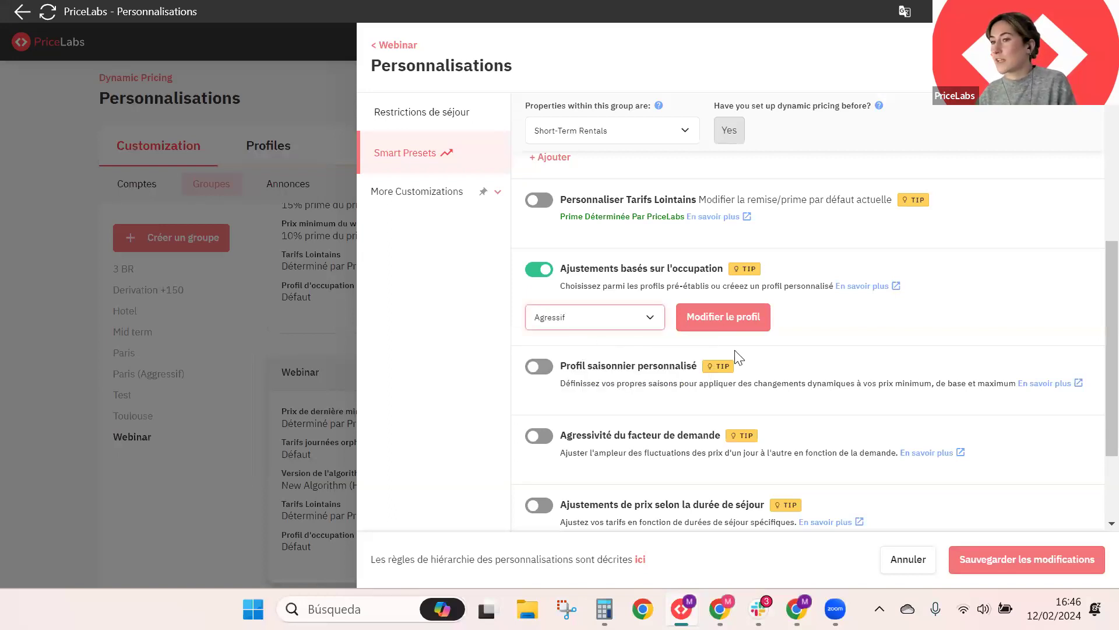
left_click(547, 270)
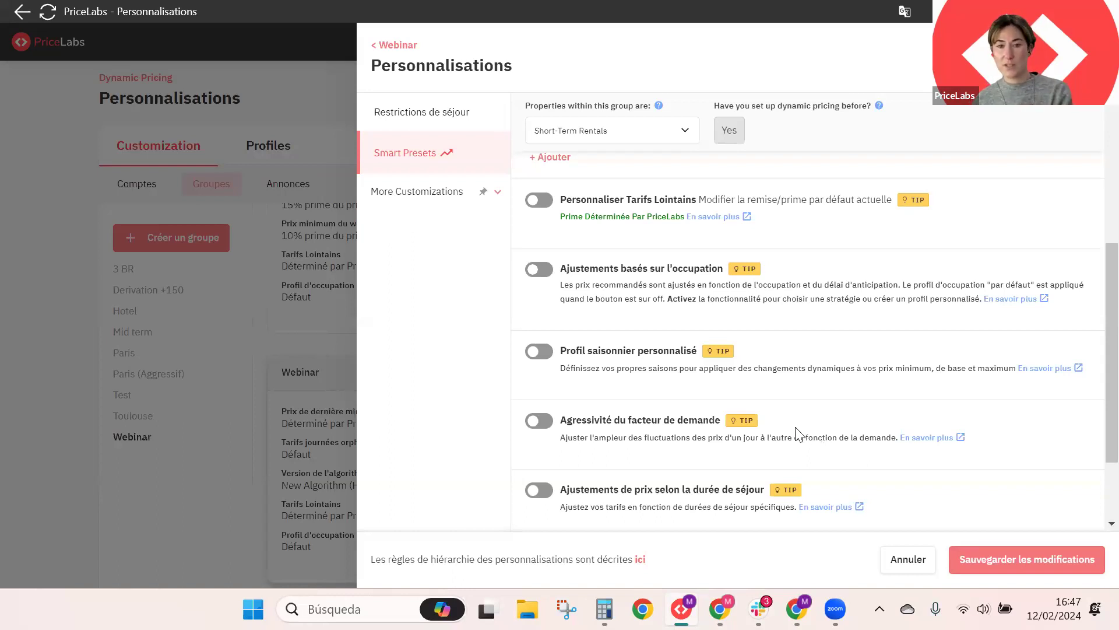
Step: Enable demand factor aggressiveness (Agressivité du facteur de demande) and try the Low and High levels
left_click(542, 420)
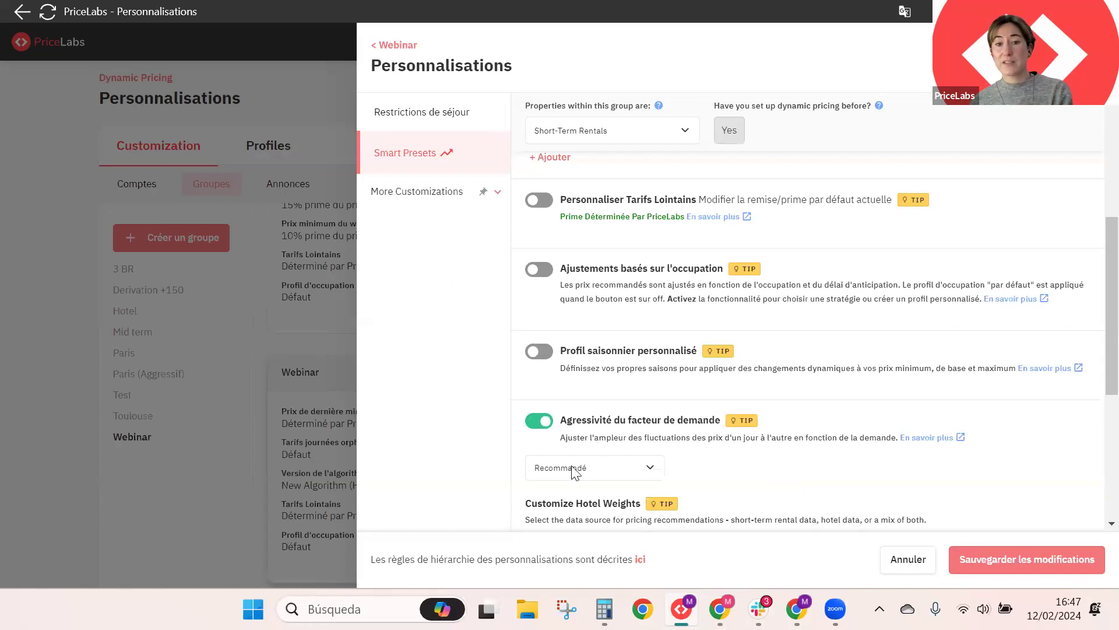
left_click(532, 420)
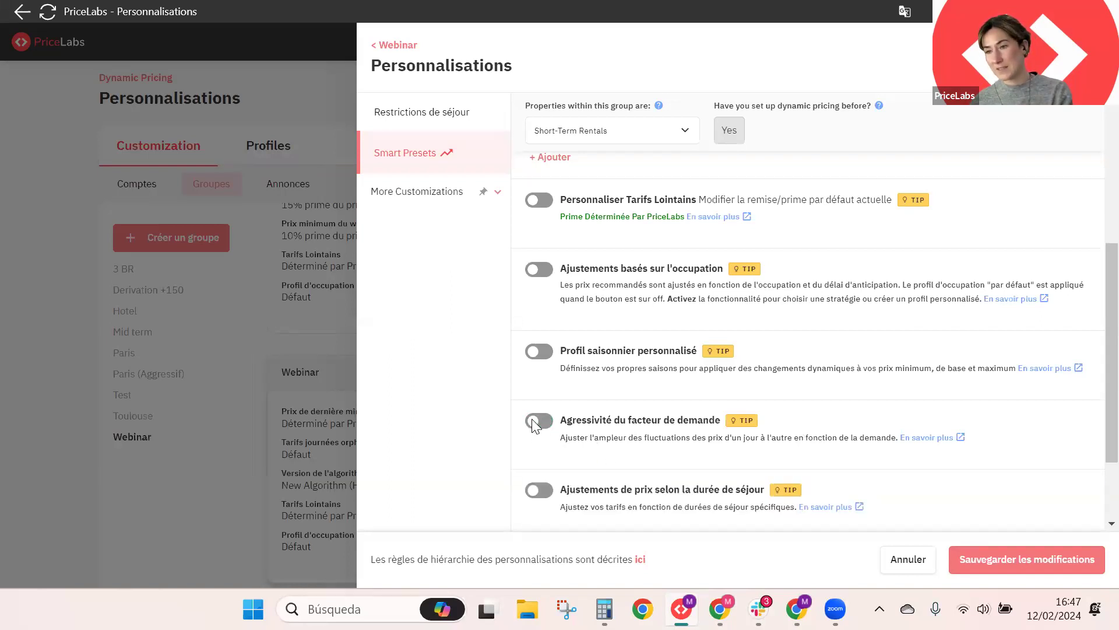
left_click(535, 421)
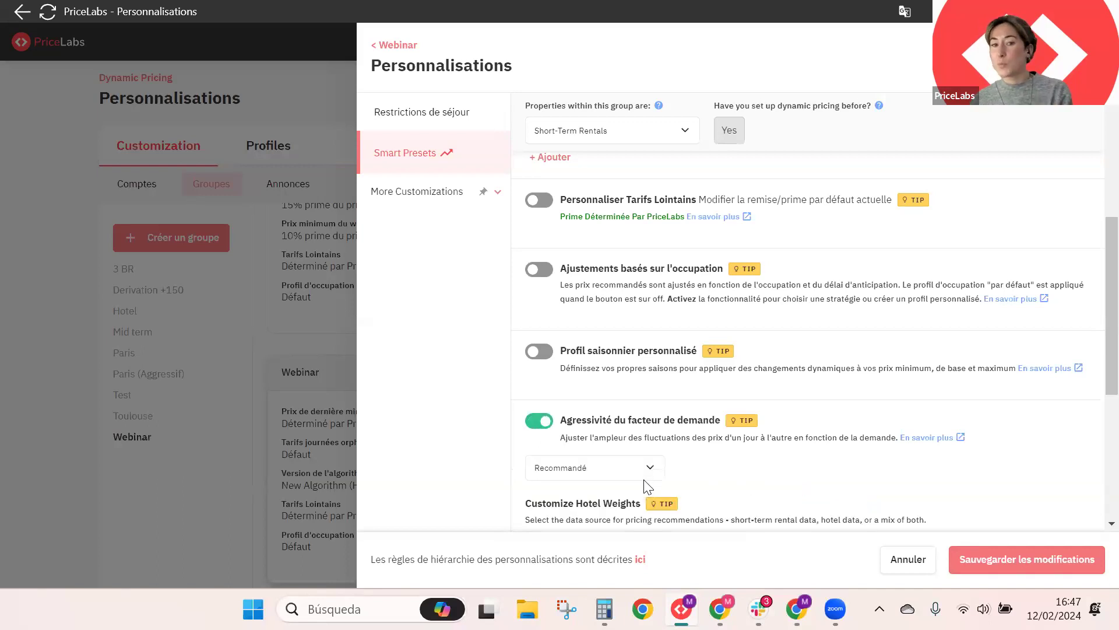
left_click(621, 473)
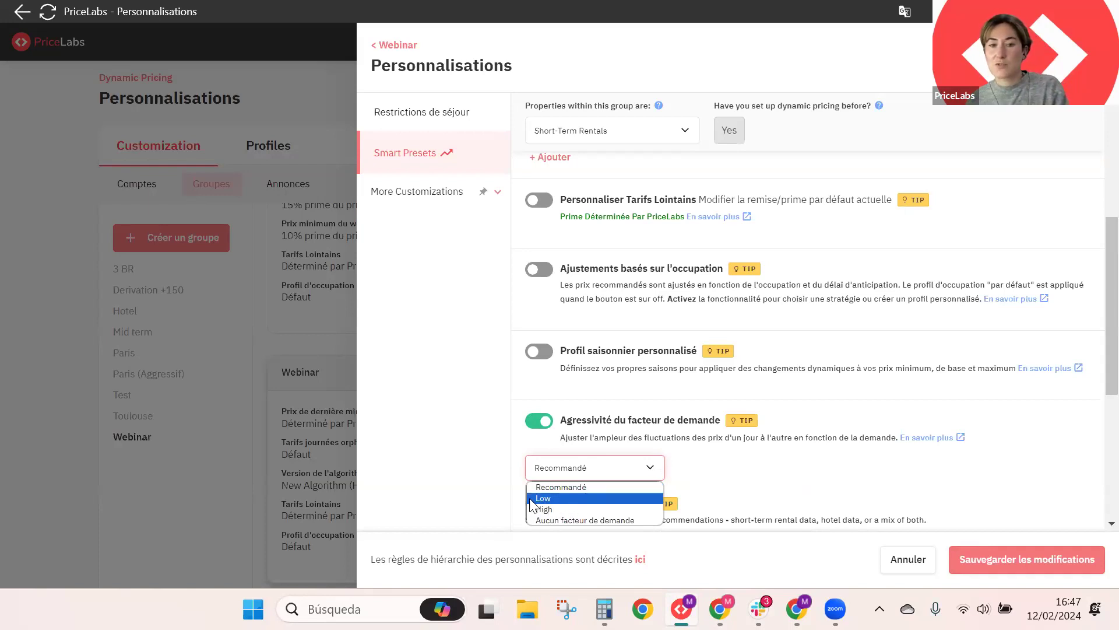
left_click(581, 503)
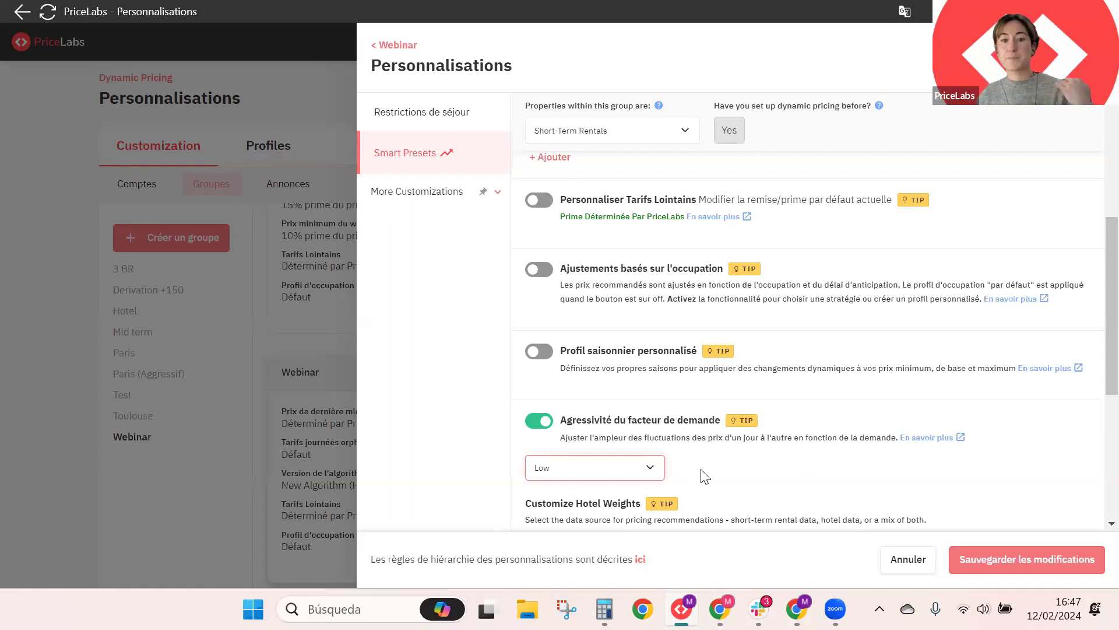
left_click(589, 467)
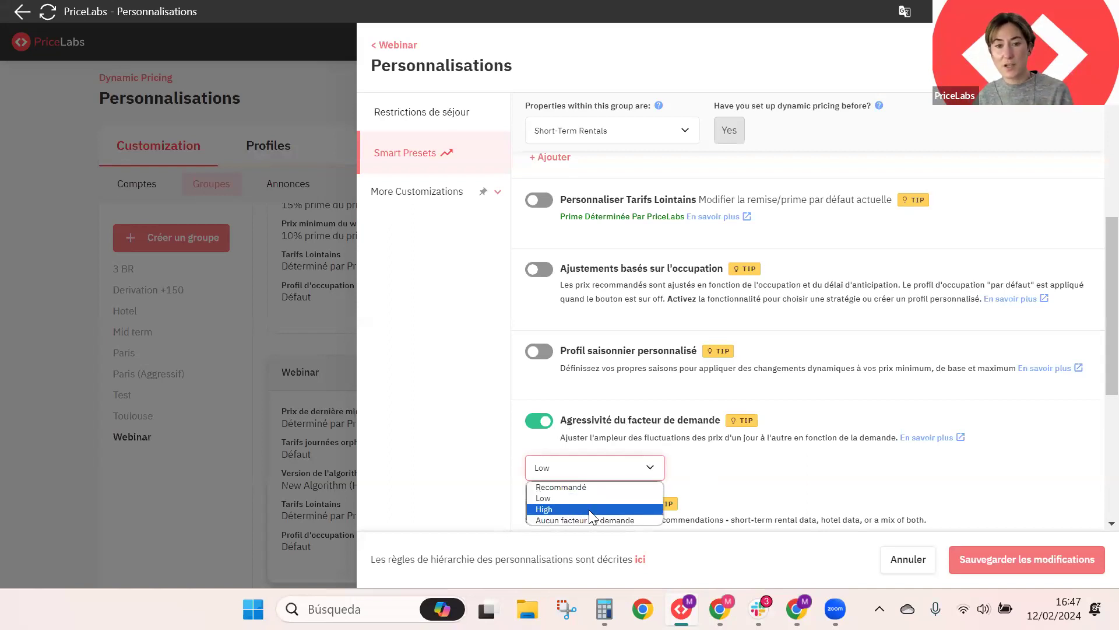
left_click(589, 509)
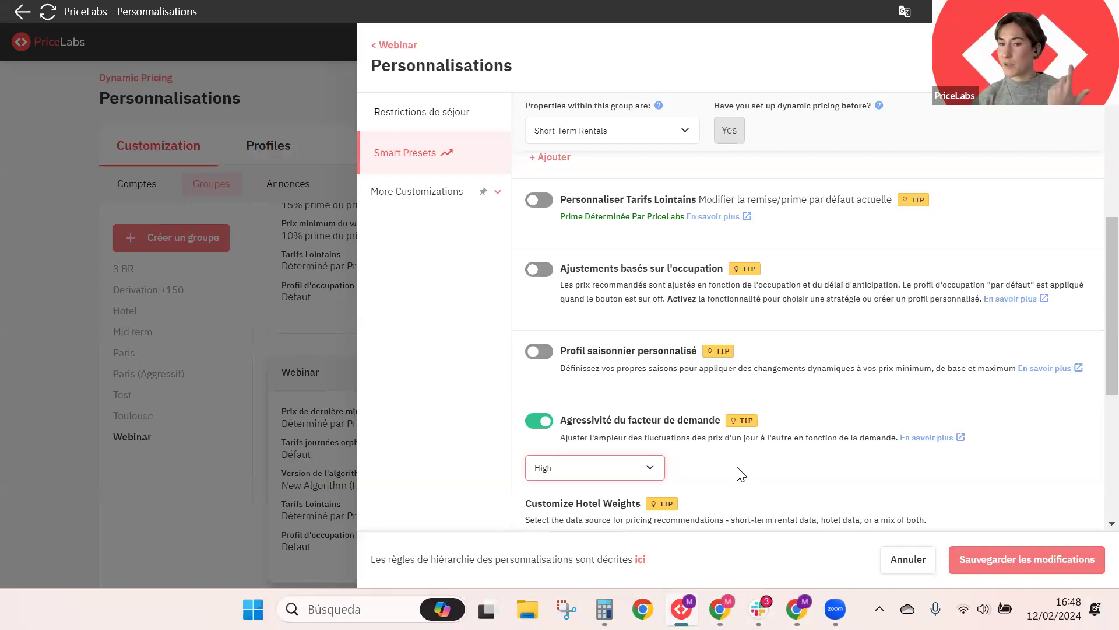
Step: Return the demand factor aggressiveness level to Recommandé
left_click(574, 470)
left_click(582, 487)
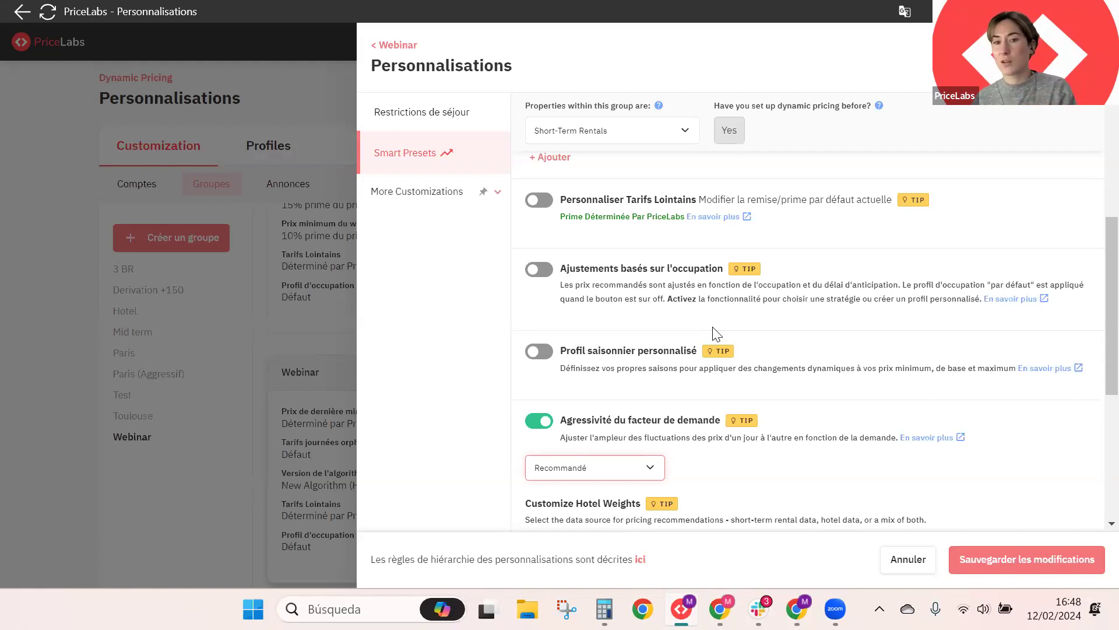
left_click(613, 467)
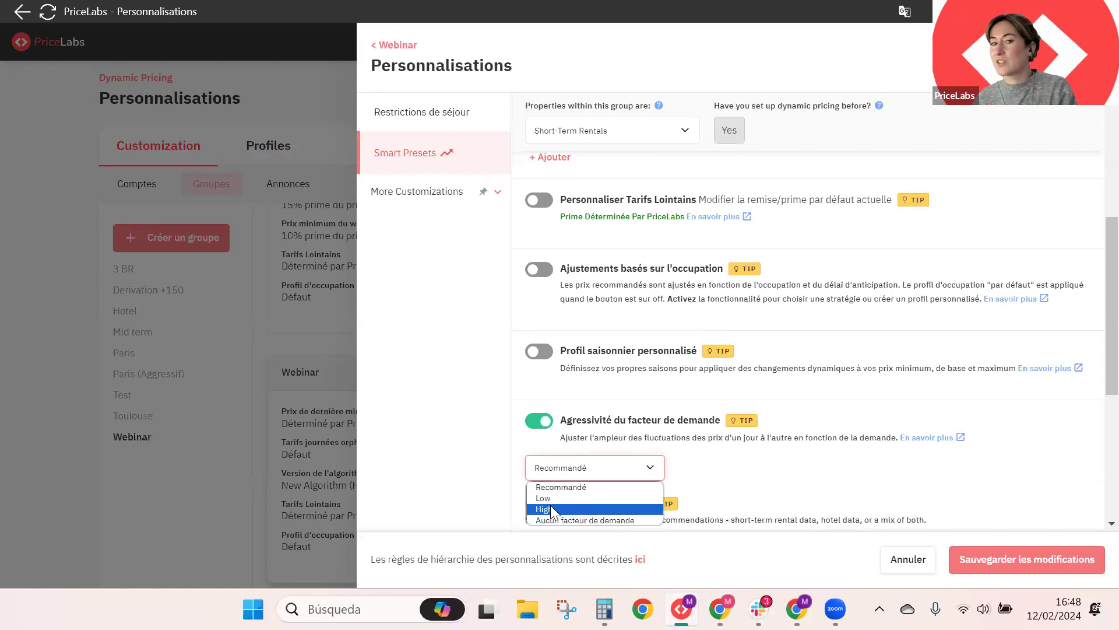
left_click(577, 487)
left_click(758, 477)
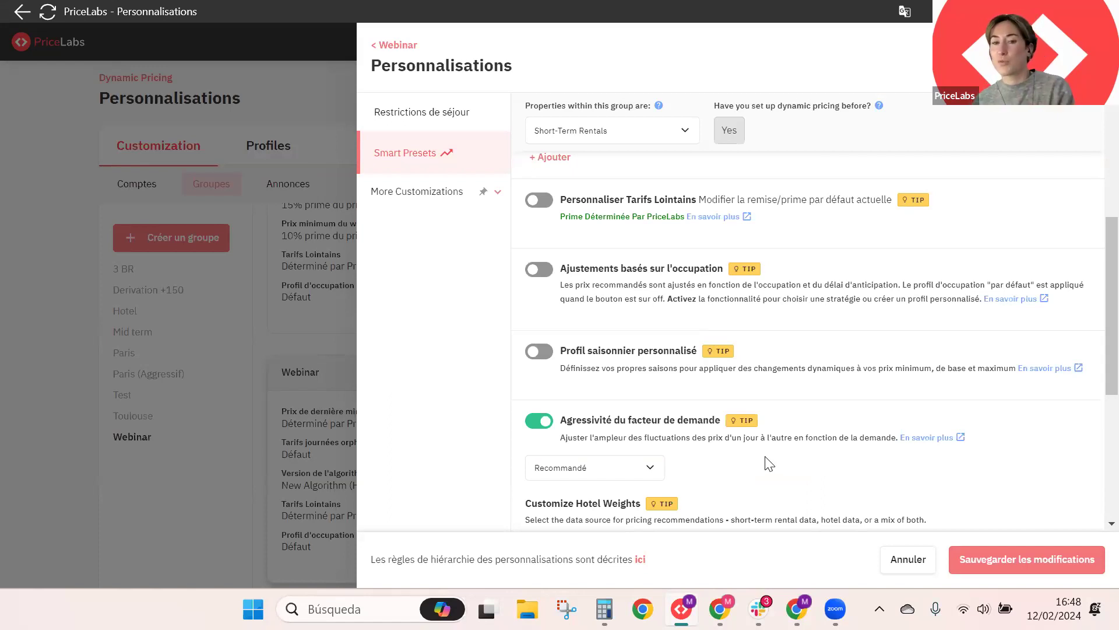
Step: Try the hotel weights Mostly Hotel, Fully Hotel, Fully STR and Balance, and restore Mostly STR
scroll(1094, 315, "down", 2)
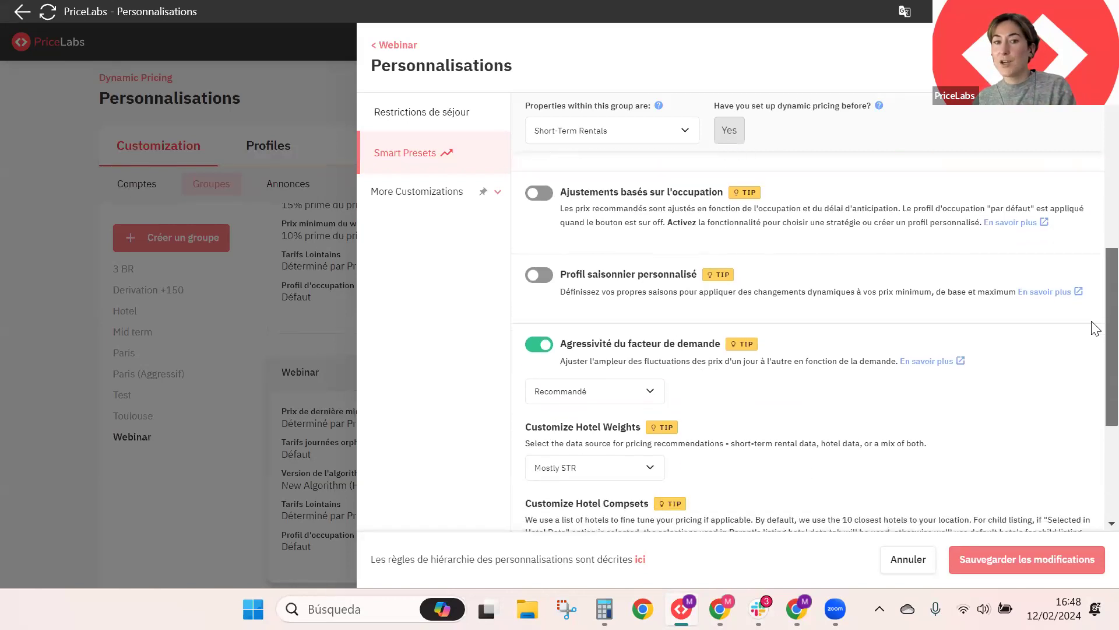
scroll(1094, 328, "down", 3)
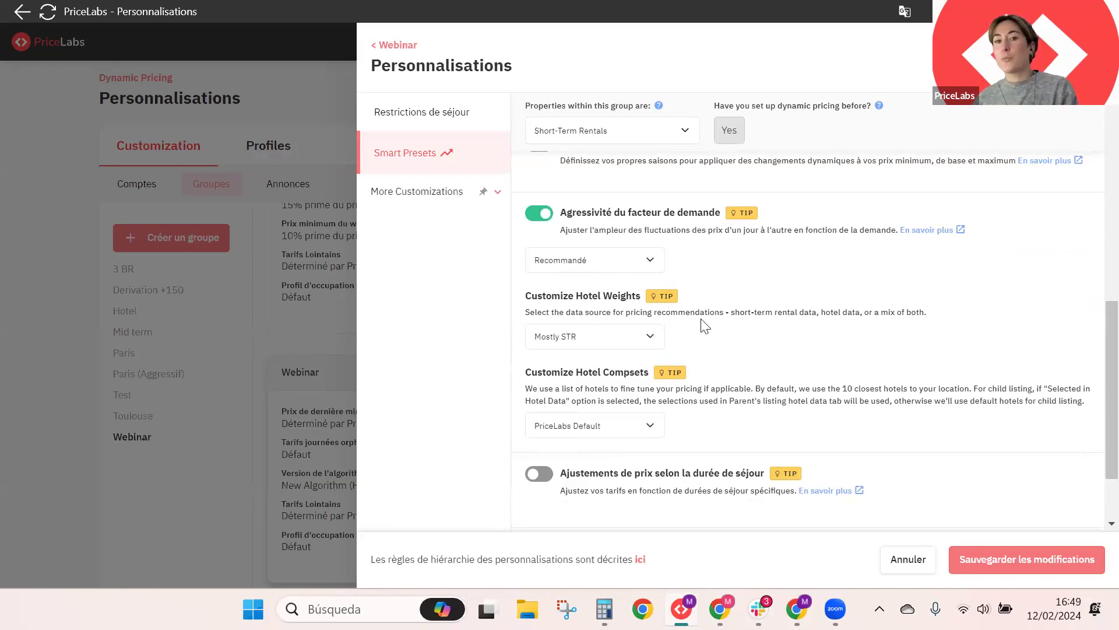
left_click(585, 340)
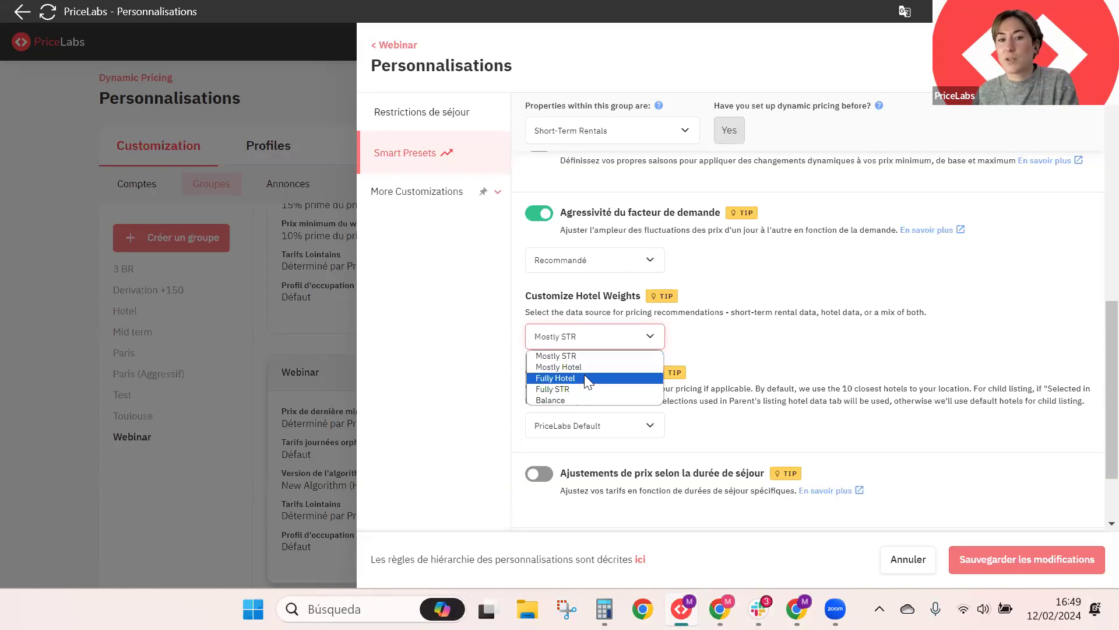
left_click(592, 365)
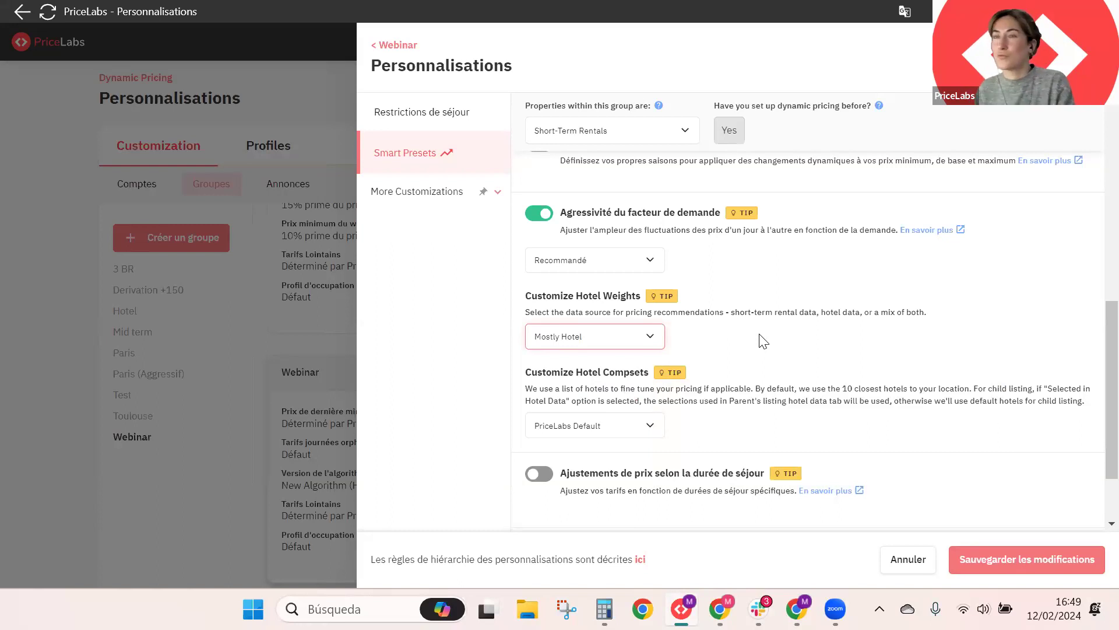
left_click(627, 336)
left_click(607, 377)
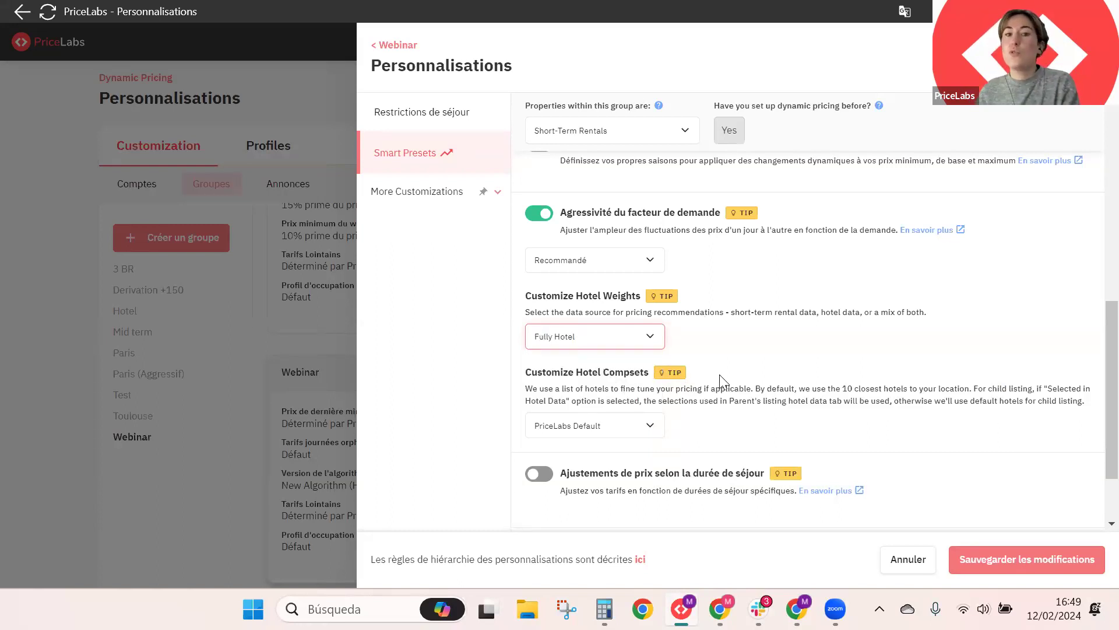
left_click(611, 343)
left_click(580, 390)
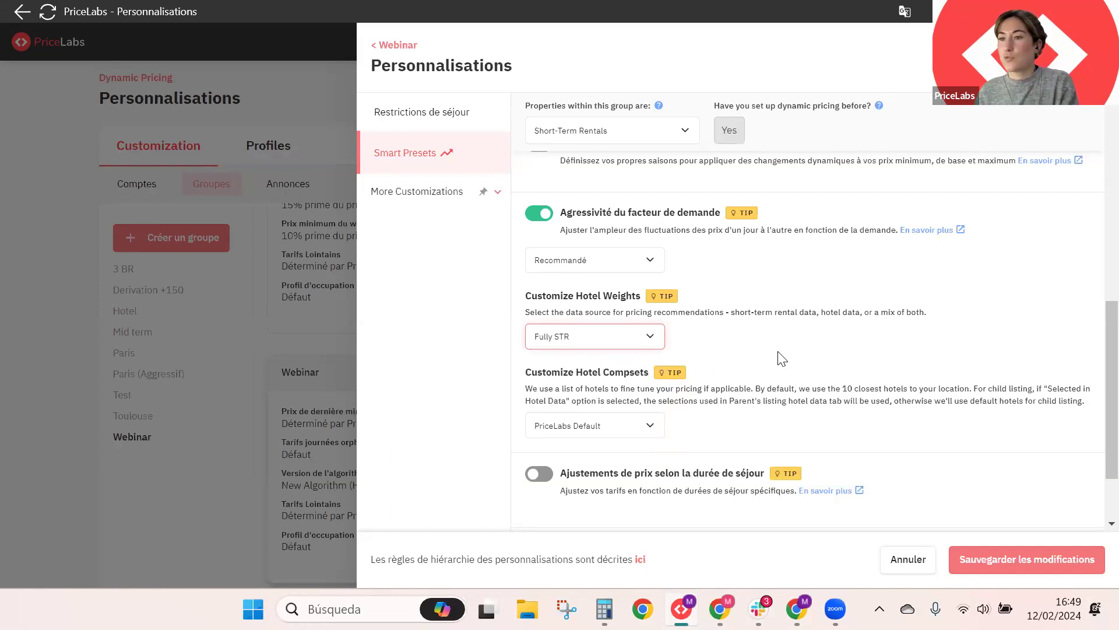
left_click(610, 341)
left_click(580, 403)
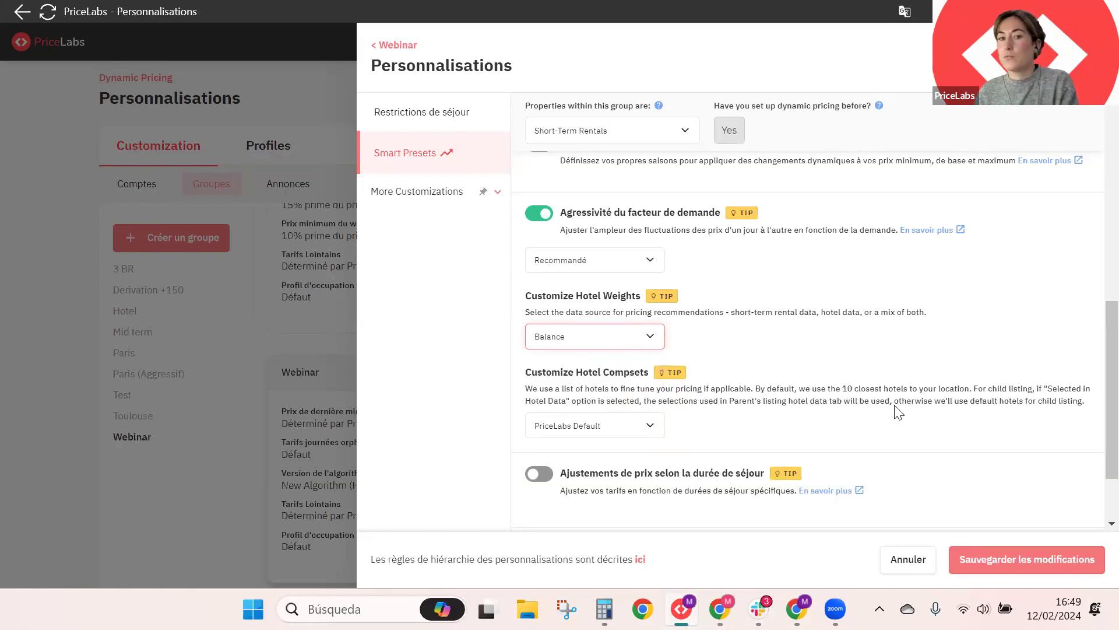
left_click(580, 347)
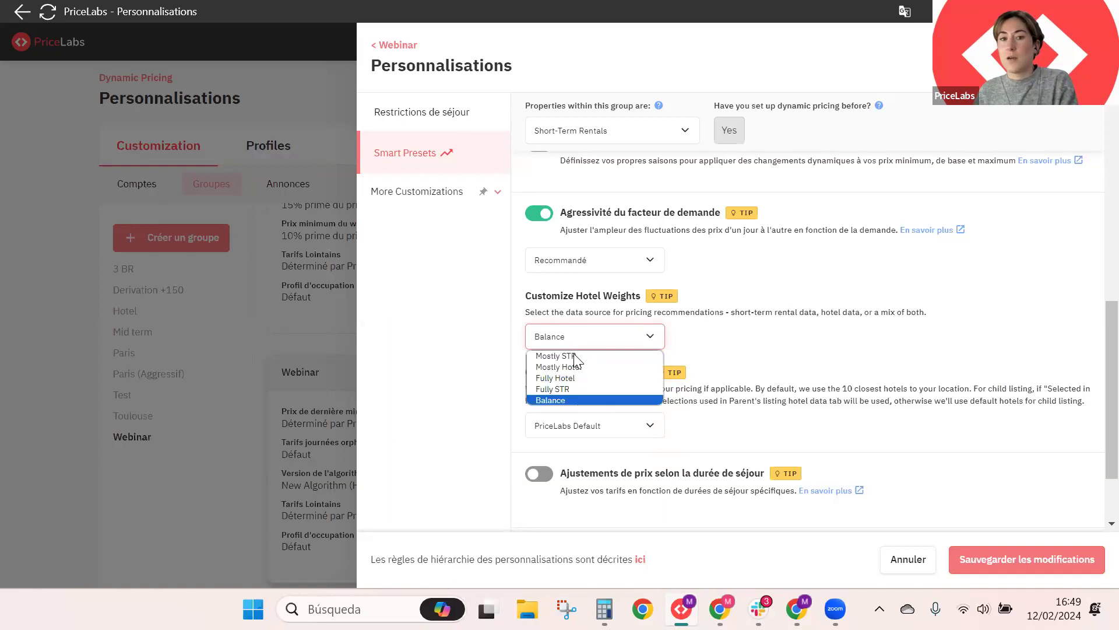
left_click(551, 357)
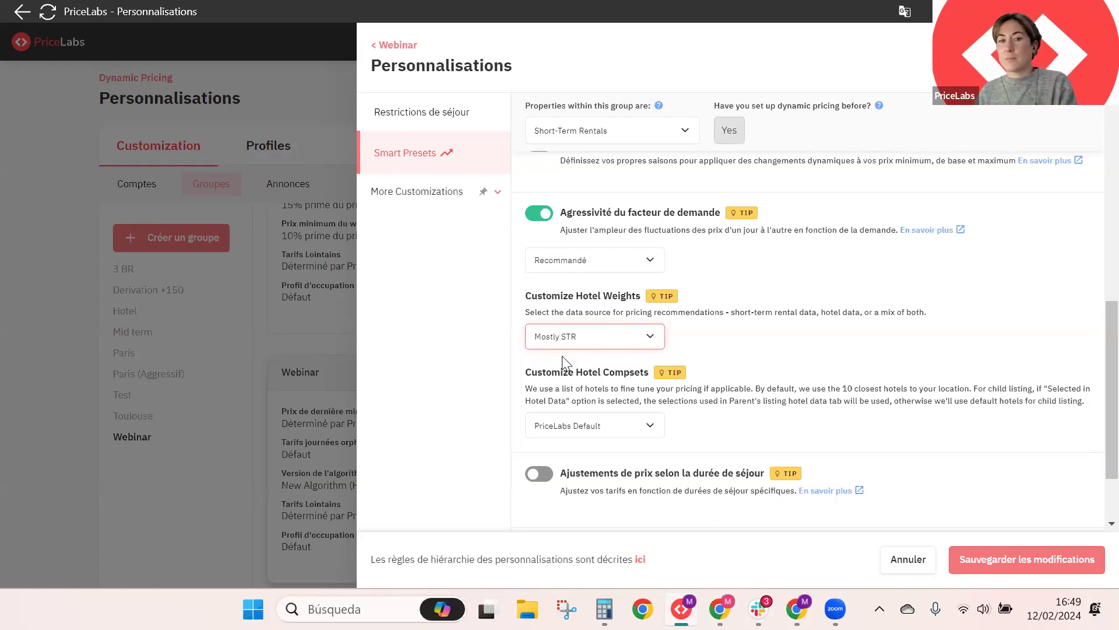
left_click(575, 334)
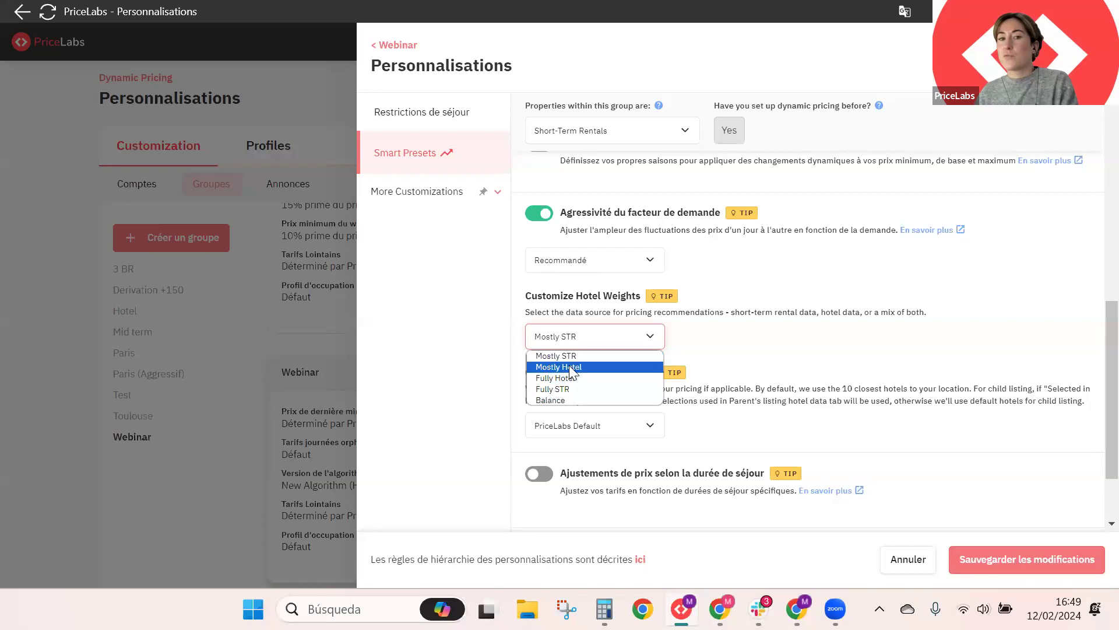
left_click(609, 356)
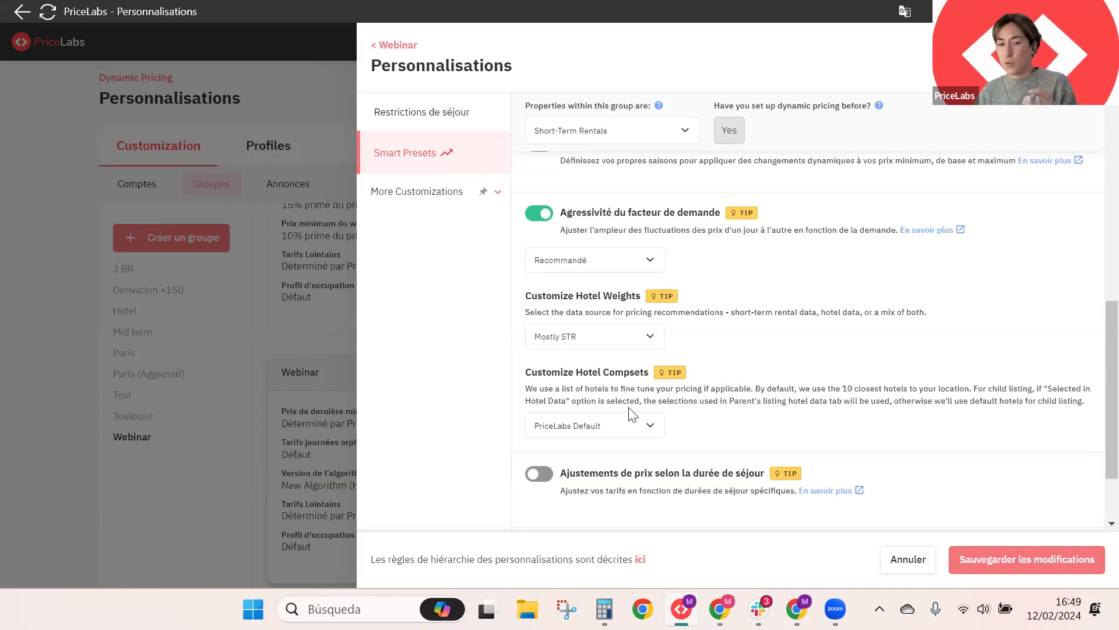
Step: Try the "Selected in Hotel Data tab" option for hotel compsets and restore PriceLabs Default
left_click(599, 427)
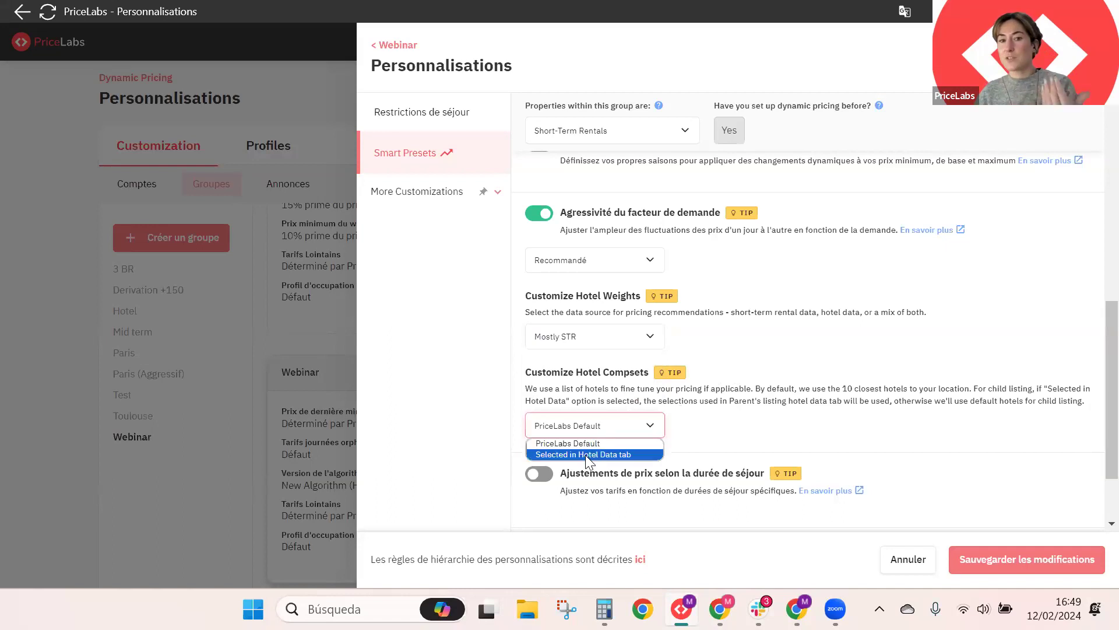
left_click(587, 455)
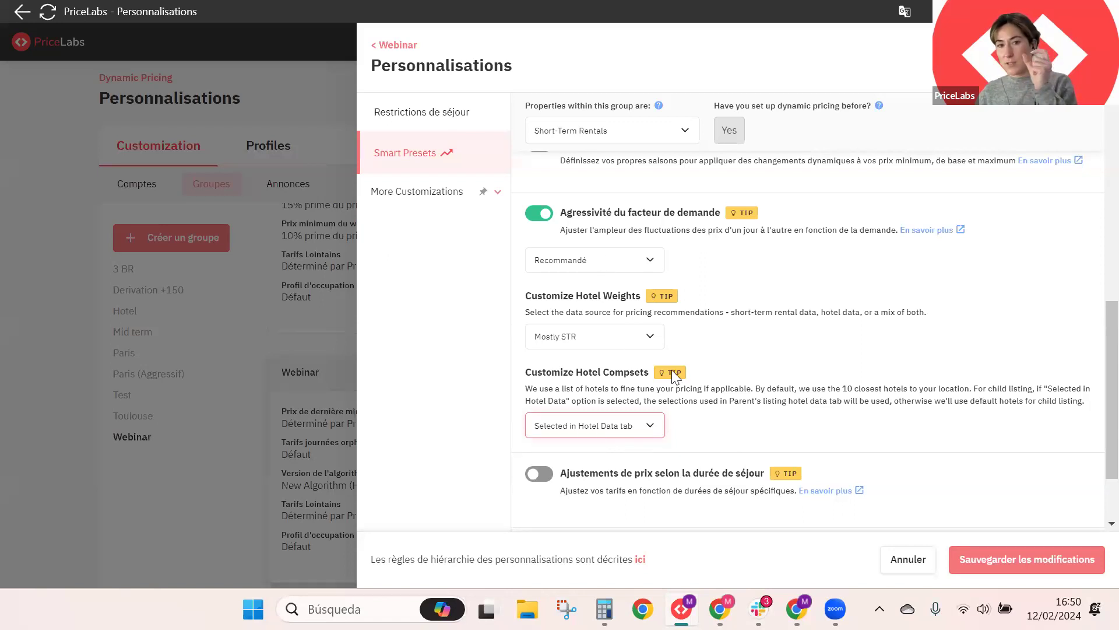
left_click(600, 423)
left_click(600, 442)
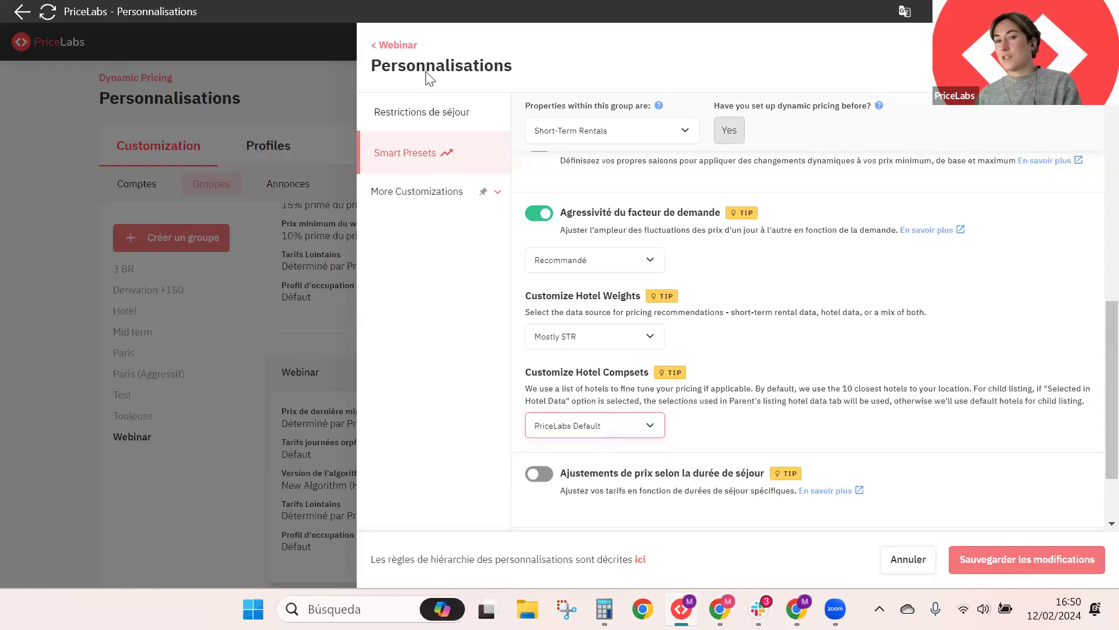
Step: Switch demand factor aggressiveness off
left_click(543, 216)
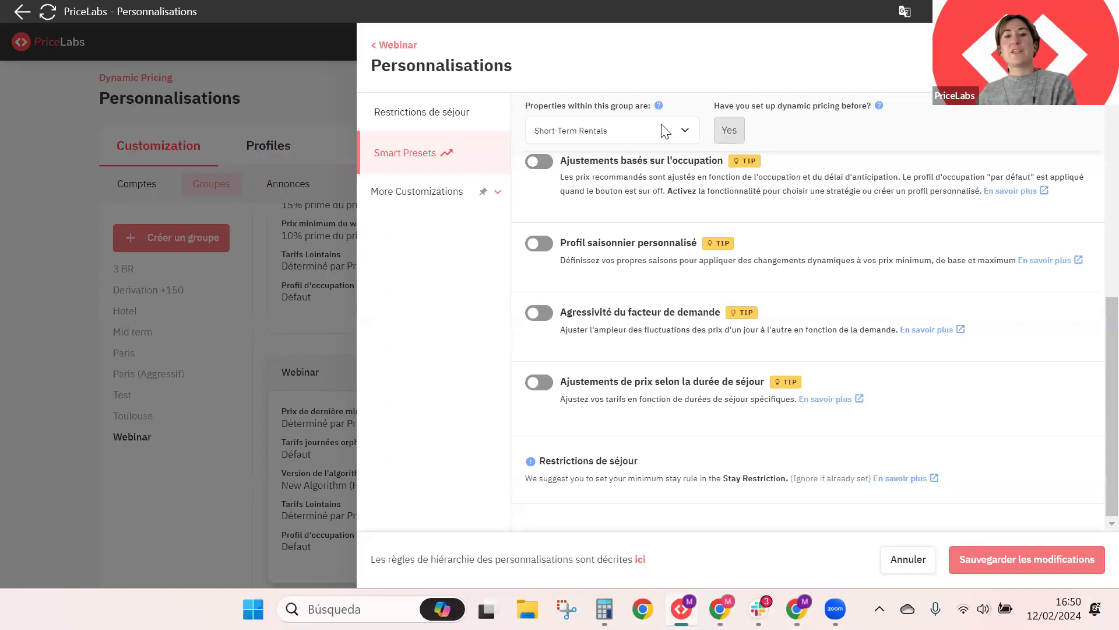
scroll(900, 443, "up", 5)
scroll(755, 312, "up", 1)
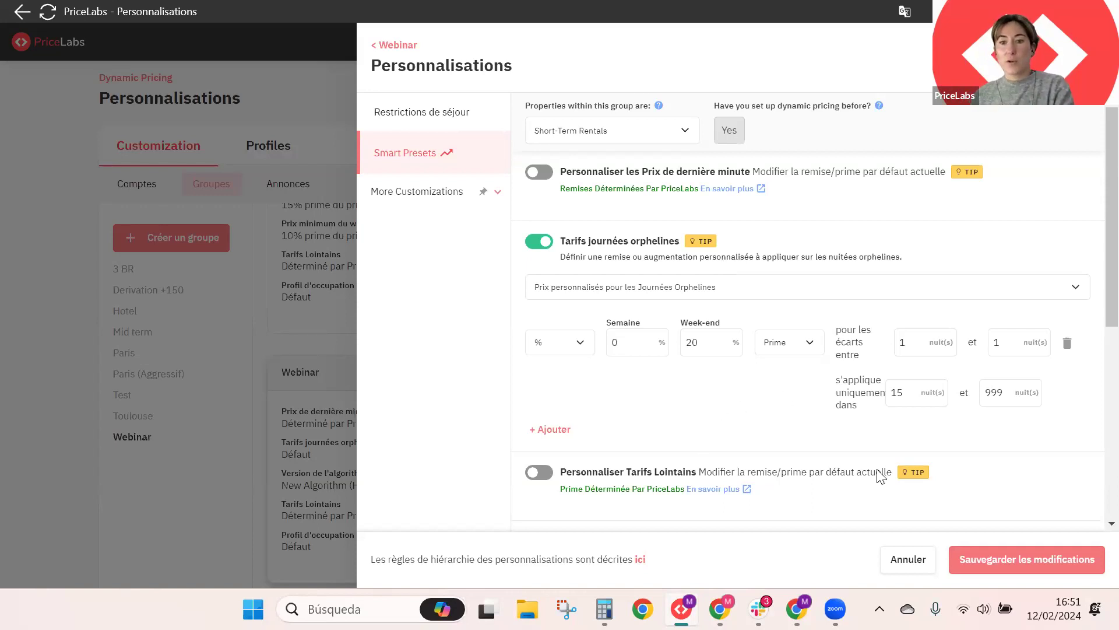
Step: Save the Webinar group's customizations and review its updated summary
left_click(1019, 564)
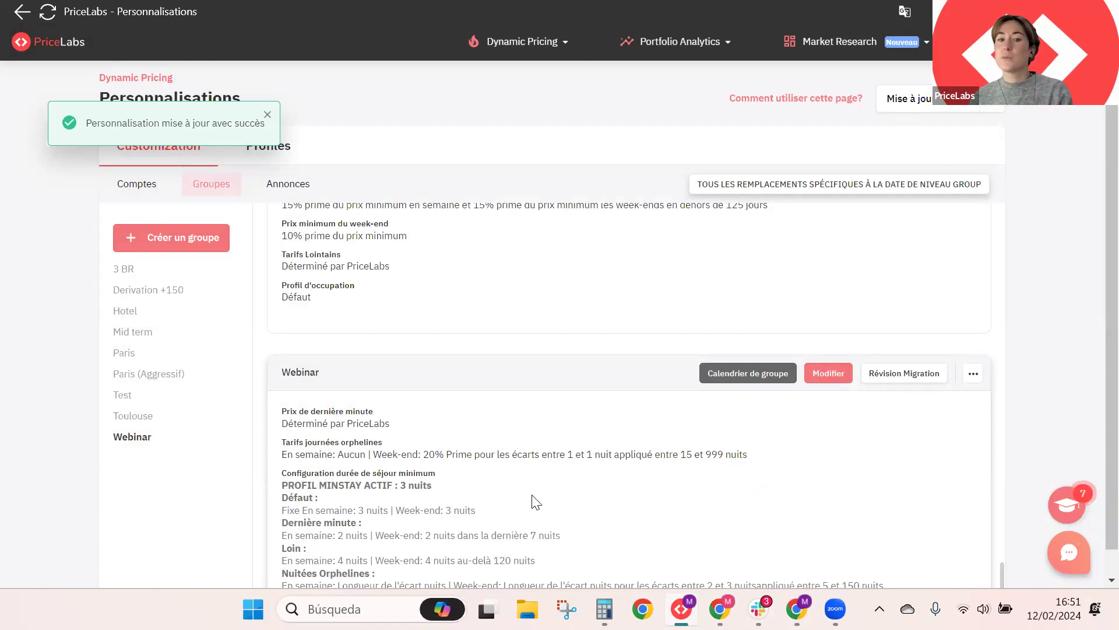
scroll(589, 446, "down", 2)
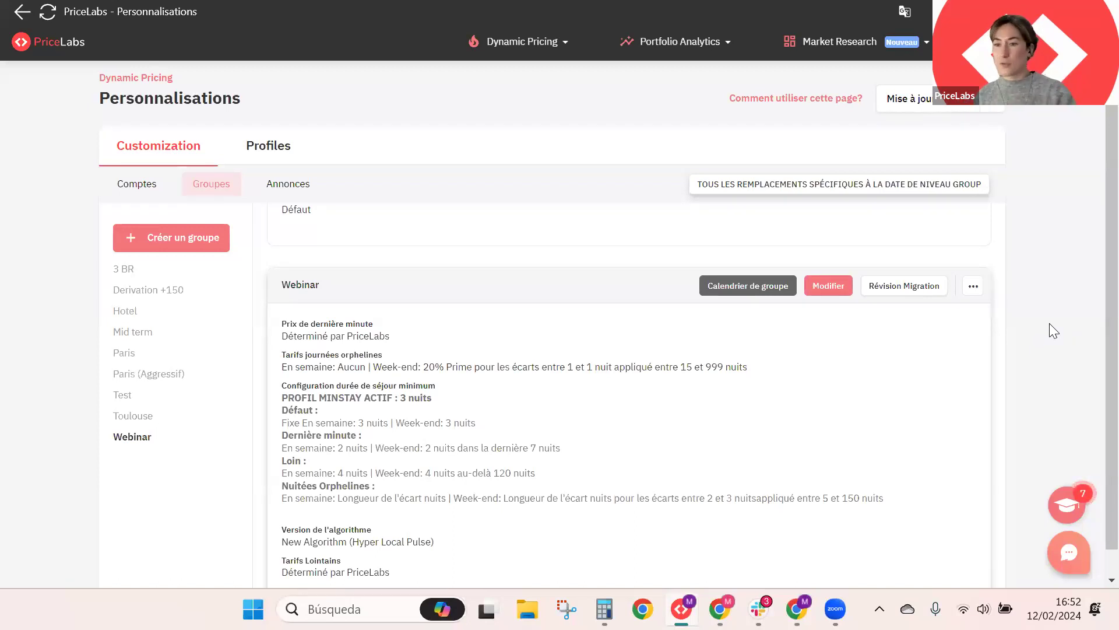
Step: View the chat and email support options in the help widget, and close it without submitting a ticket
left_click(1068, 565)
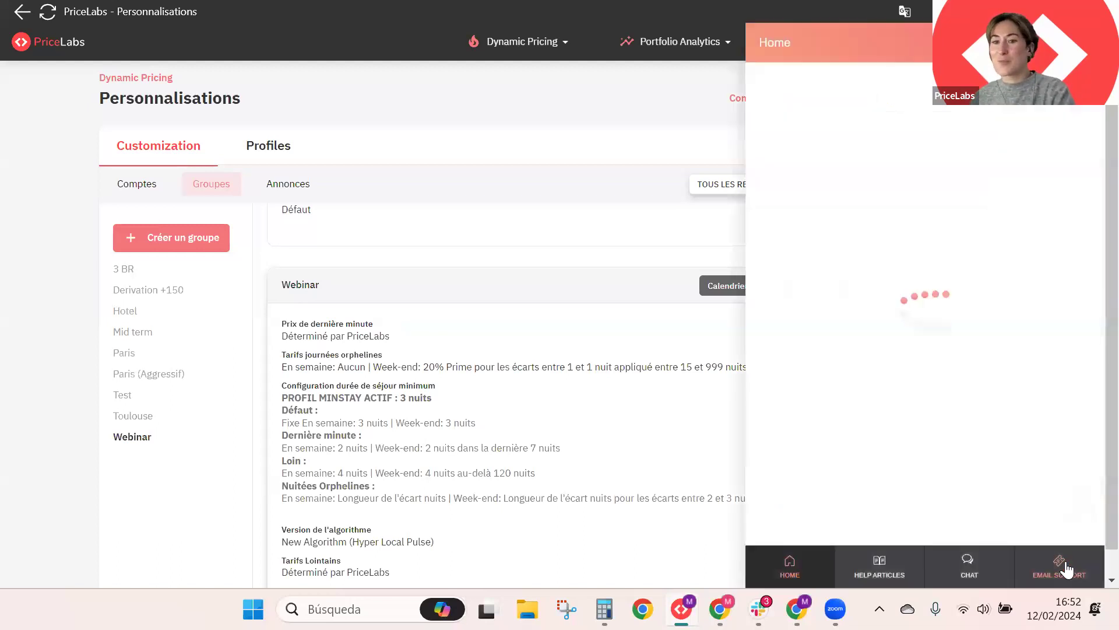
left_click(970, 570)
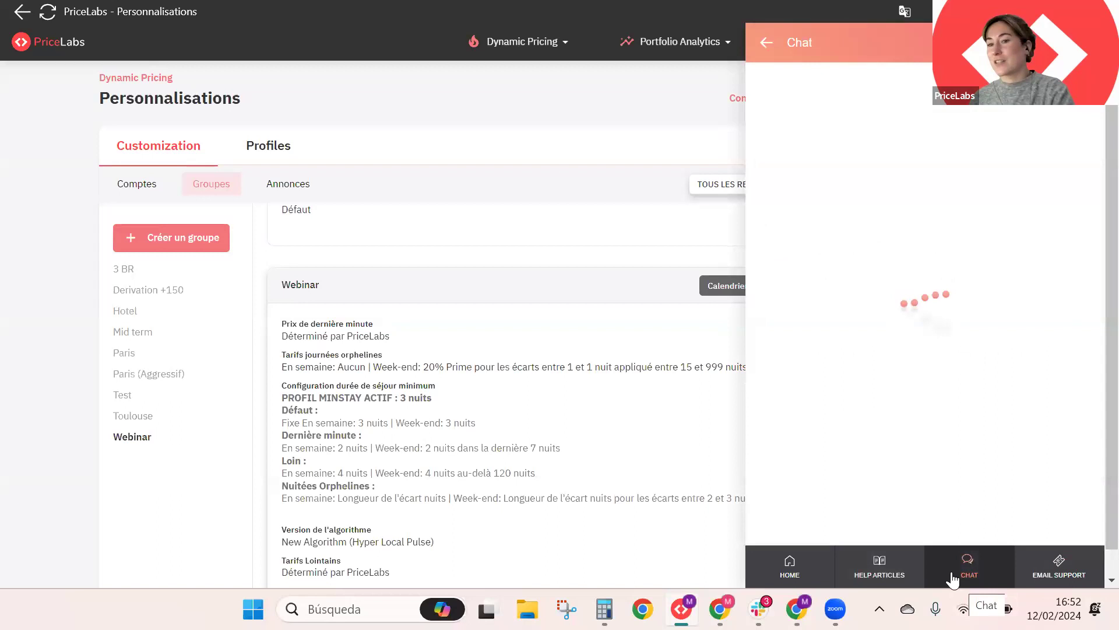
left_click(1061, 569)
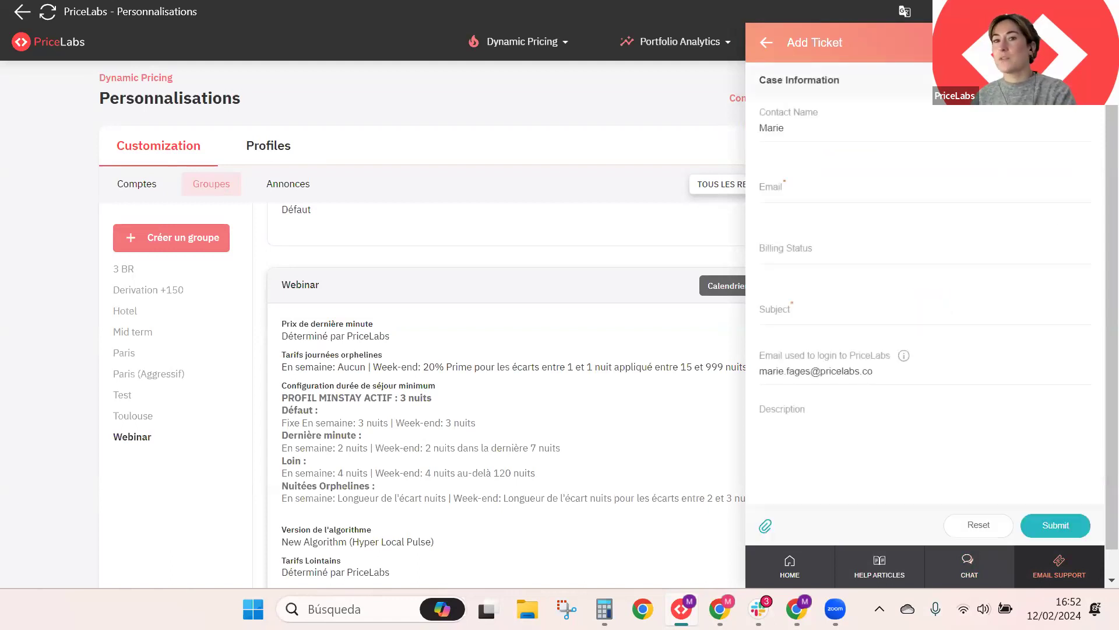
key("Escape")
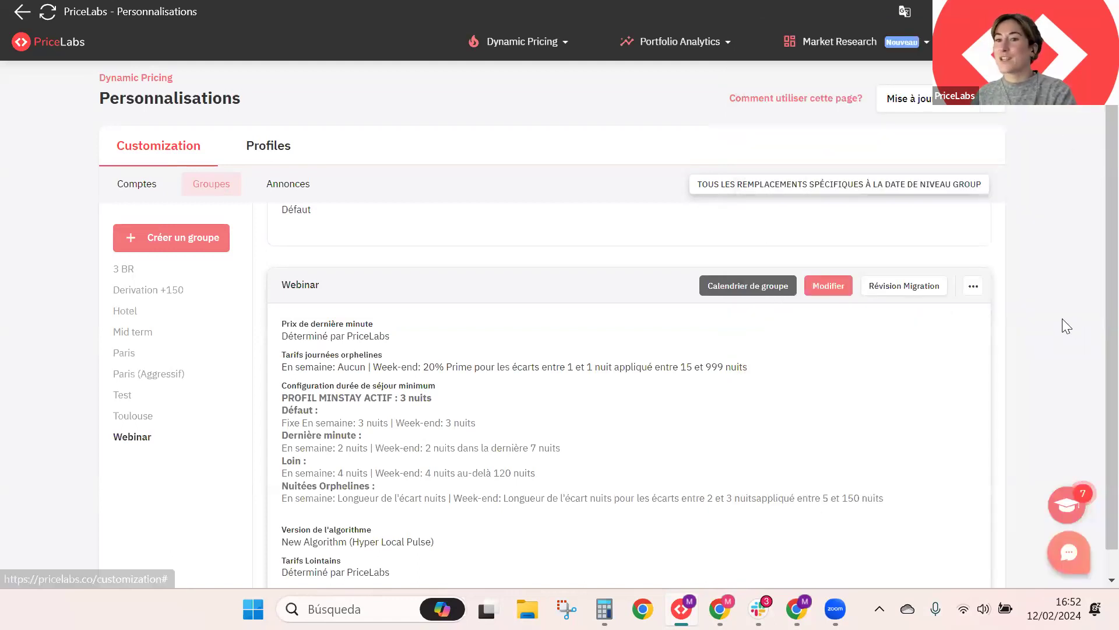